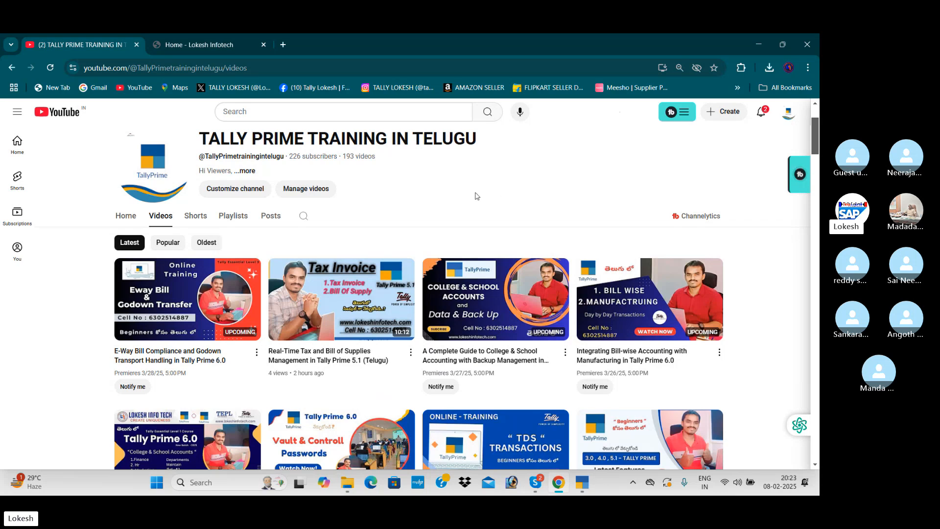
scroll(471, 195, "down", 1)
scroll(472, 196, "down", 1)
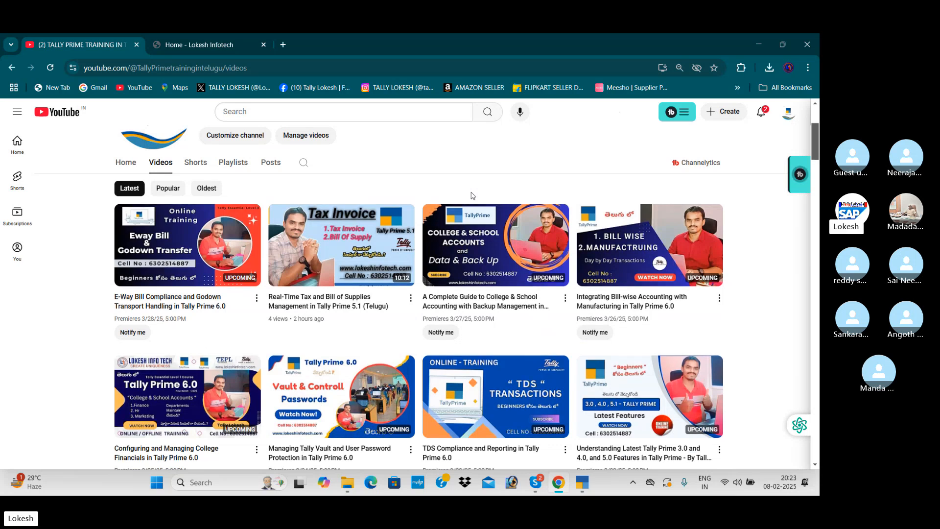
scroll(472, 196, "down", 2)
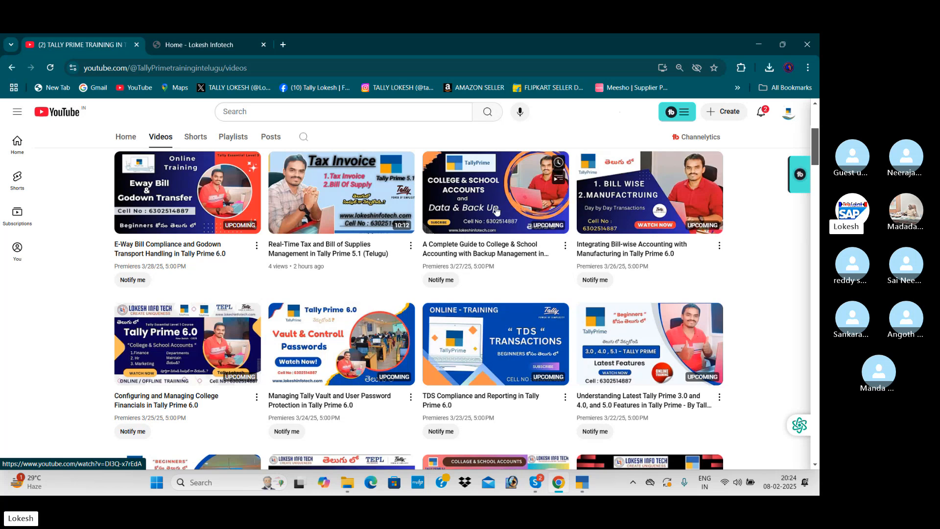
scroll(495, 211, "down", 2)
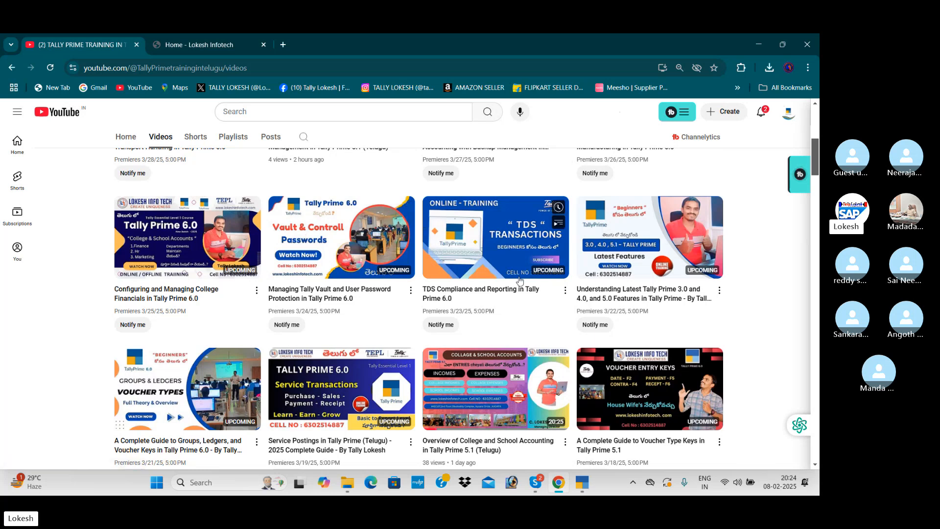
Step: Switch to TallyPrime and shut the company Kalyani Enterprises Feb 08
left_click(583, 483)
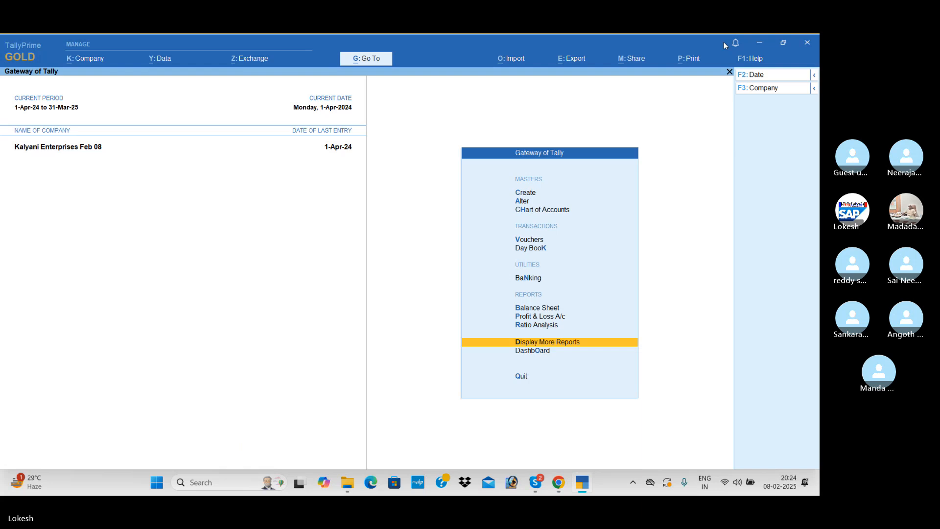
left_click(770, 92)
key("Up")
key("Return")
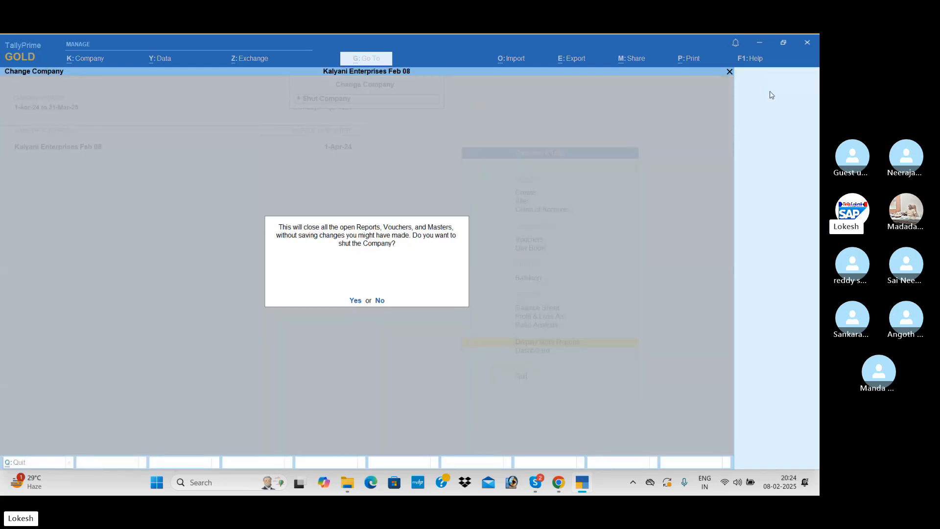
key("Return")
Step: Start creating a new company and name it Kalish Finance Company Feb 02, keeping the same mailing name
key("Up")
key("Up")
key("Up")
key("Up")
key("Up")
key("Up")
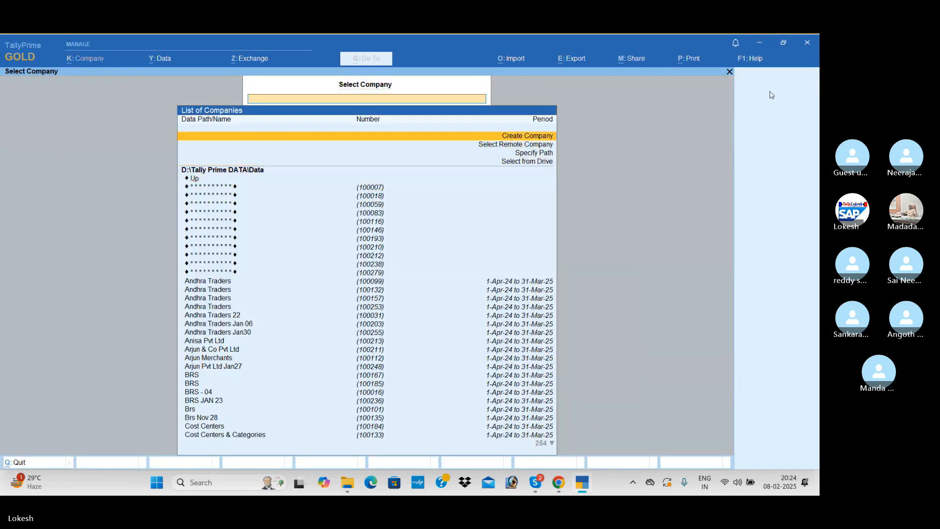
key("Return")
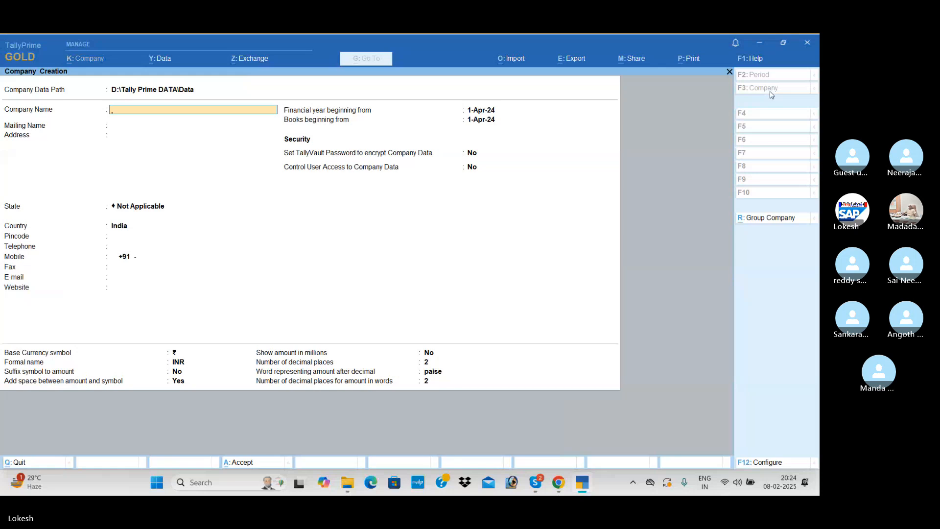
type("Kali")
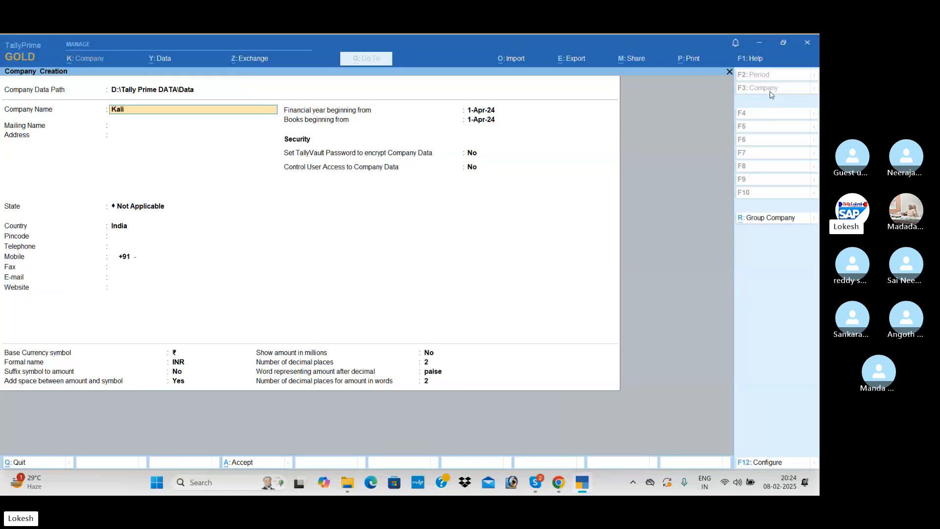
type("sh Finance")
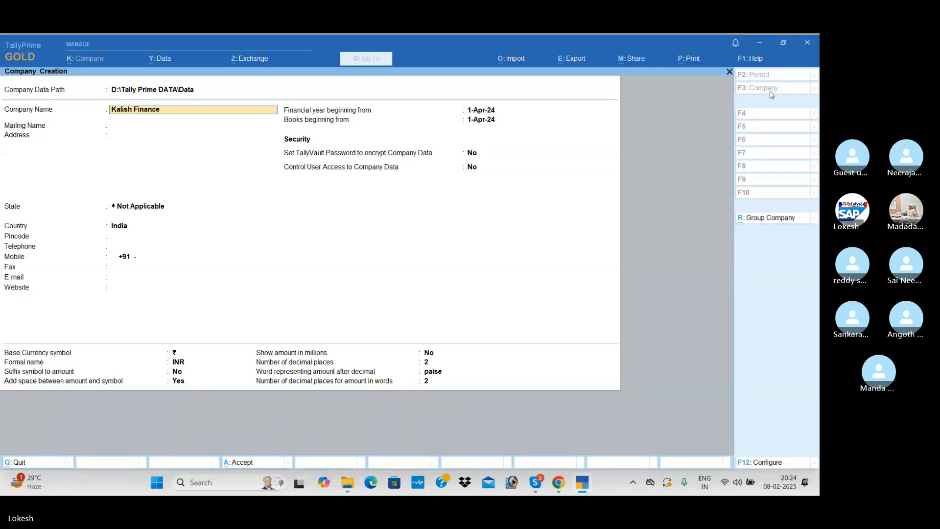
type(" company Feb")
key("Return")
key("Return")
Step: Leave the address blank, set the company's state to Andhra Pradesh and save the company
key("Return")
key("Down")
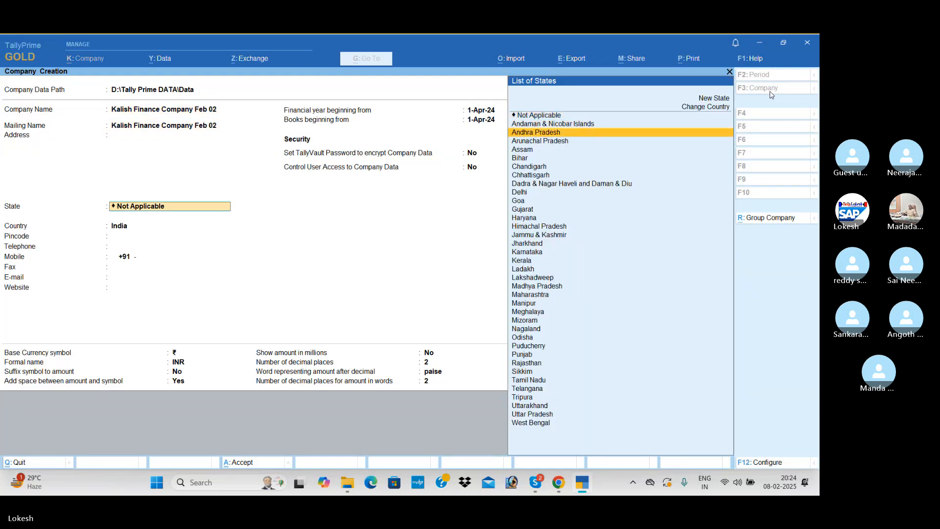
key("Return")
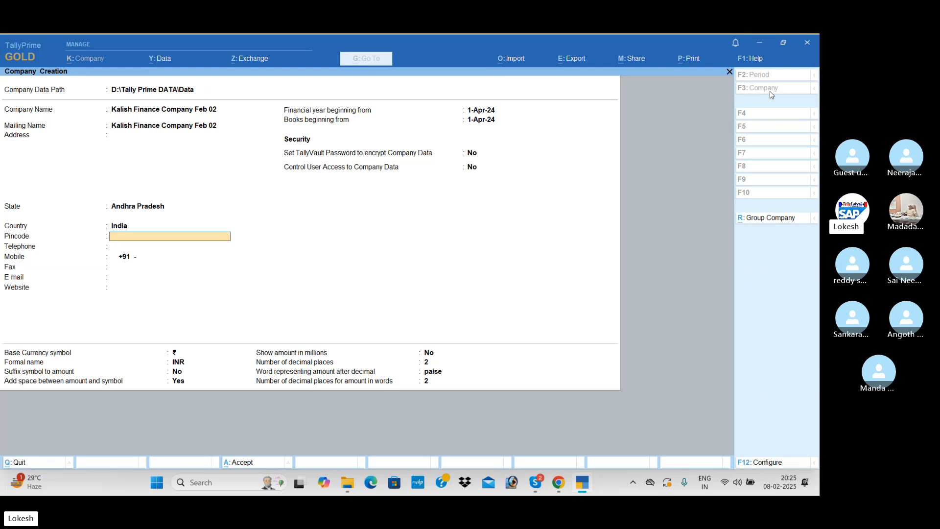
key("ctrl")
key("ctrl+a")
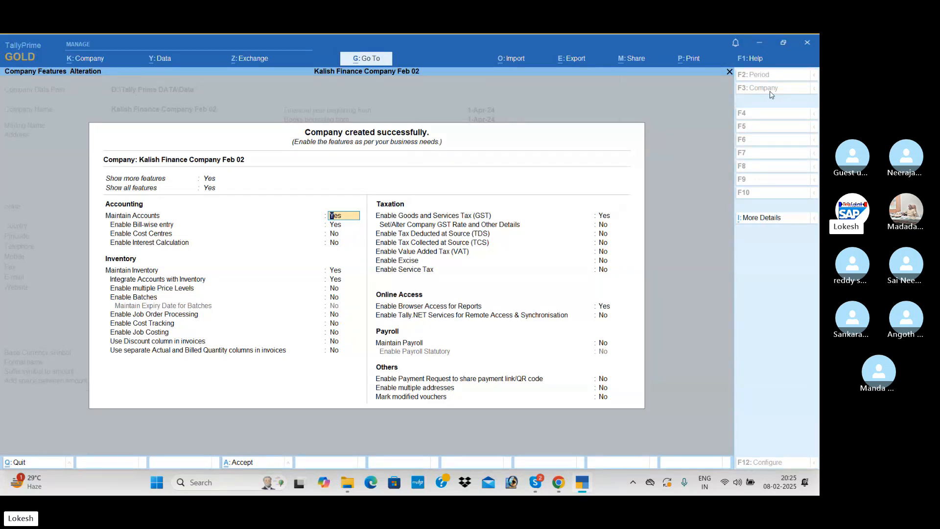
Step: Disable bill-wise entry and enable interest calculation in the new company's accounting features
key("Return")
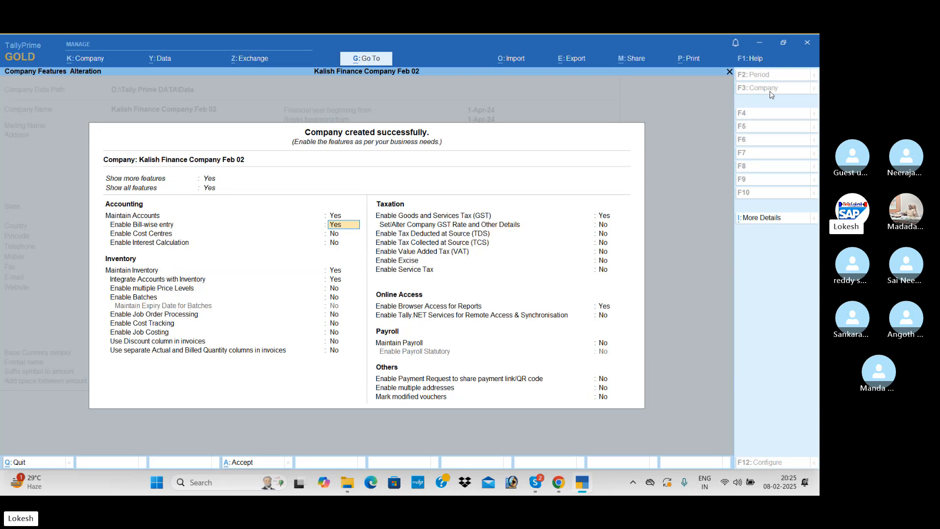
type("n")
key("Return")
key("Return")
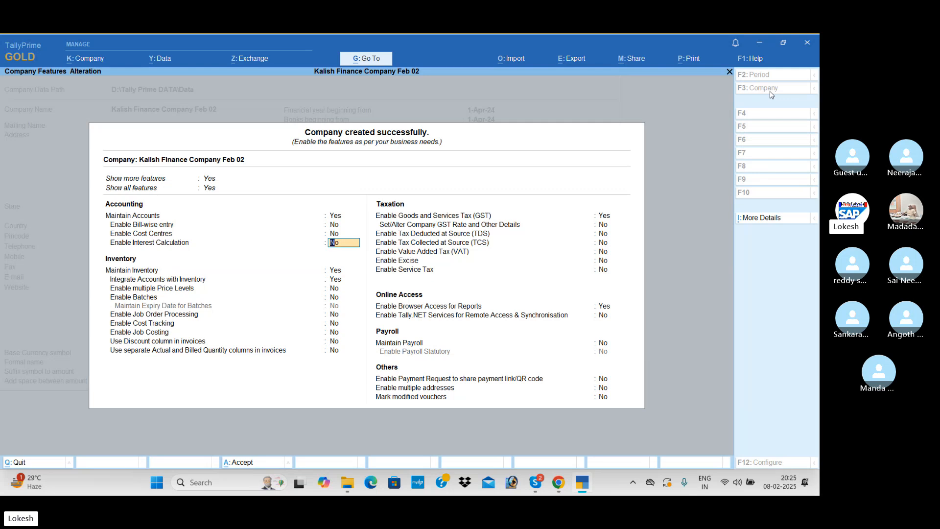
type("y")
key("Return")
Step: Turn off Maintain Inventory and Goods and Services Tax (GST) in the company features
type("n")
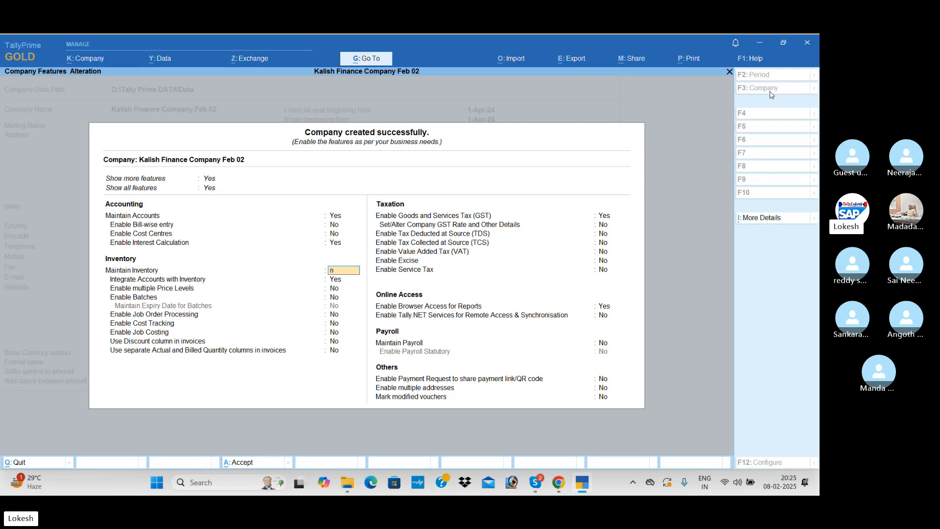
key("Return")
type("n")
key("Return")
Step: Leave the other tax features off, disable browser access for reports, and save the company features
key("Return")
key("Return")
key("Return")
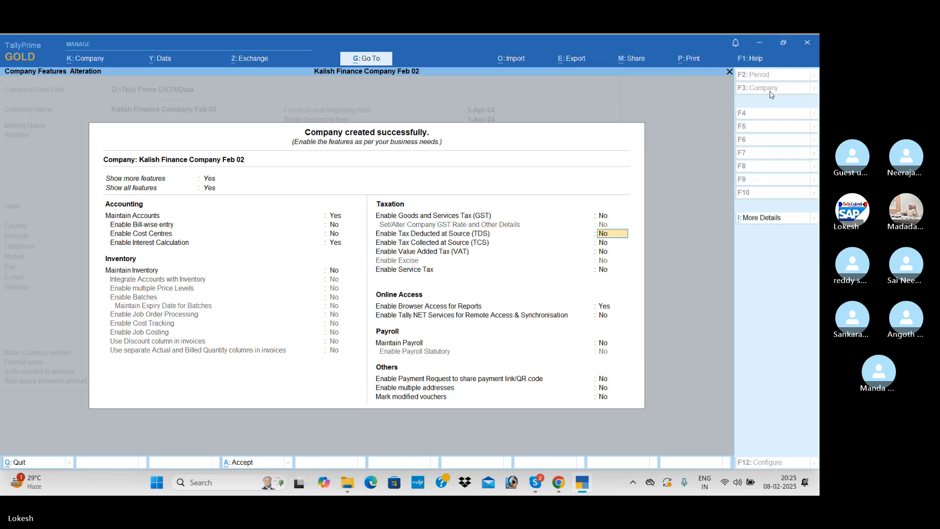
key("Return")
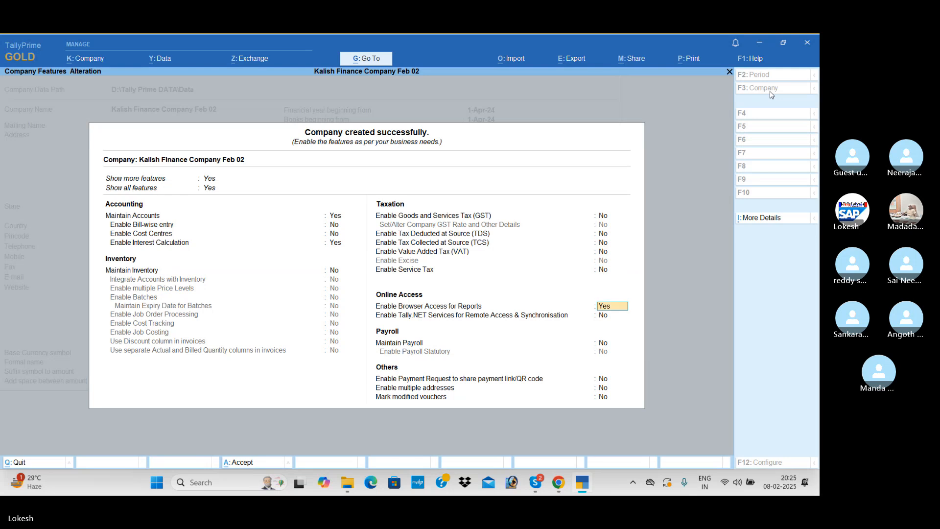
type("n")
key("Return")
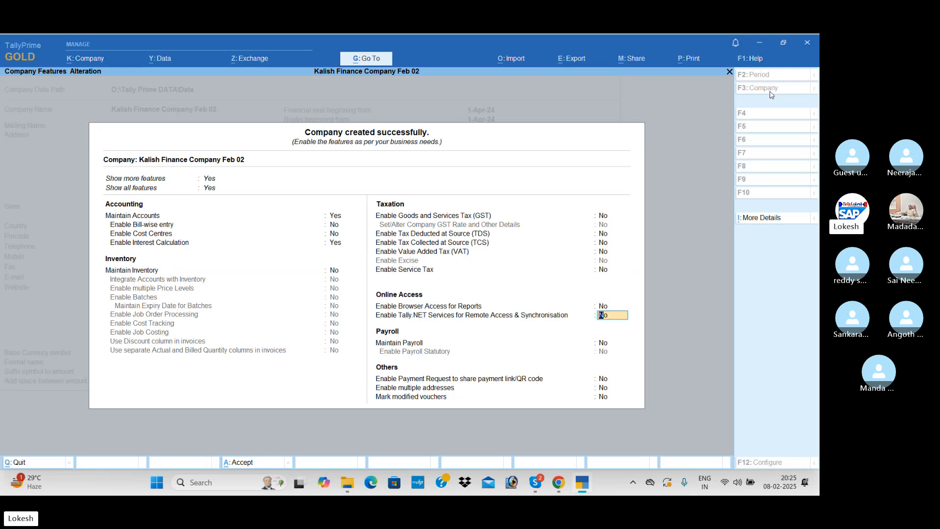
key("ctrl+a")
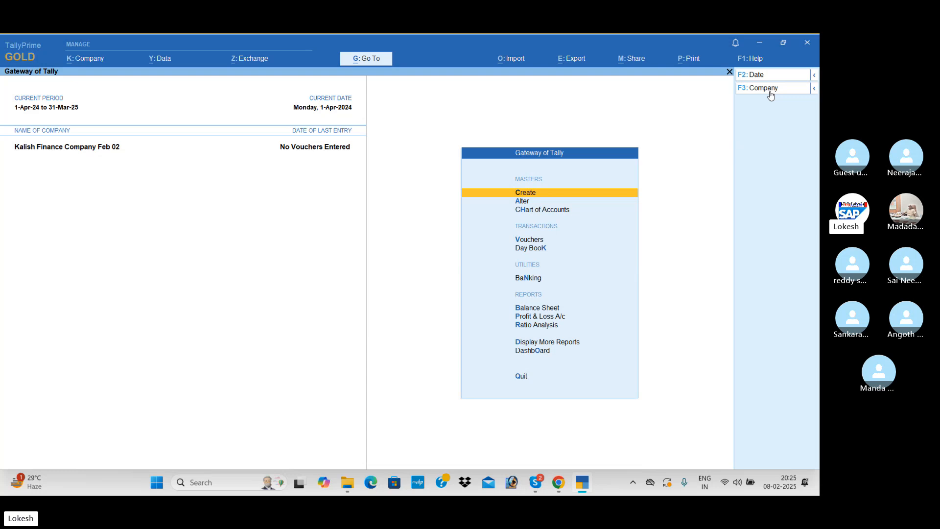
Step: Start a new ledger named with the owner's first name followed by "Capital" and place it under Capital Account
key("Return")
key("Down")
key("Return")
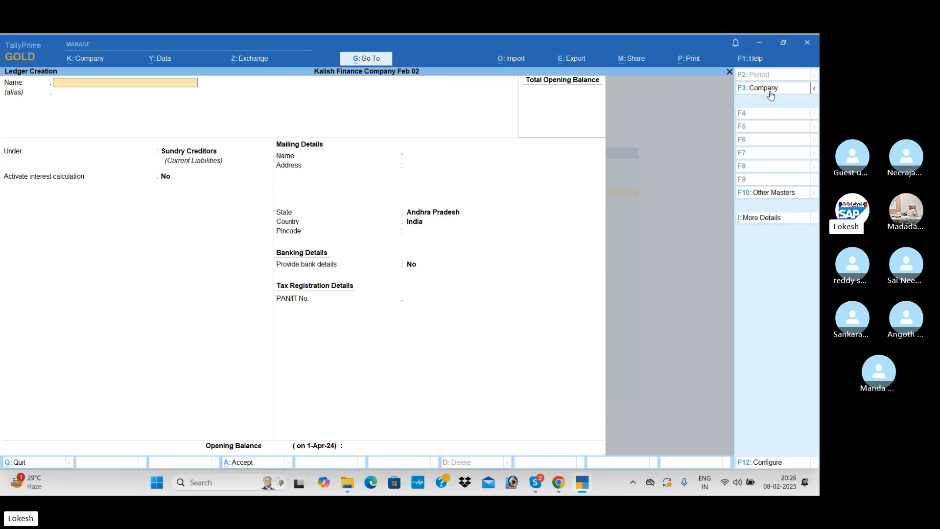
type("Kailas")
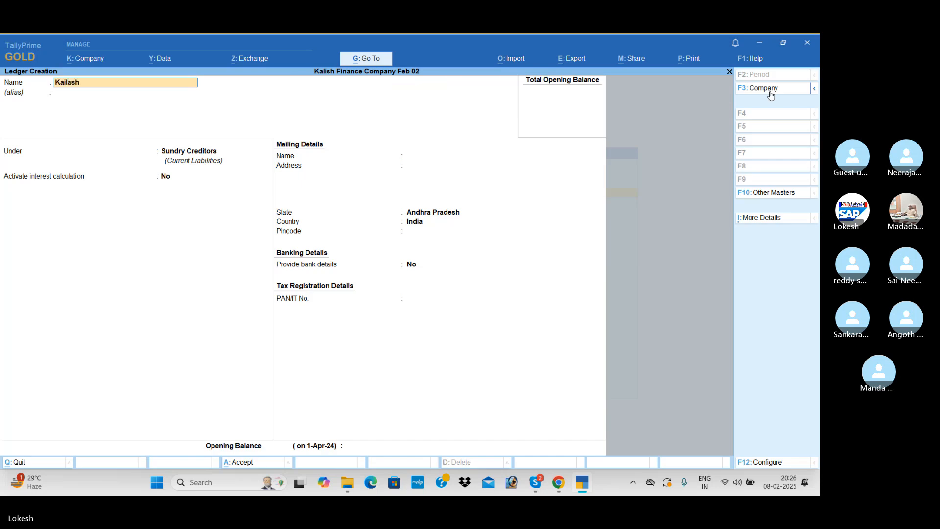
type("h ")
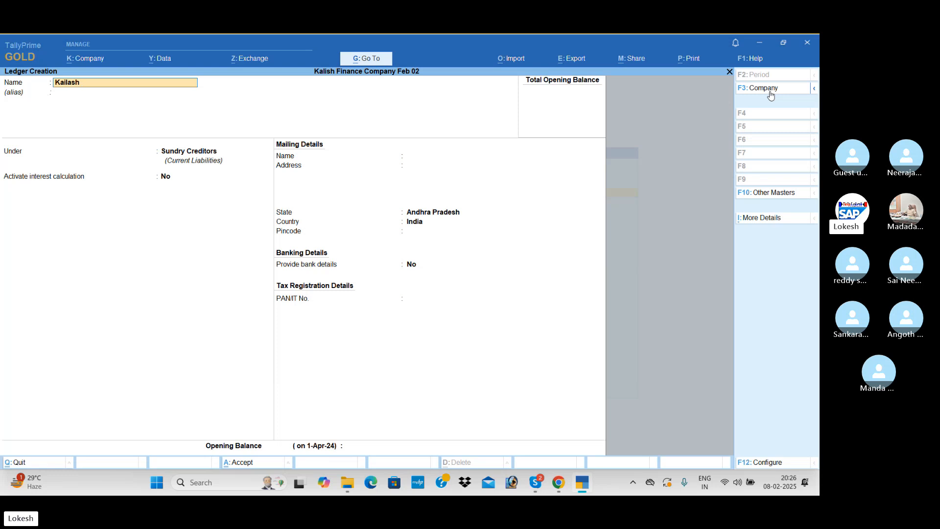
type("Capital")
key("Return")
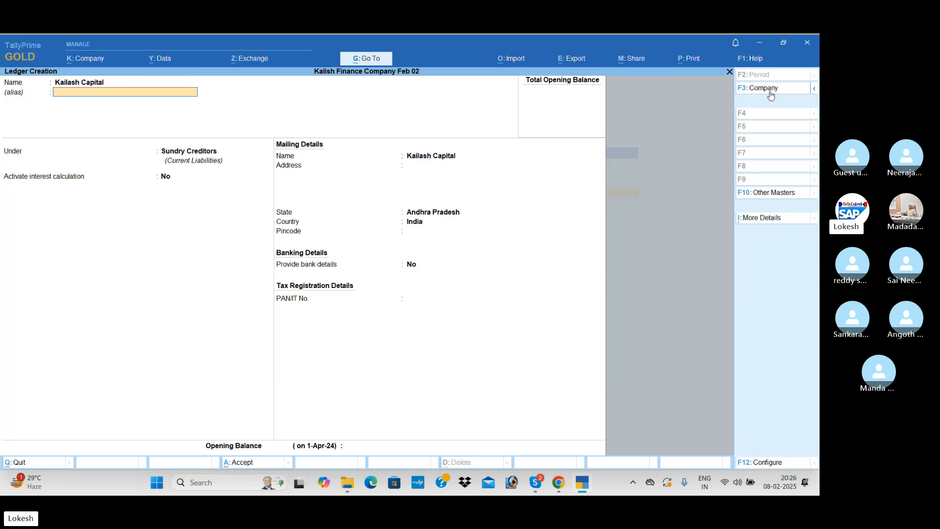
key("Return")
type("Cap")
key("Return")
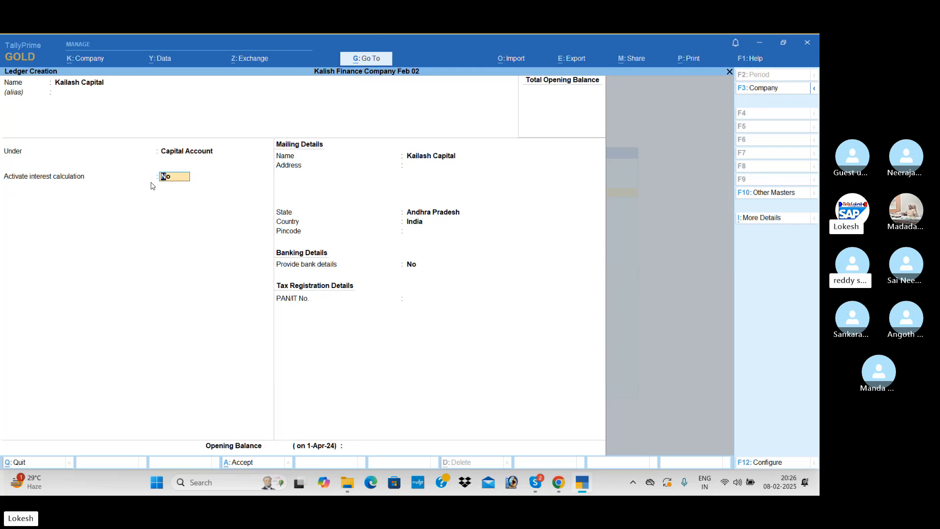
Step: Activate interest calculation for the capital ledger at 5% per 365-Day Year on All Balances
type("y")
key("Return")
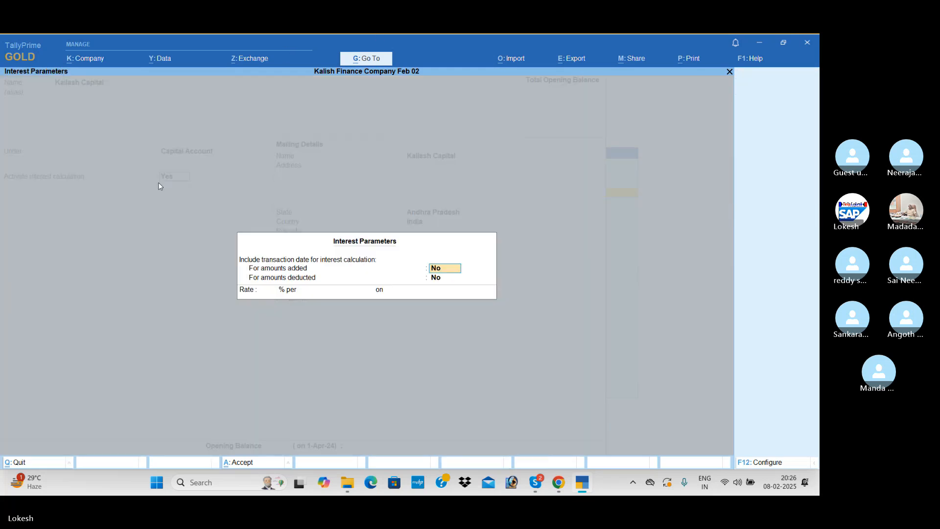
key("Return")
key("Return")
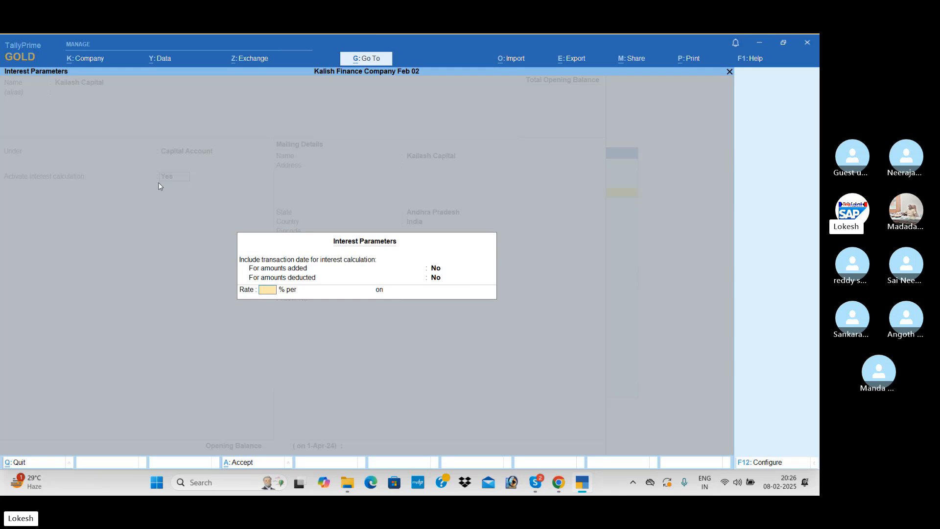
type("5")
key("Return")
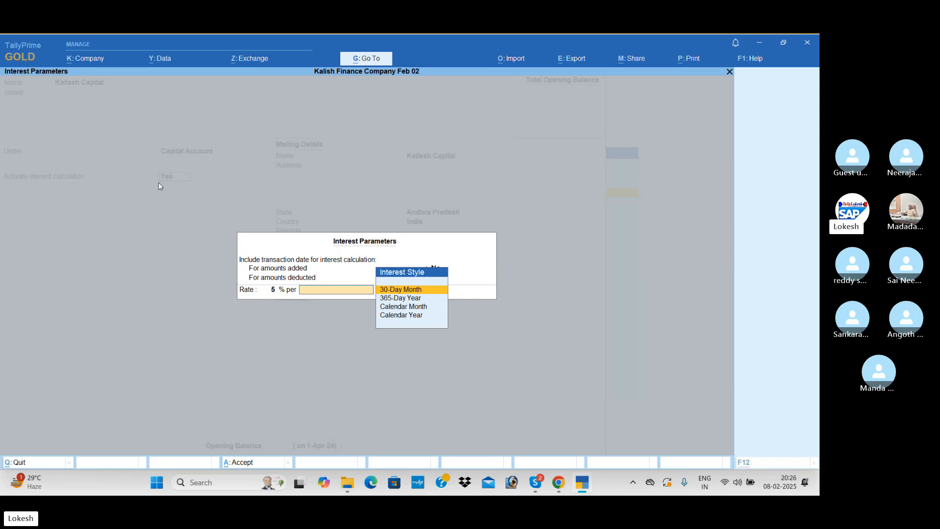
key("alt+Tab")
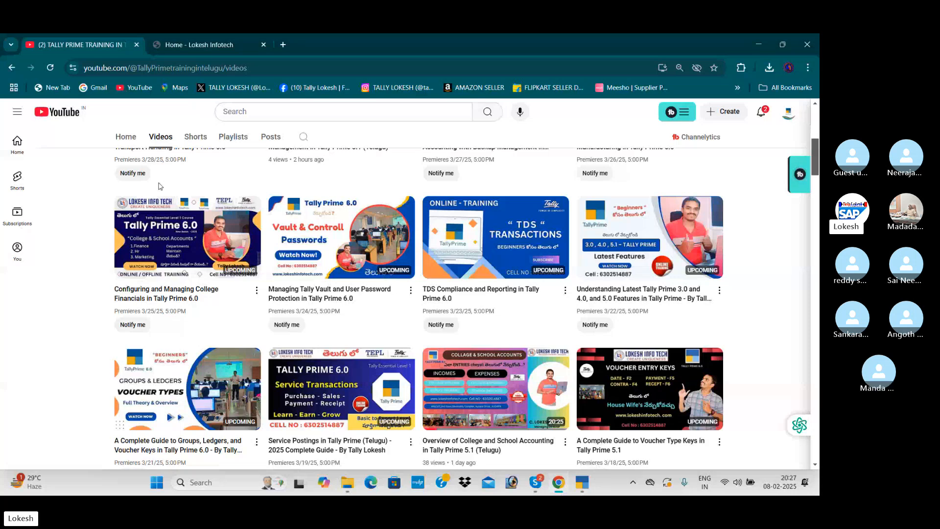
key("alt+Tab")
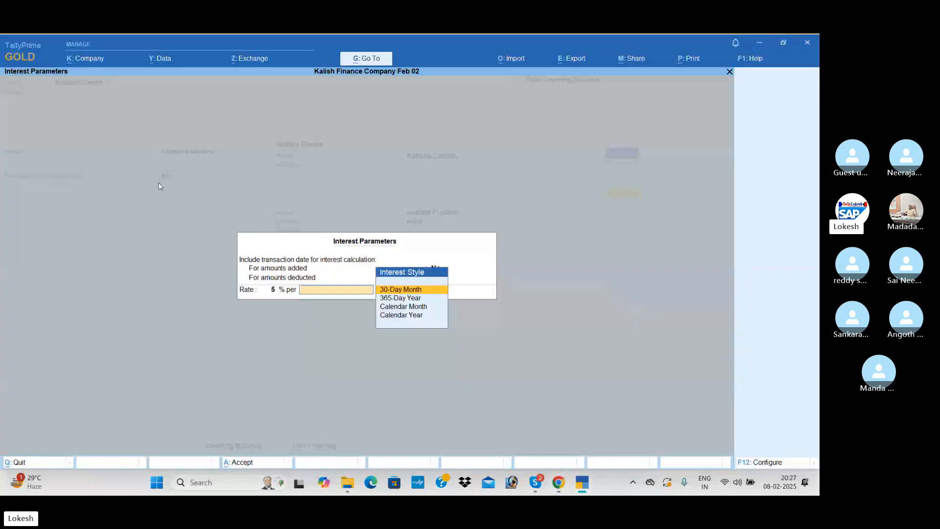
key("Down")
key("Return")
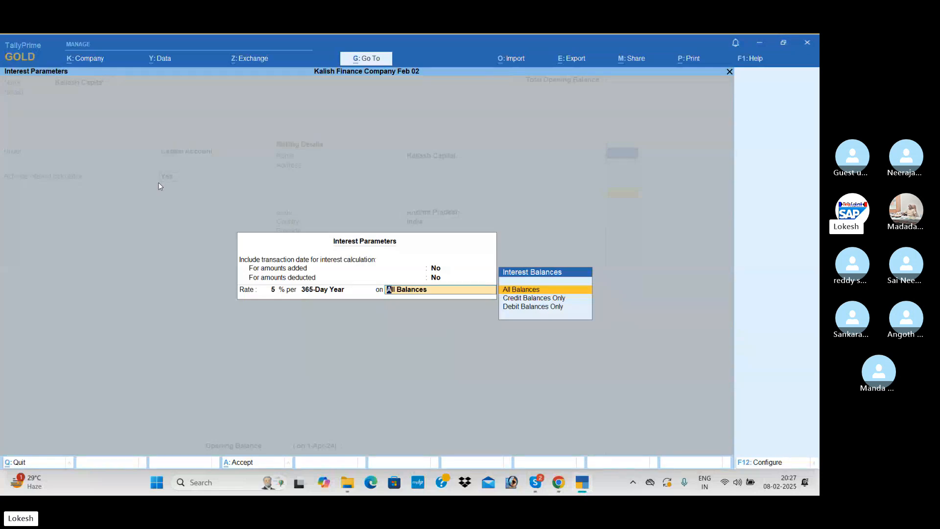
key("Return")
Step: Keep the ledger's remaining mailing, banking and tax details at their defaults and save the ledger
key("Return")
key("Return")
key("Return")
key("Return")
key("Return")
key("Return")
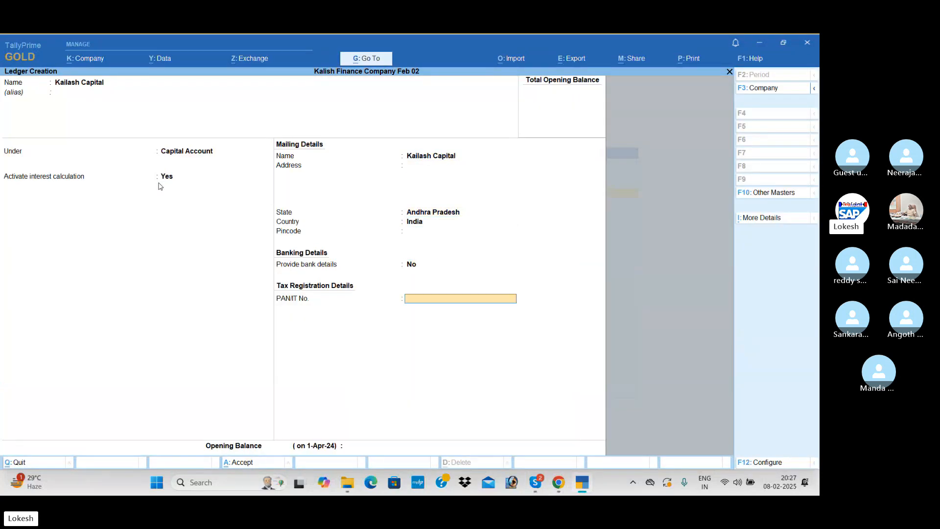
key("Return")
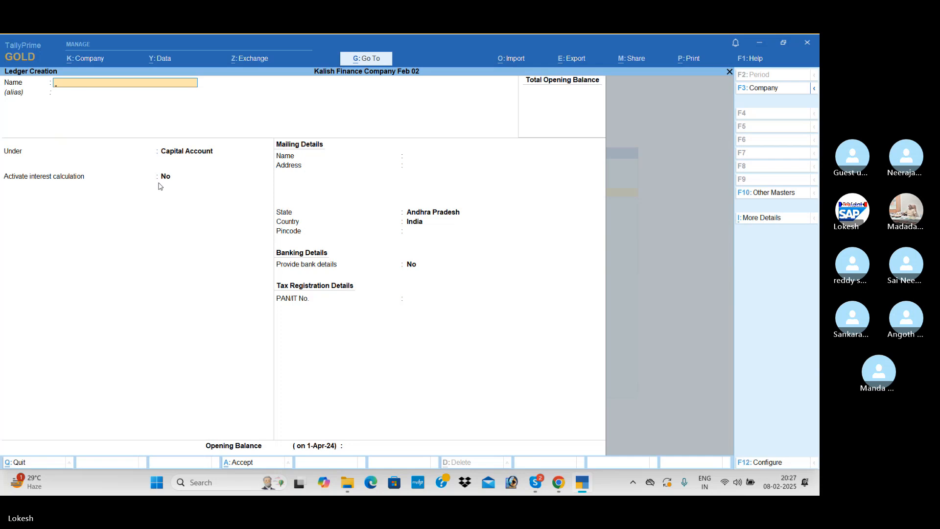
Step: Name the next ledger with the second owner's first name followed by "Capital", keeping it under Capital Account
type("Divy")
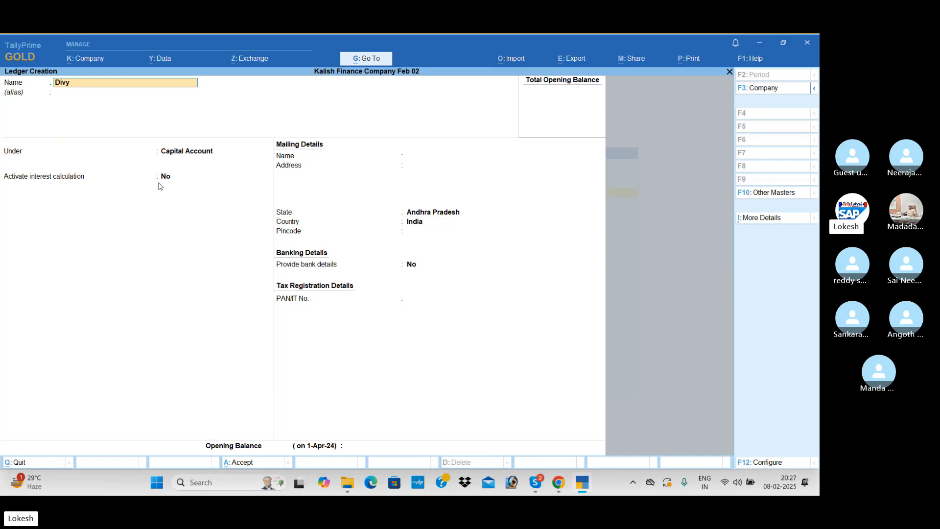
type("a Capital")
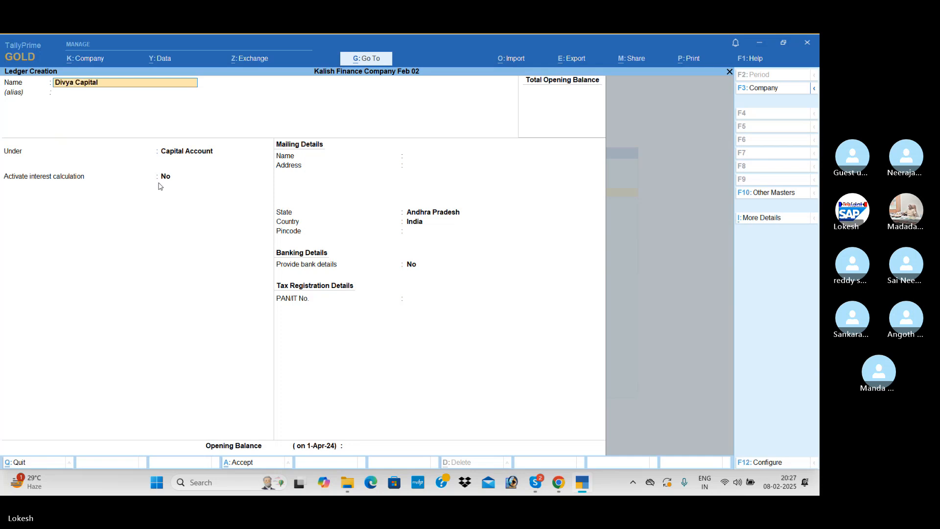
key("Return")
key("Return")
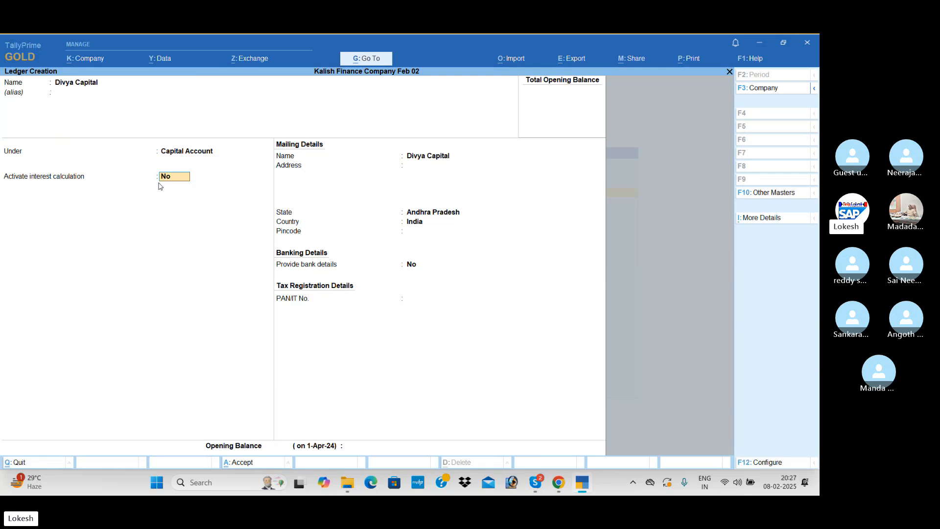
Step: Activate interest calculation for the second owner's capital ledger at 10% per 365-Day Year, leaving both transaction-date options at No
key("y")
key("Return")
key("Return")
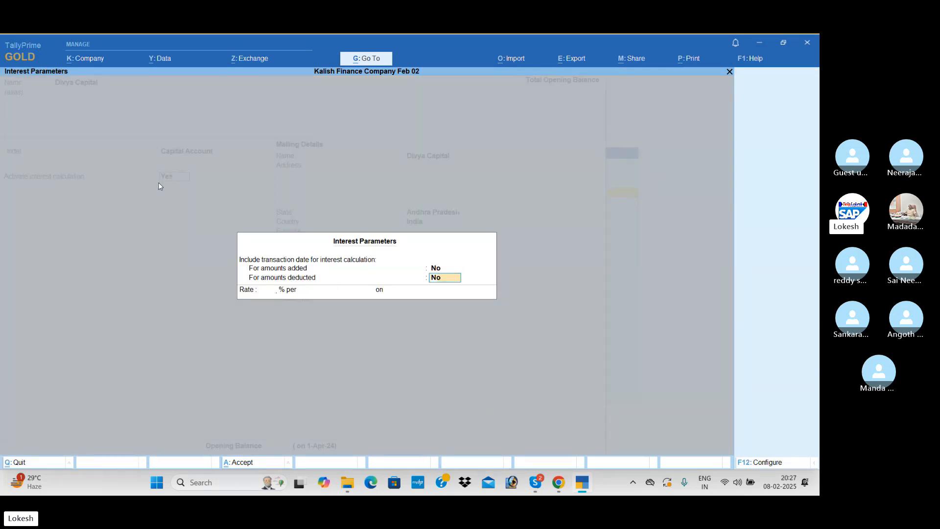
key("Return")
type("10")
key("Return")
key("Down")
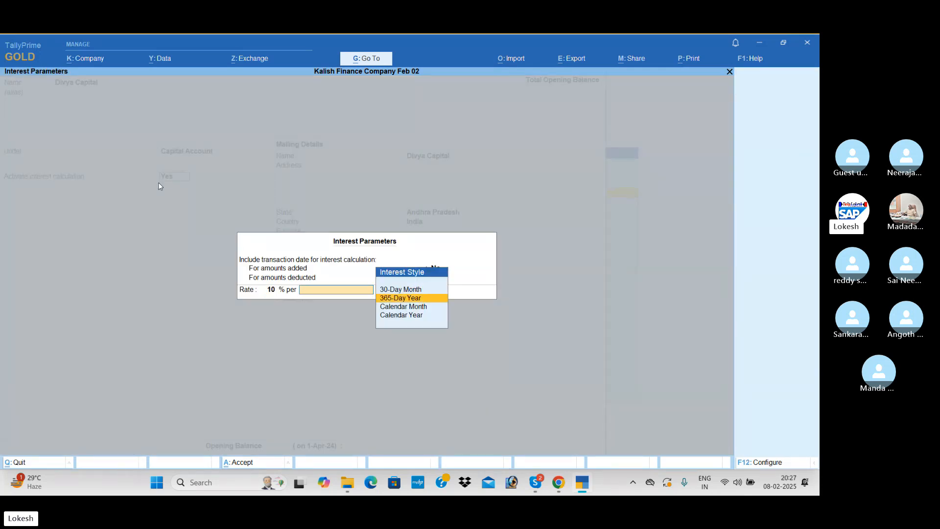
key("Return")
key("Return")
Step: Keep the ledger's remaining details at their defaults, save it and return to the Gateway of Tally
key("Return")
key("Return")
key("Return")
key("Return")
key("Return")
key("Return")
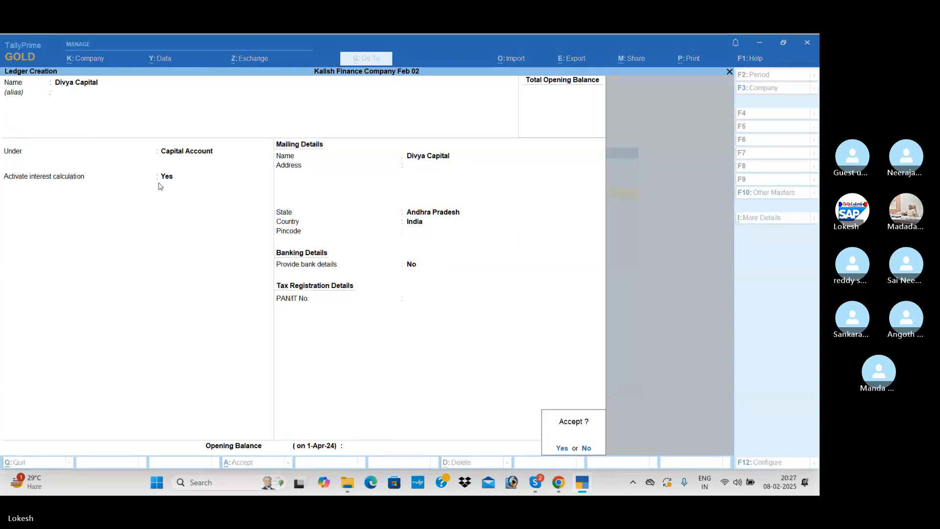
key("Return")
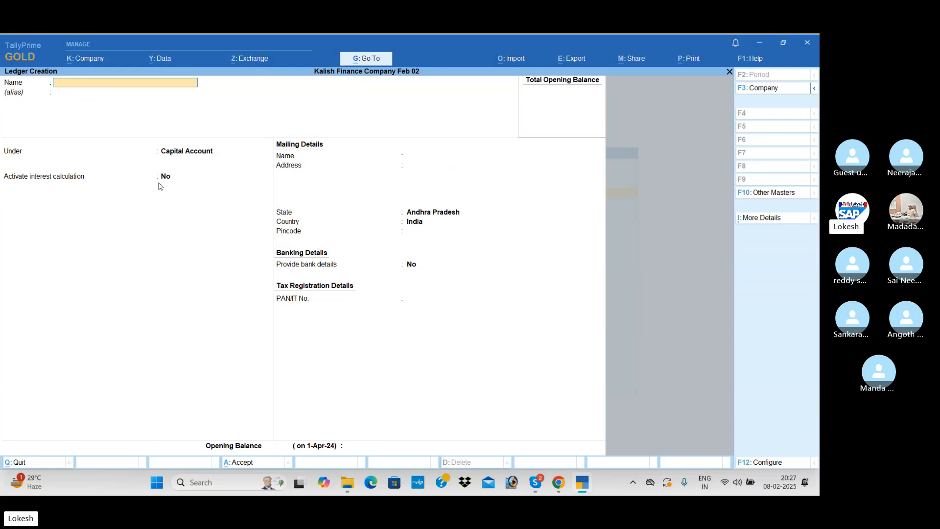
key("Escape")
key("Return")
key("Escape")
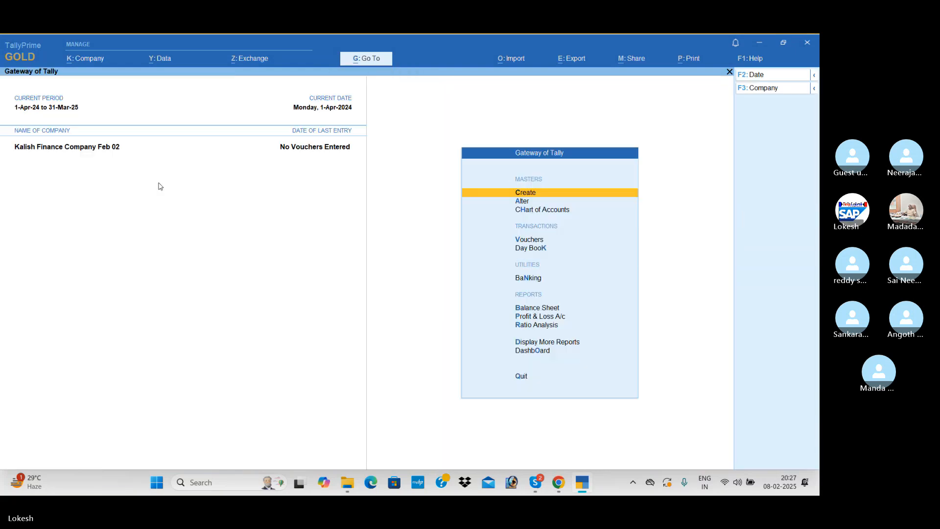
key("Down")
key("Down")
key("Down")
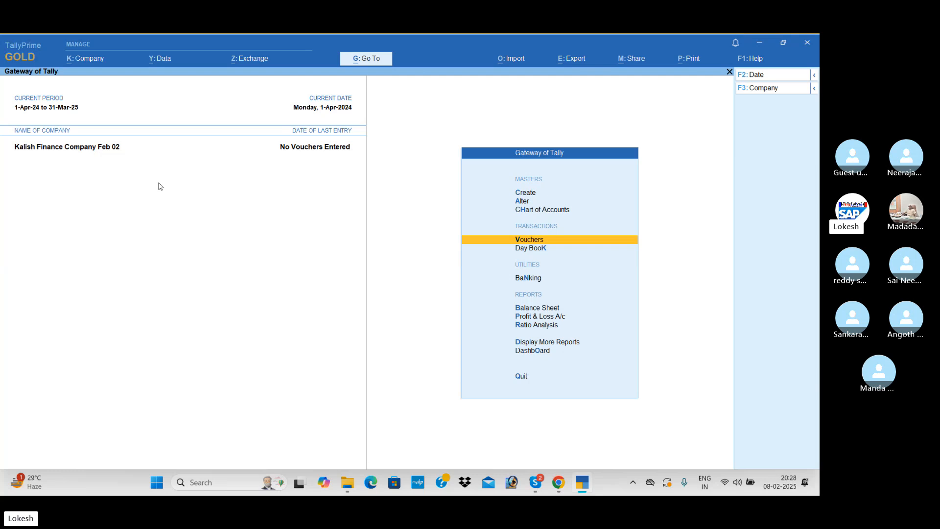
key("Up")
key("Up")
key("Up")
Step: Create and save a ledger named Rent under Indirect Expenses, with ledger type Not Applicable and interest calculation off
key("Return")
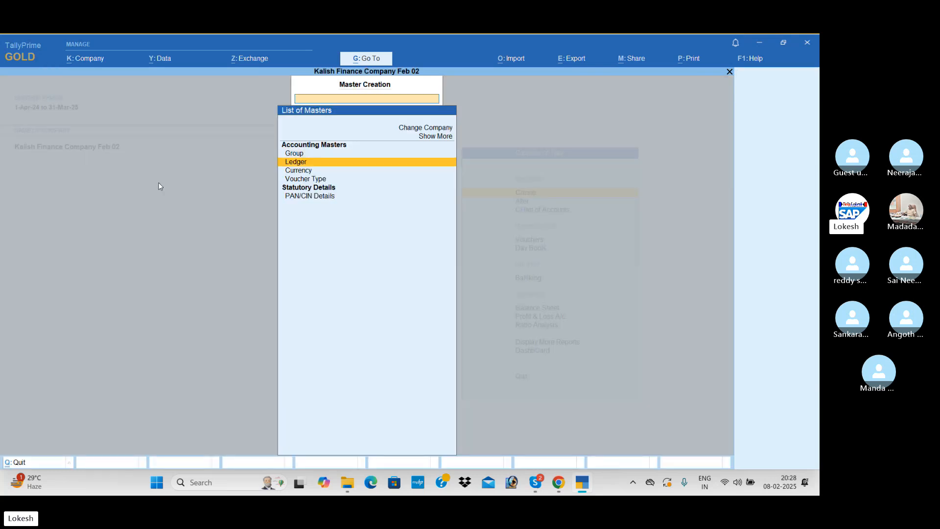
key("Return")
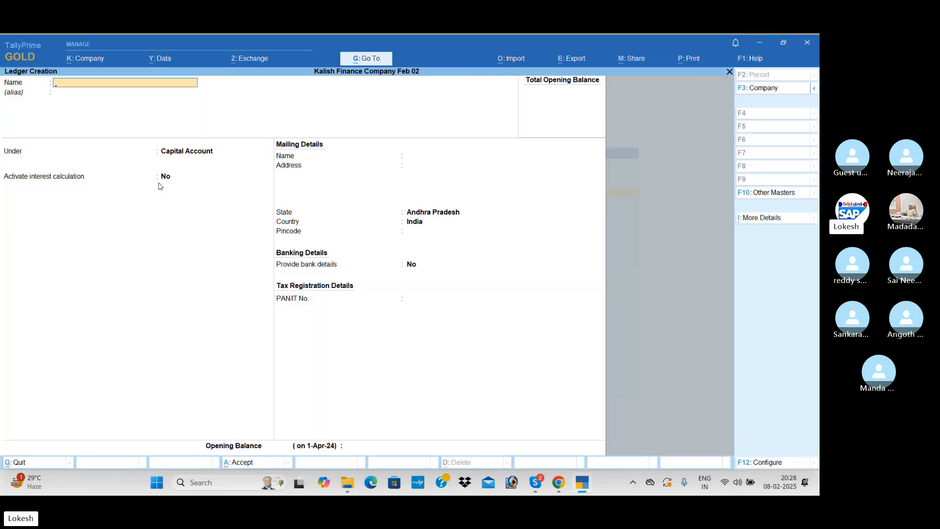
type("Rent")
key("Return")
type("In")
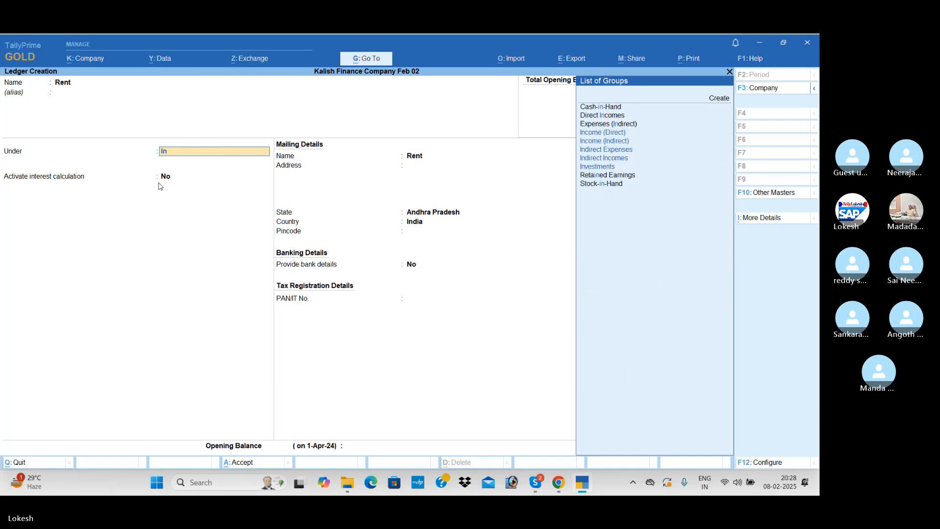
type("d")
key("Return")
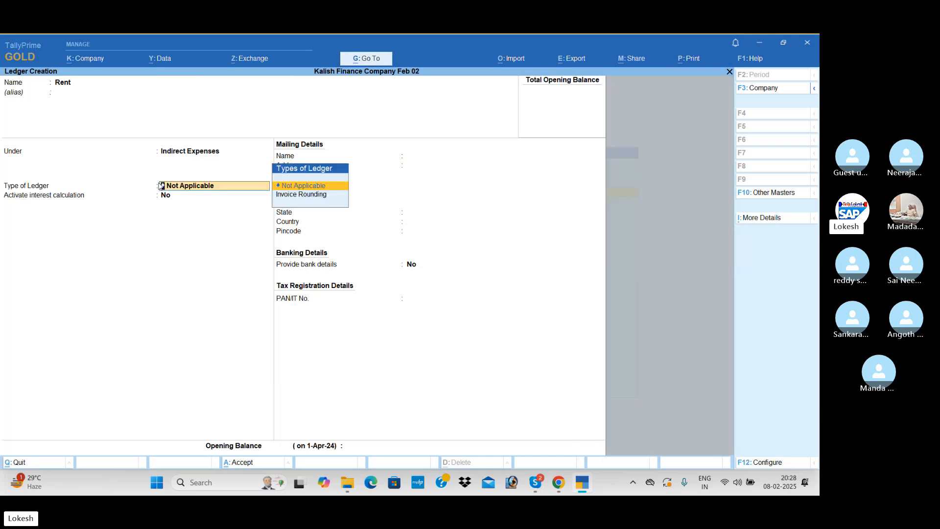
key("Return")
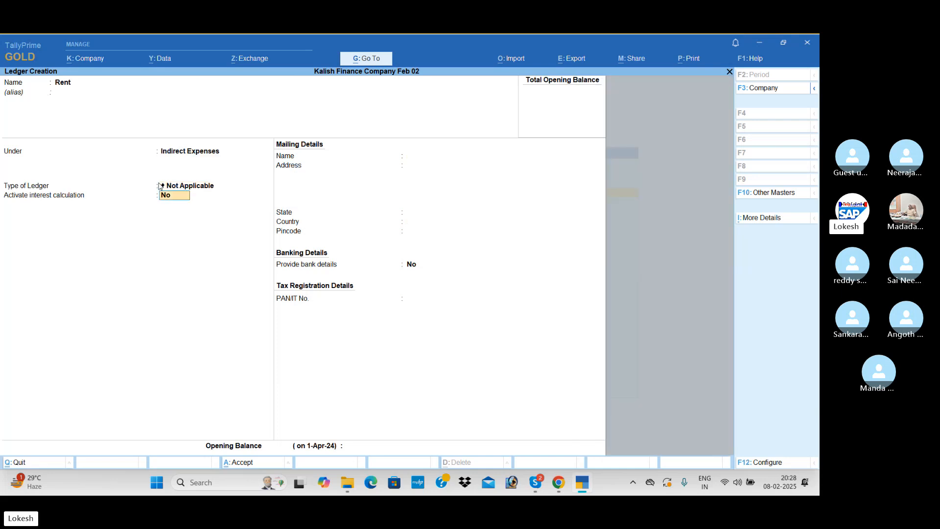
key("Return")
key("Return")
key("Return")
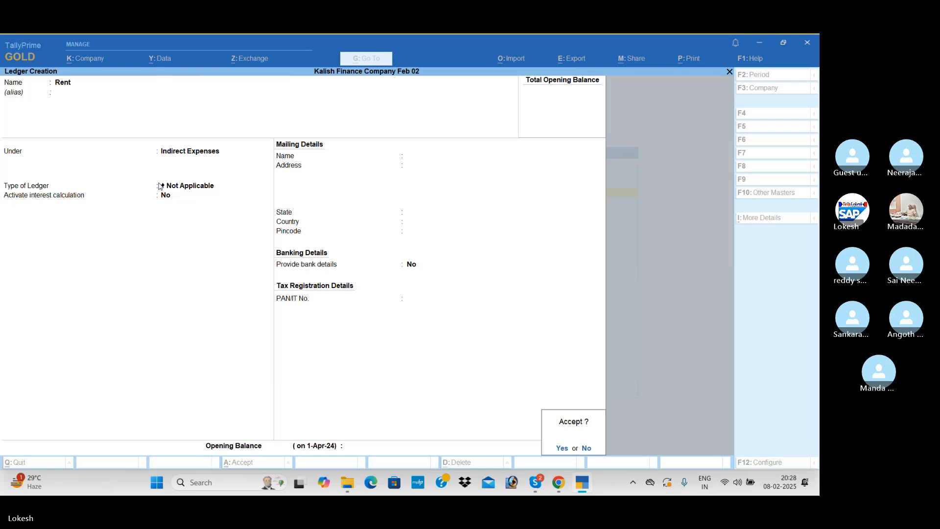
key("Return")
Step: Create and save a ledger named Electricity Bill under Indirect Expenses, keeping the other settings at their defaults
type("Elec")
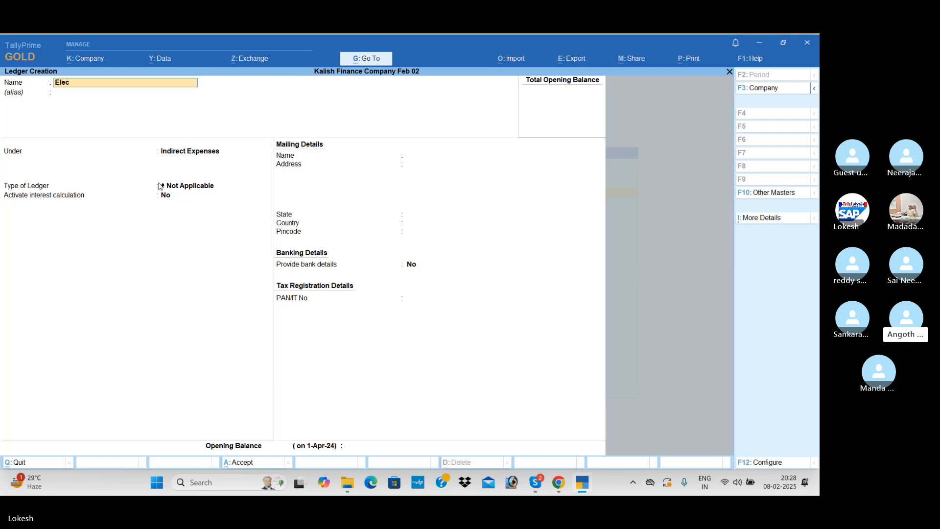
type("tricity")
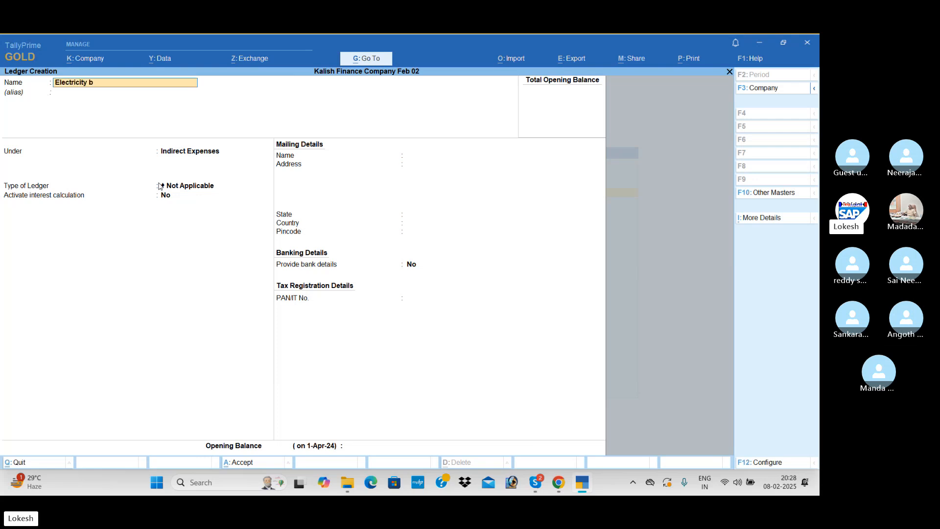
type(" Bill")
key("Return")
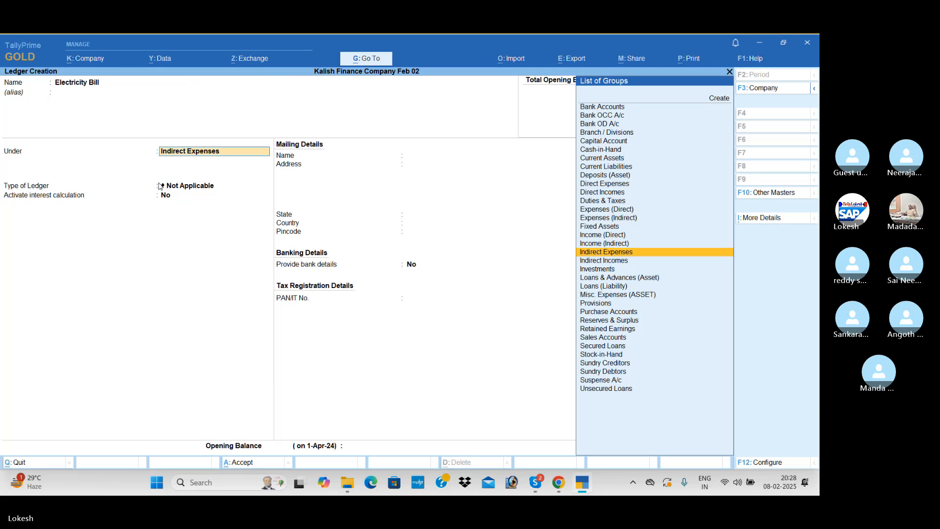
key("Return")
key("Return")
key("Return")
key("Return")
key("Return")
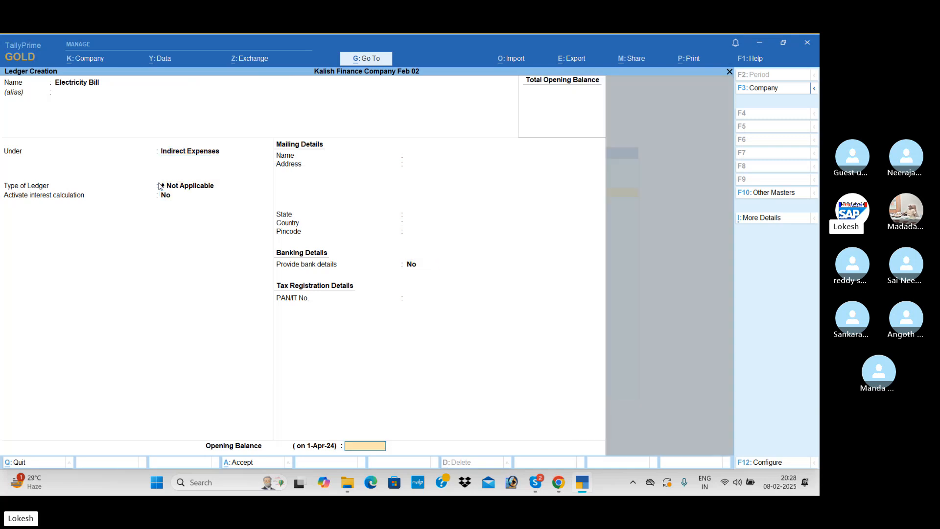
key("Return")
Step: Create and save a ledger named Tele Bill under Indirect Expenses, keeping the other settings at their defaults
type("Tele")
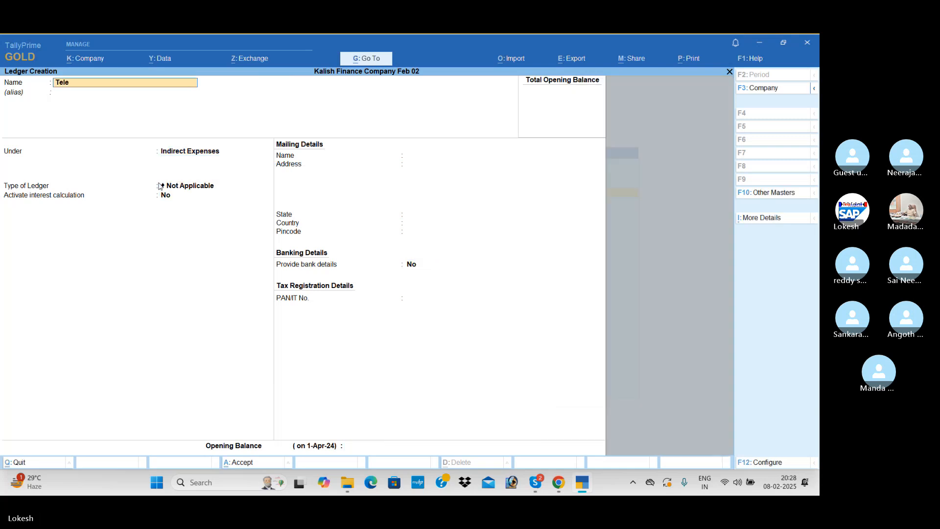
type(" bill")
key("Return")
key("Return")
key("Return")
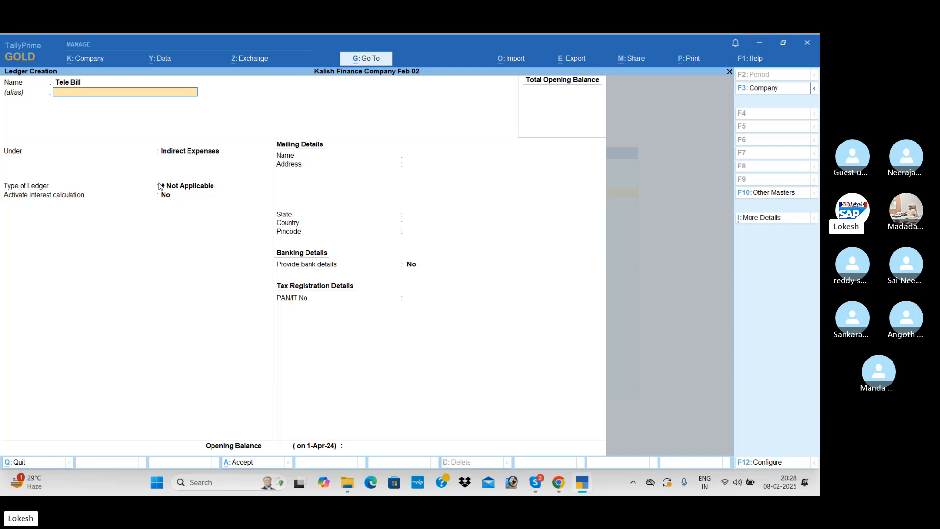
key("Return")
key("Return")
key("Return")
key("Return")
key("Return")
key("Return")
key("Return")
key("Return")
key("Return")
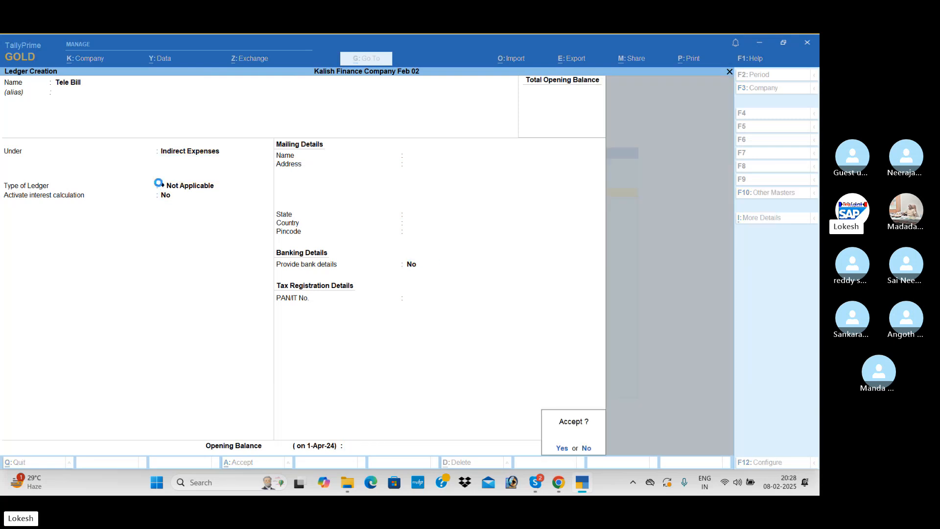
key("Return")
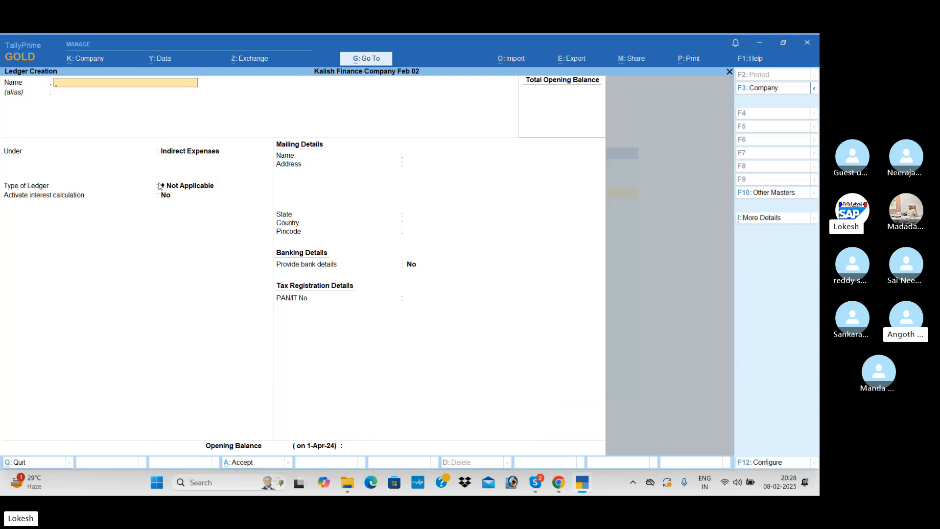
Step: Create and save a ledger named Commission Received under Indirect Incomes, keeping the other settings at their defaults
type("Commission")
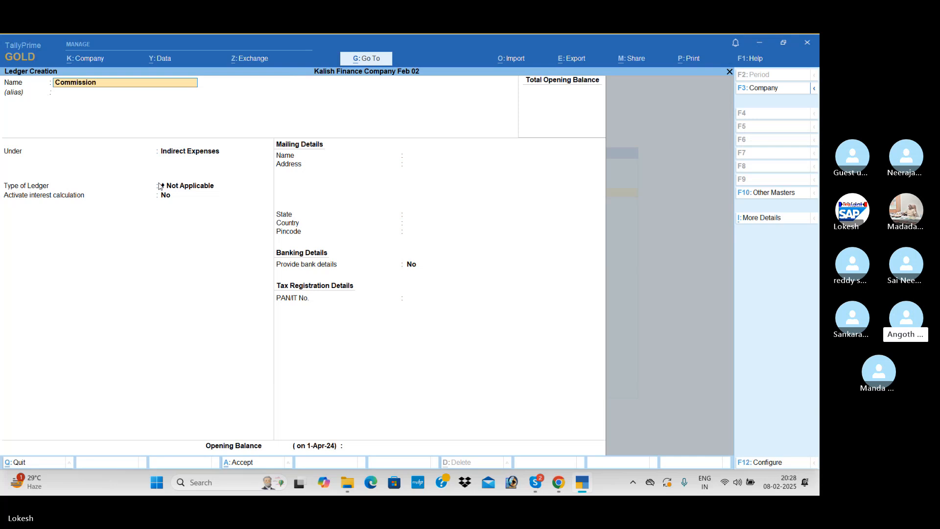
type(" Received")
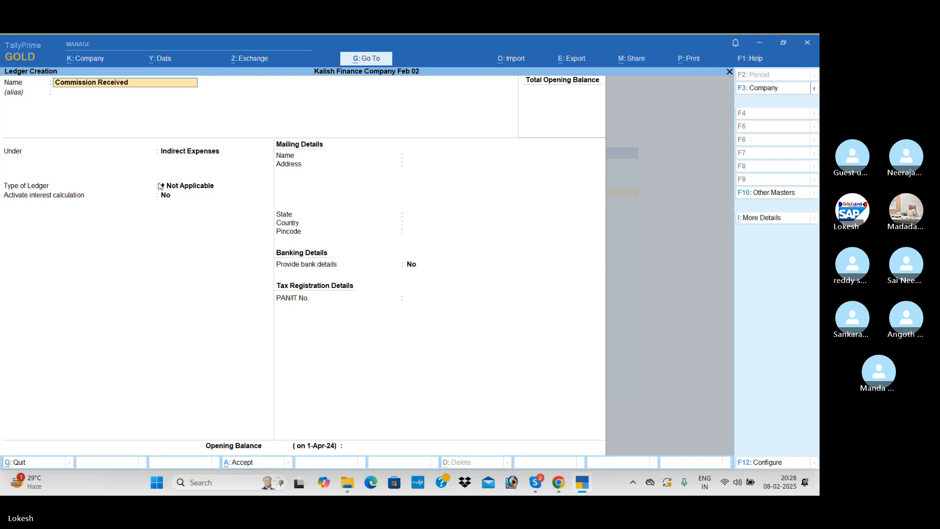
key("Return")
key("Return")
key("Down")
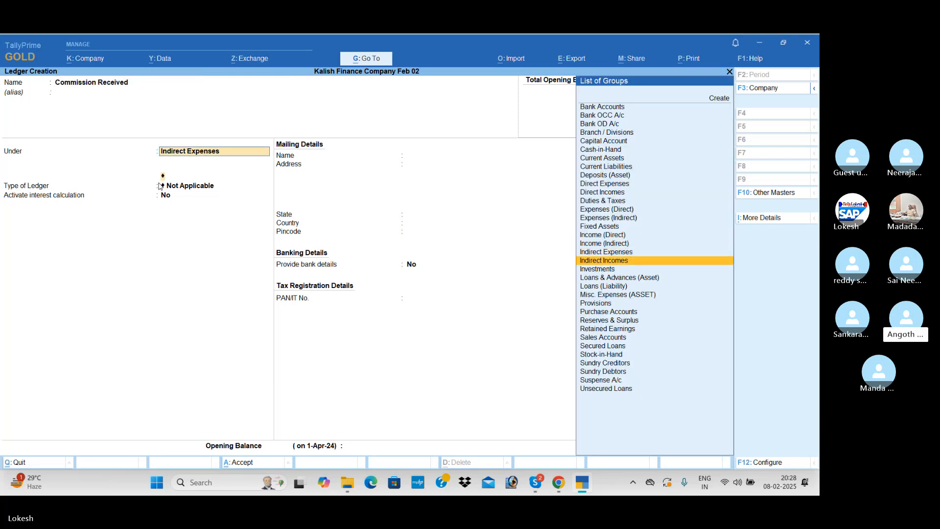
key("Return")
key("Return")
key("Return")
key("Return")
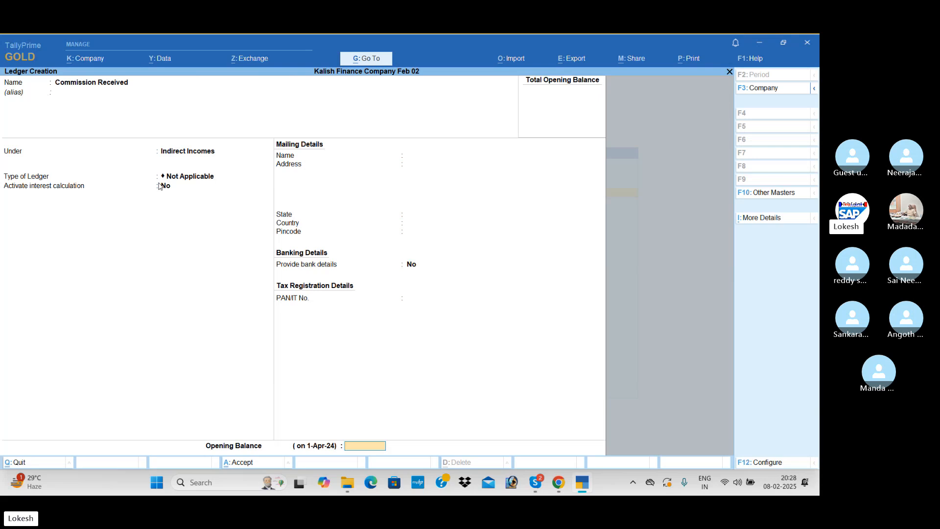
key("Return")
key("y")
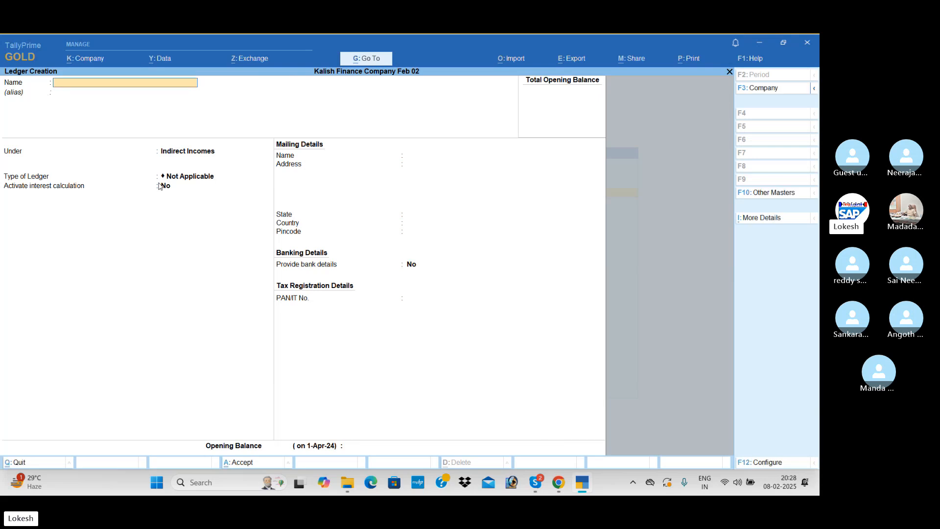
Step: Leave ledger creation and open voucher entry from the Gateway of Tally
key("Escape")
key("y")
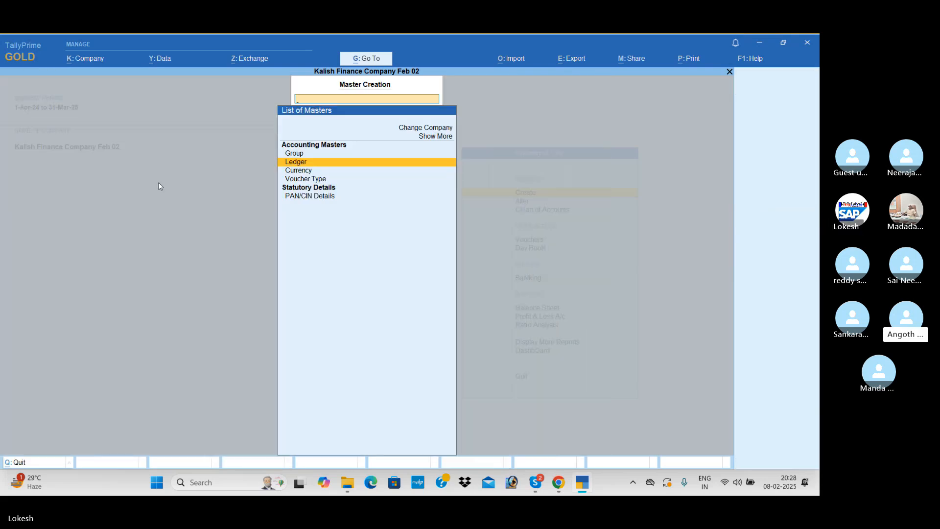
key("Escape")
key("Down")
key("Down")
key("Down")
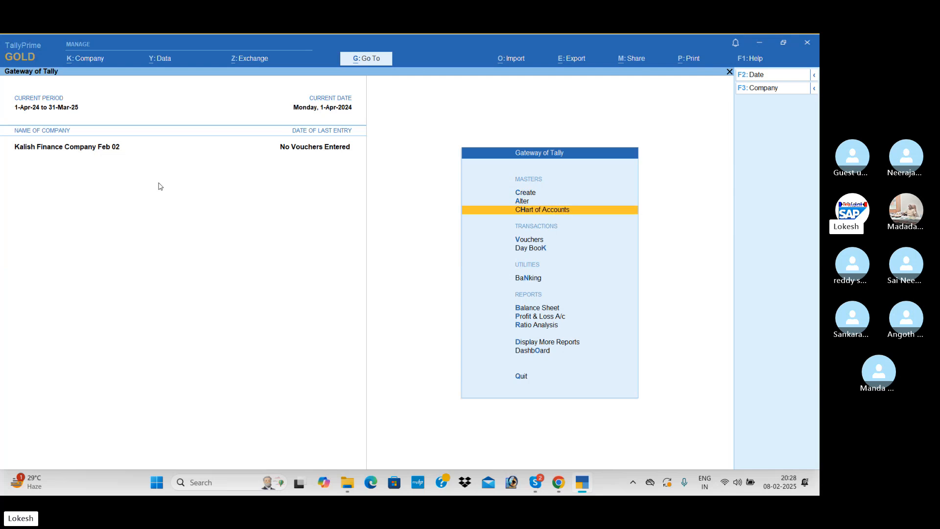
key("Return")
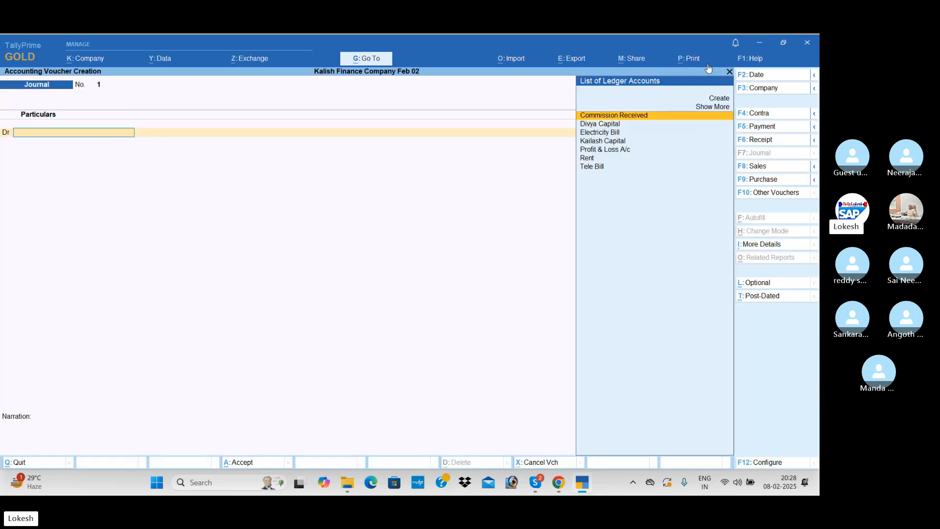
Step: Switch the voucher type to Receipt and set the voucher date to 1-Apr-24
left_click(782, 141)
left_click(767, 76)
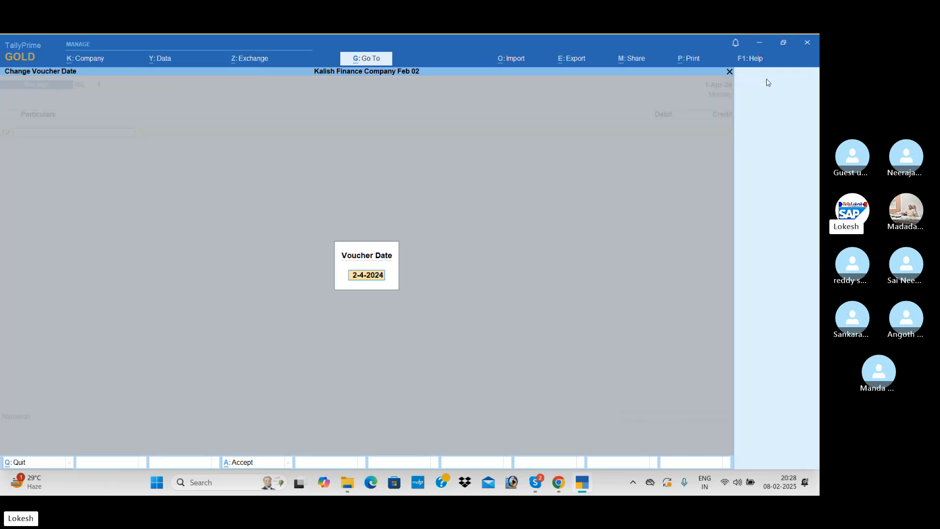
type("1-4")
key("Return")
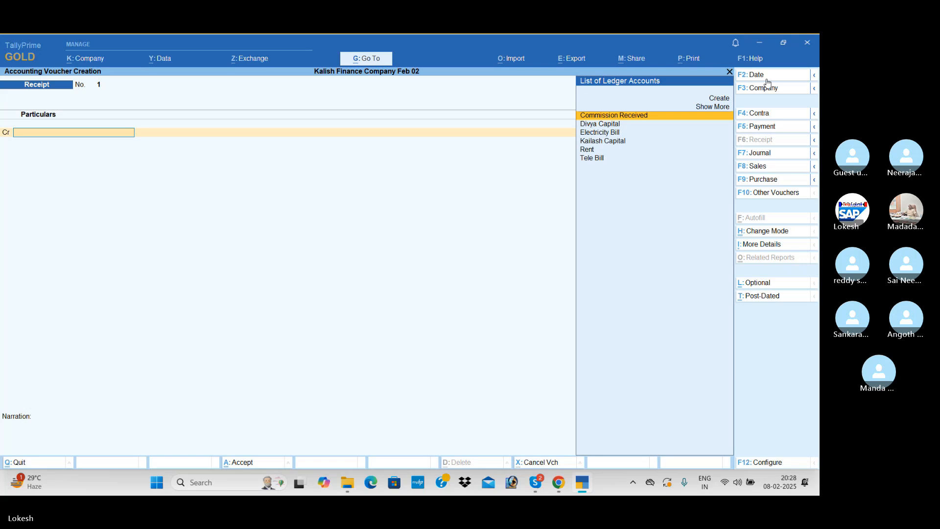
Step: Record and save a receipt crediting 8,00,000 to the capital ledger starting with K and debiting Cash, without a narration
type("k")
key("Return")
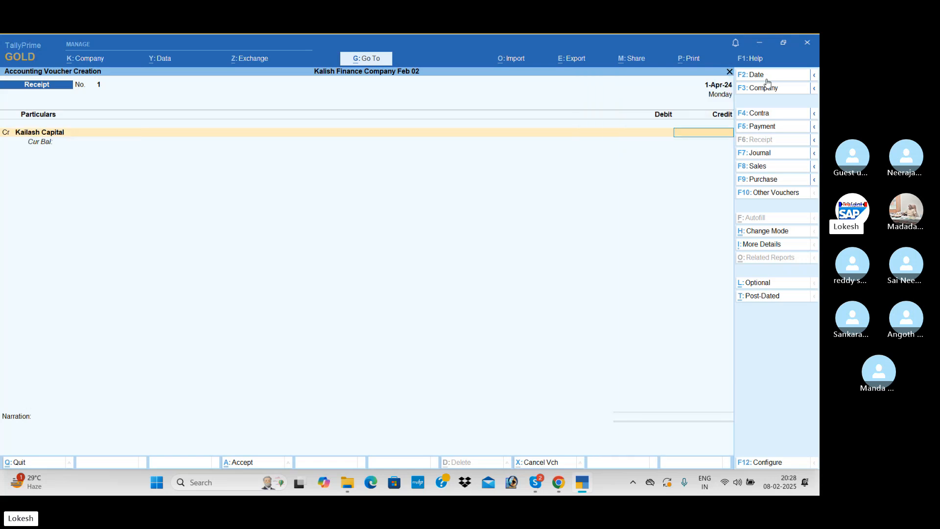
type("800000")
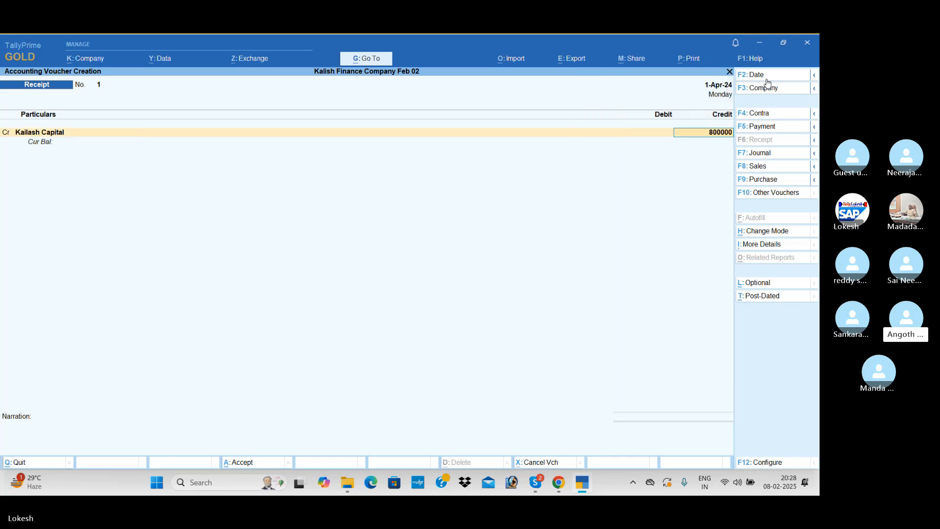
key("Return")
key("Down")
key("Up")
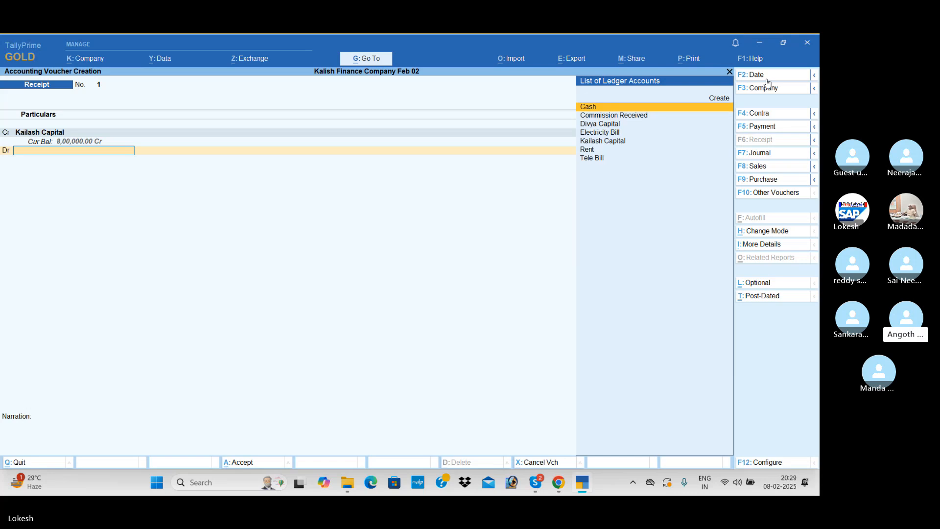
key("Return")
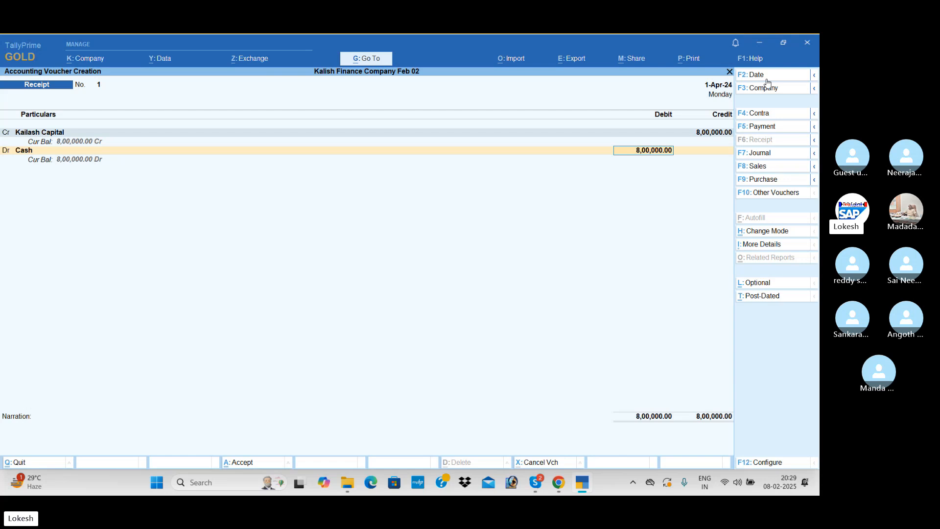
key("Return")
key("Return")
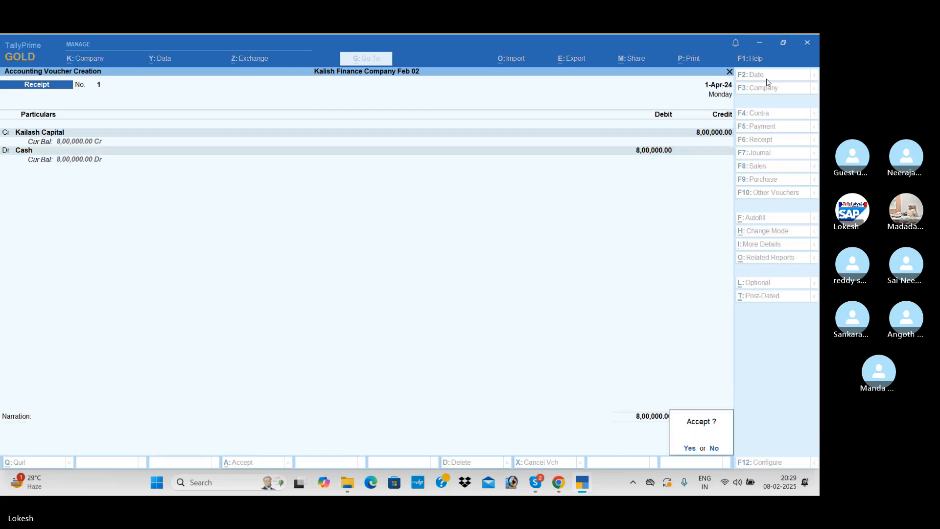
key("Return")
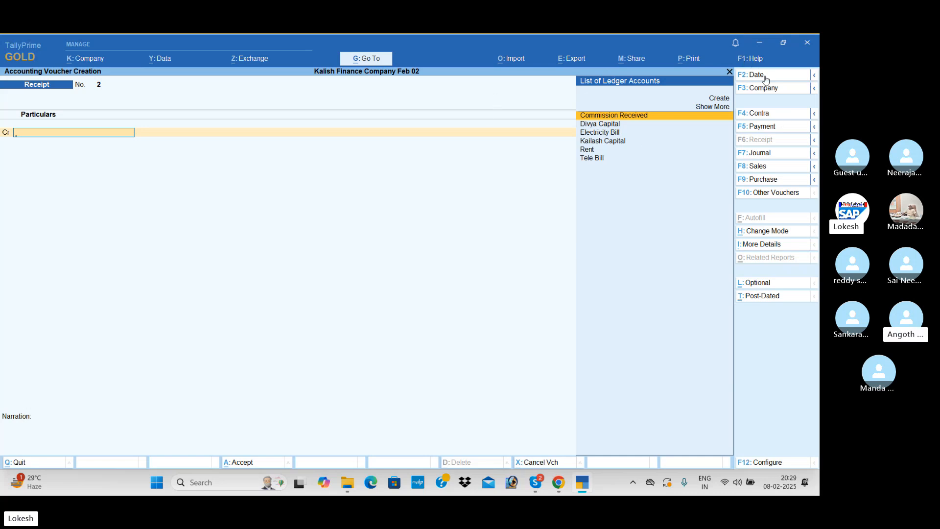
Step: Record and save a receipt dated 1-May-24 crediting 3,00,000 to the capital ledger starting with K and debiting Cash
left_click(756, 75)
type("1-5")
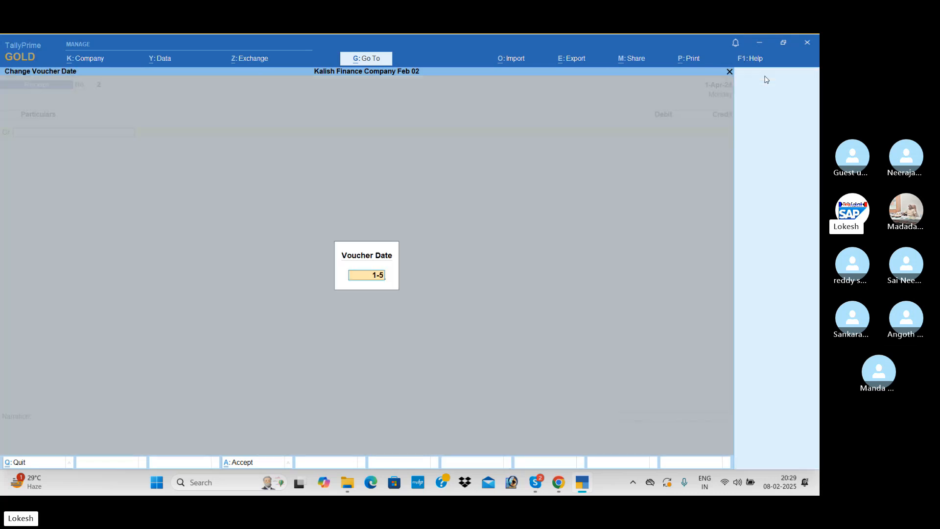
key("Return")
type("kai")
key("Return")
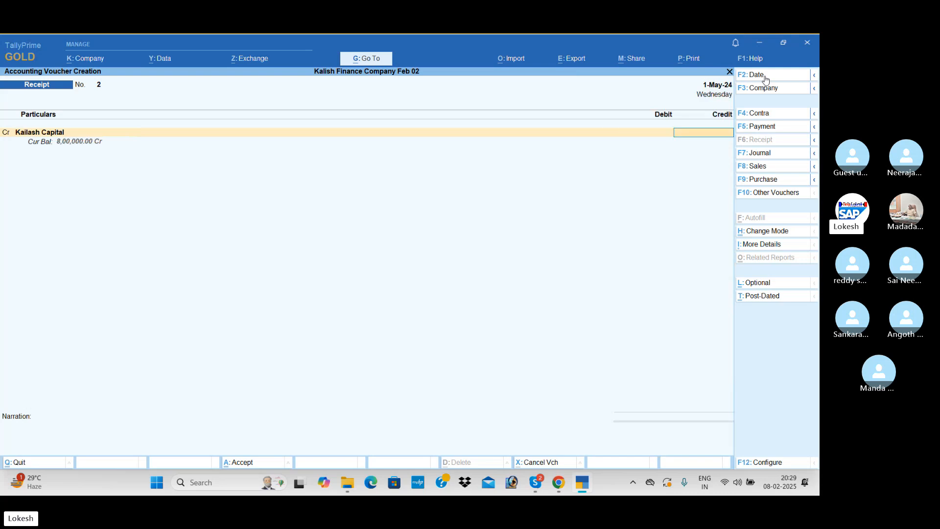
type("300000")
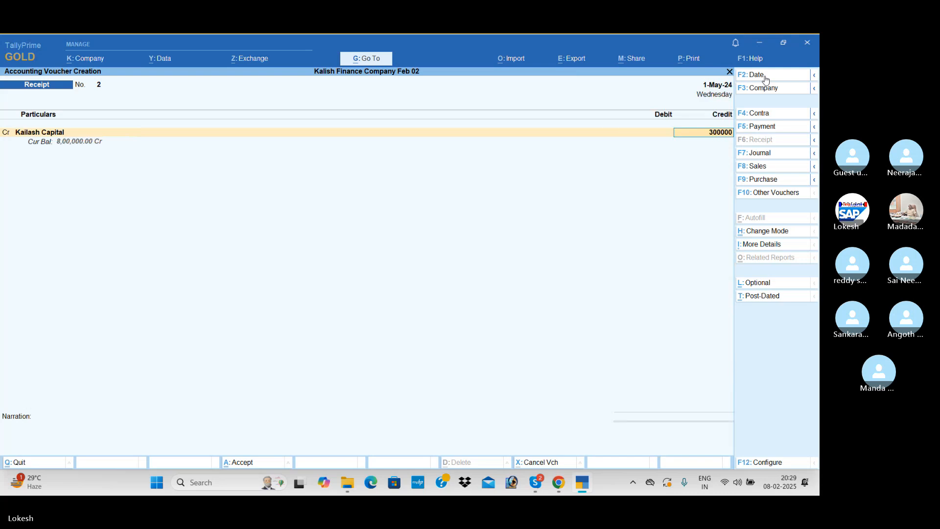
key("Return")
key("Return")
key("Return")
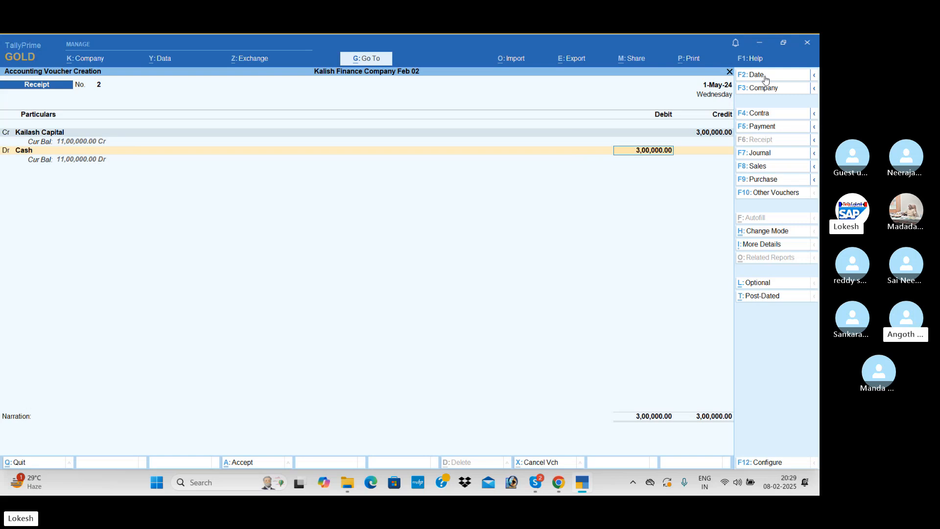
key("Return")
key("Return")
key("Return")
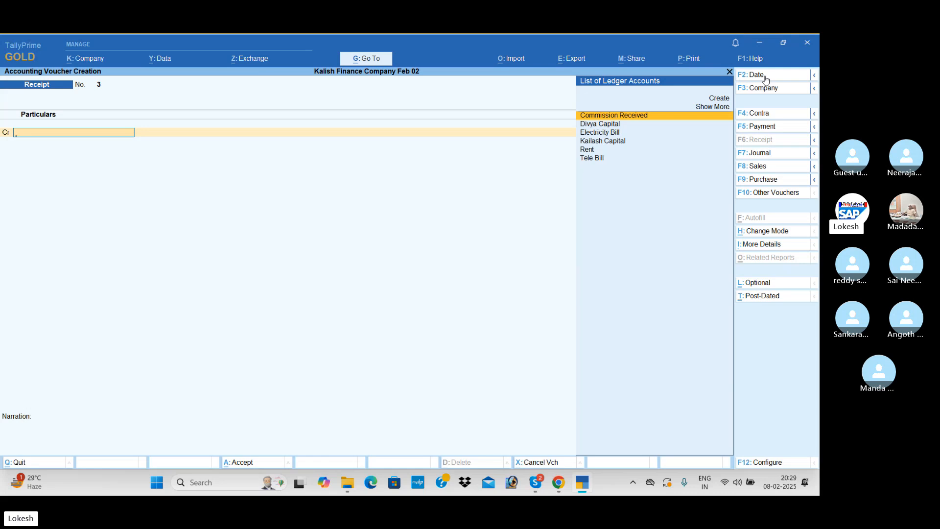
Step: Record and save a receipt dated 1-Jun-24 crediting 4,00,000 to the capital ledger starting with D and debiting Cash
left_click(766, 79)
type("1-6")
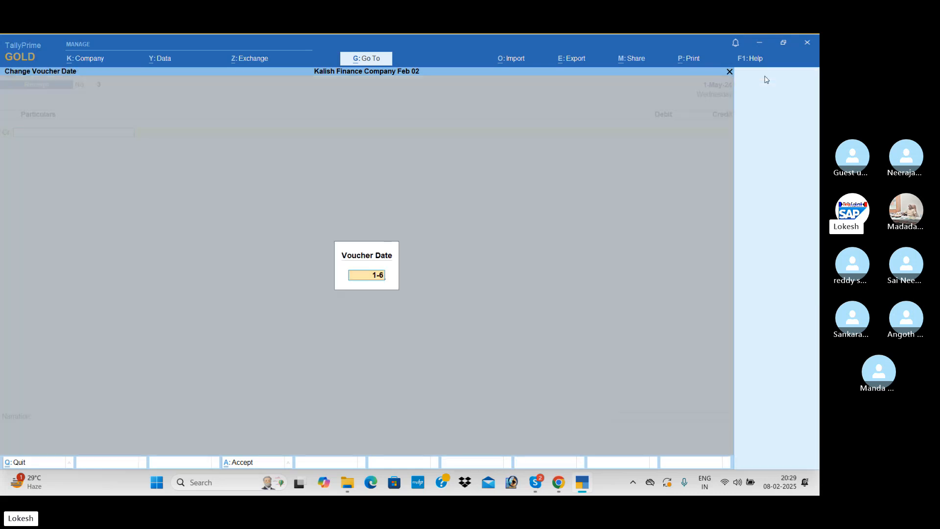
key("Return")
type("d")
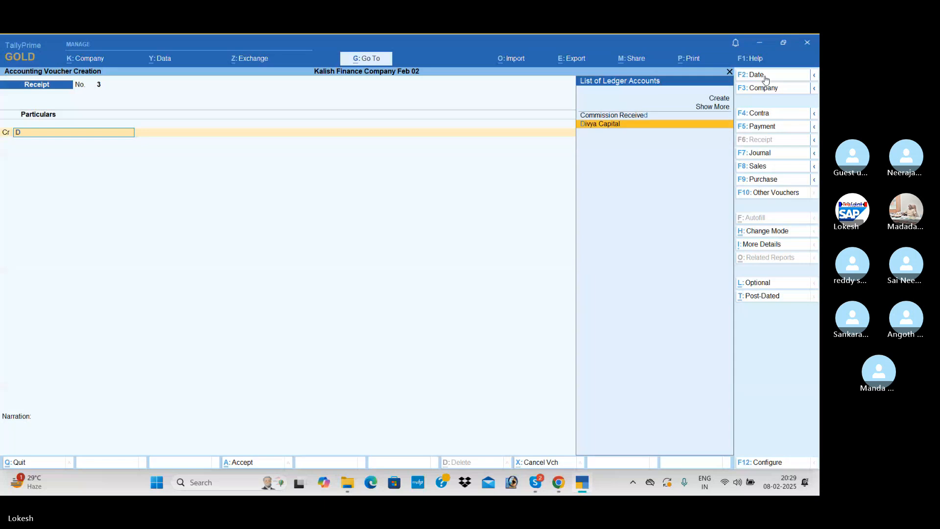
key("Return")
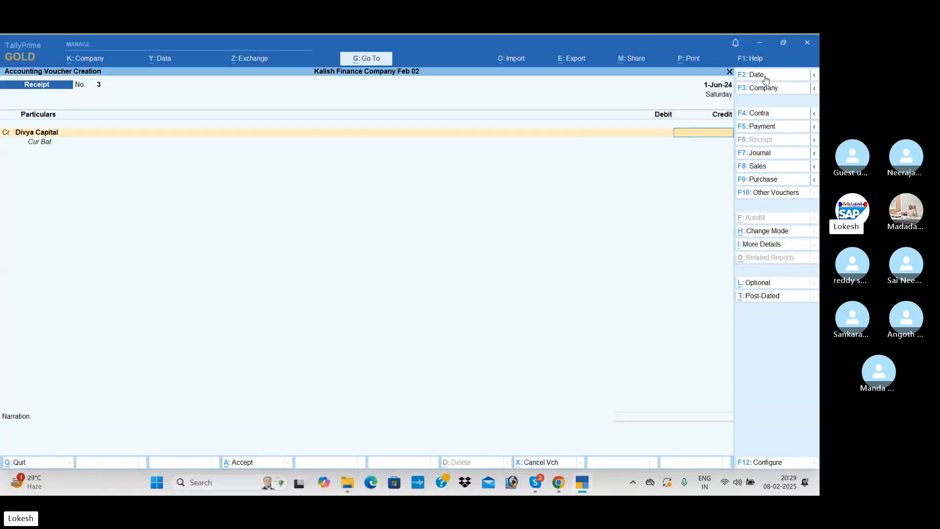
type("400000")
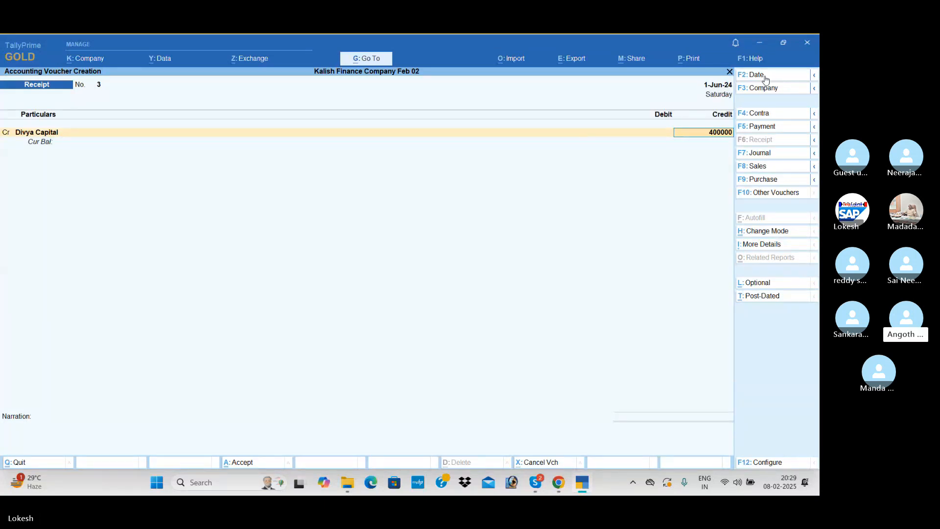
key("Return")
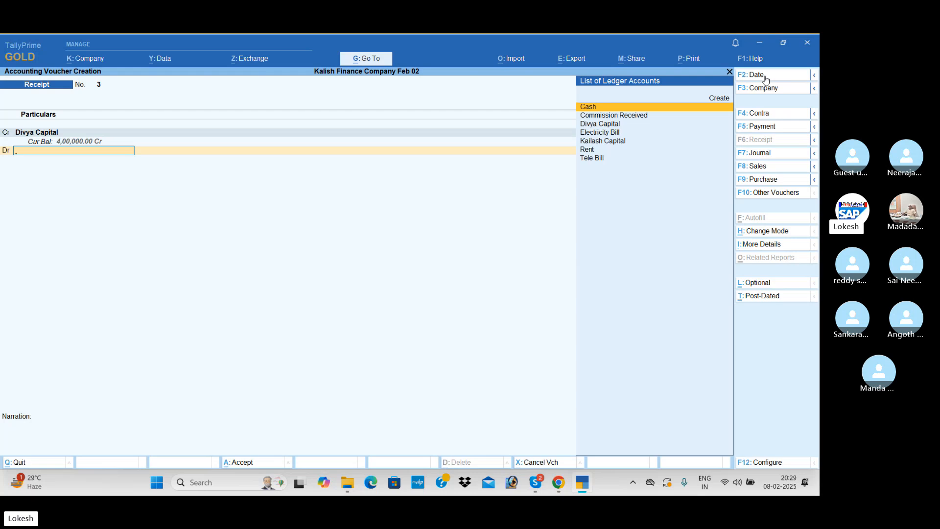
key("Return")
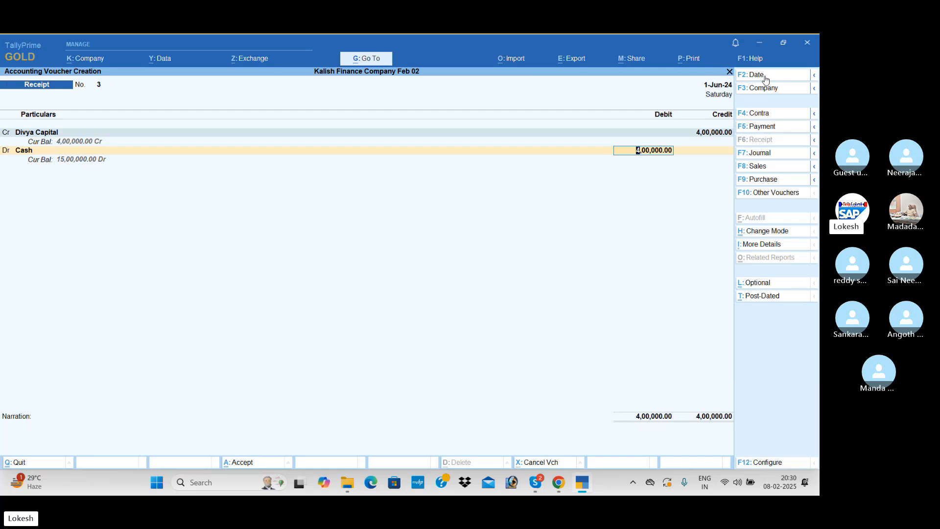
key("Return")
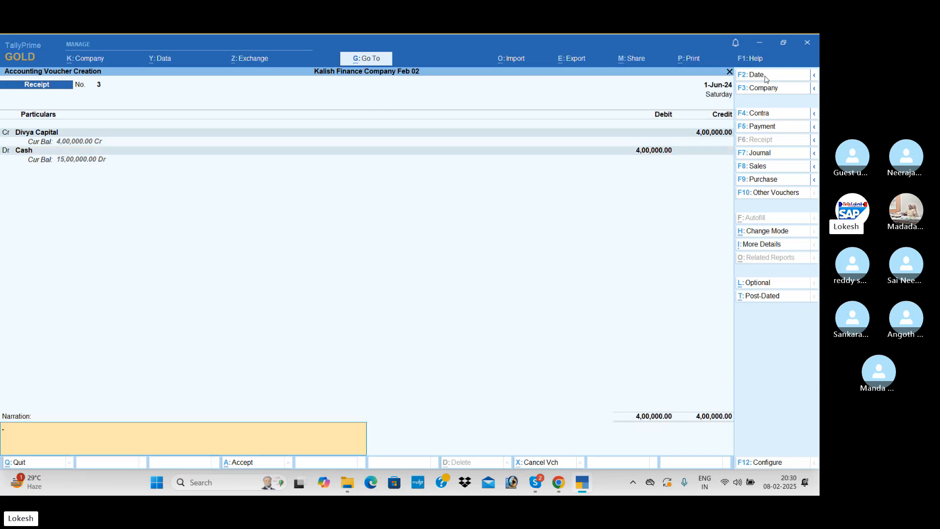
key("Return")
key("Return")
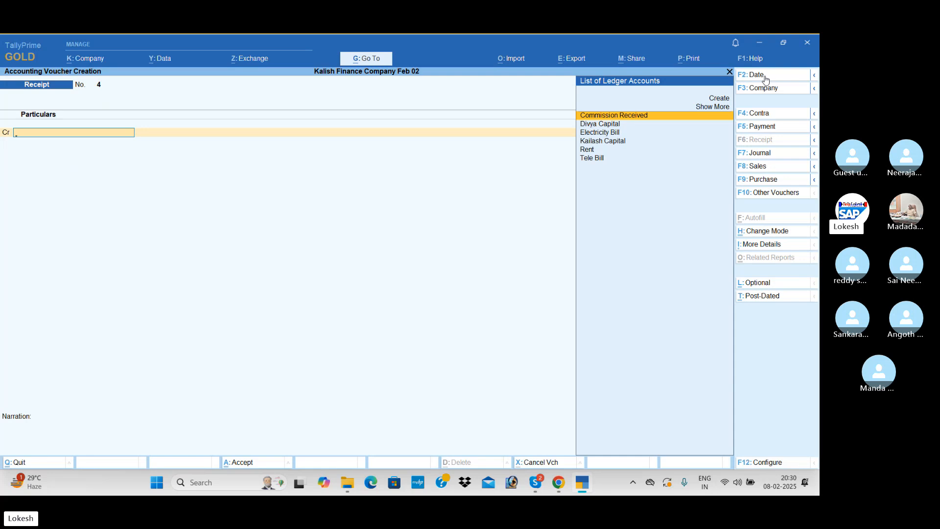
Step: Switch the voucher type to Payment and keep the voucher date at 1-Jun-24
left_click(766, 127)
left_click(756, 75)
type("1-")
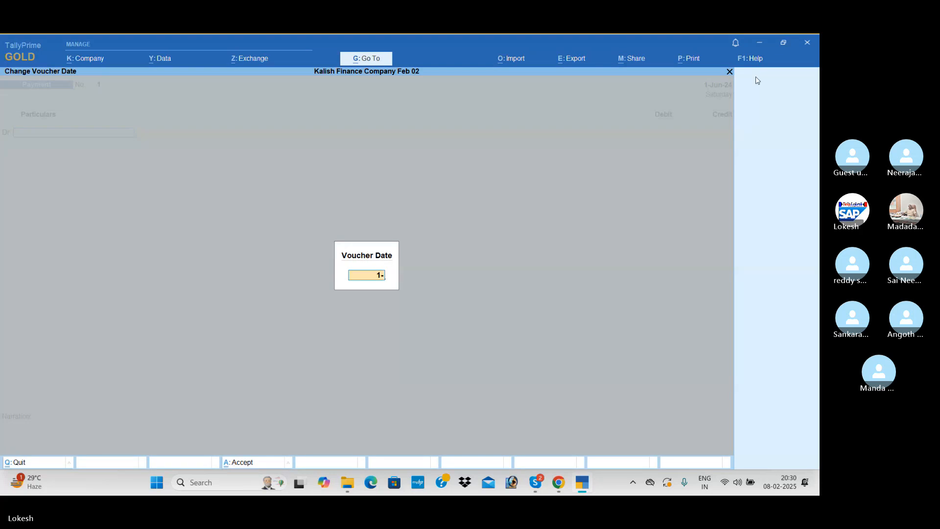
key("Return")
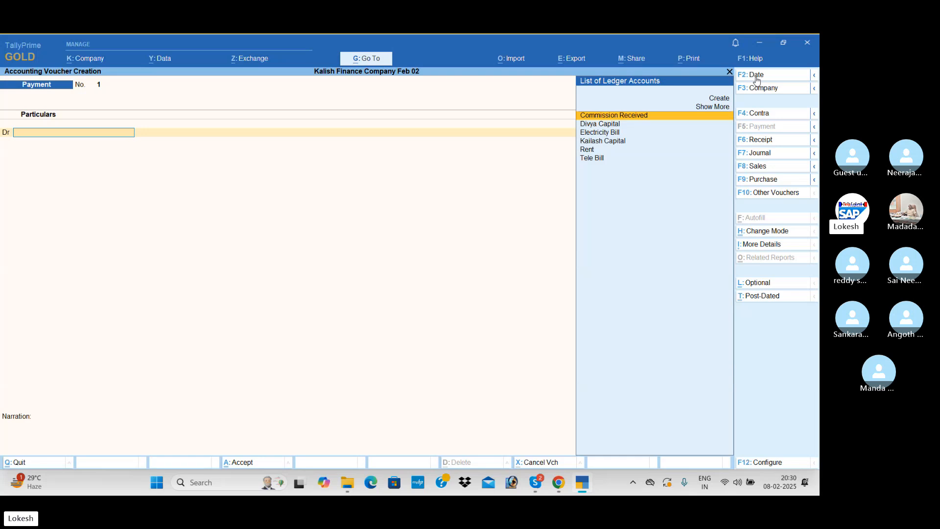
Step: Record and save the payment debiting 2,00,000 to the capital ledger starting with K and crediting Cash, without a narration
key("Down")
key("Down")
key("Down")
key("Return")
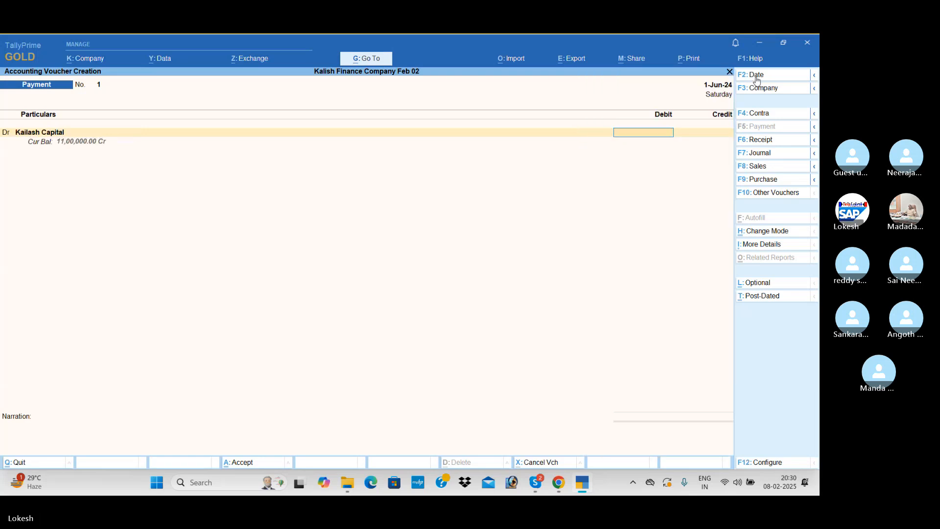
type("200")
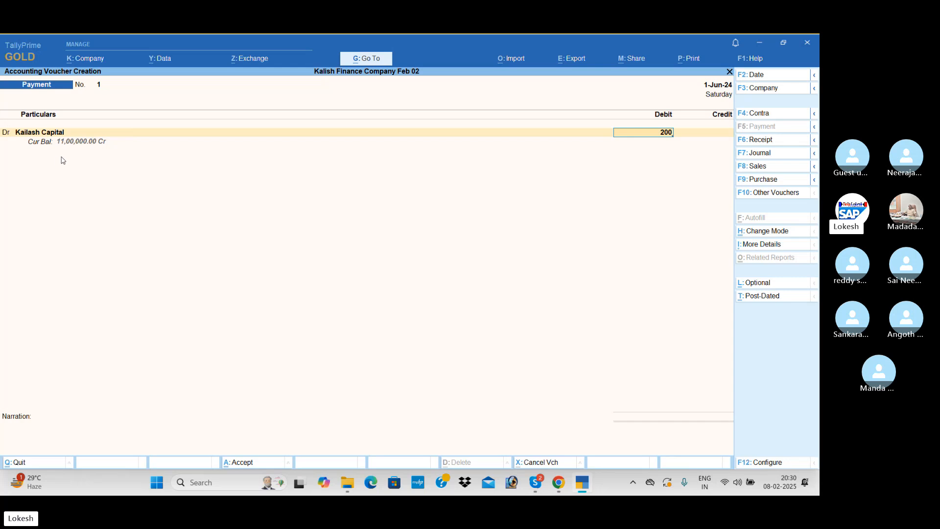
type("000")
key("Return")
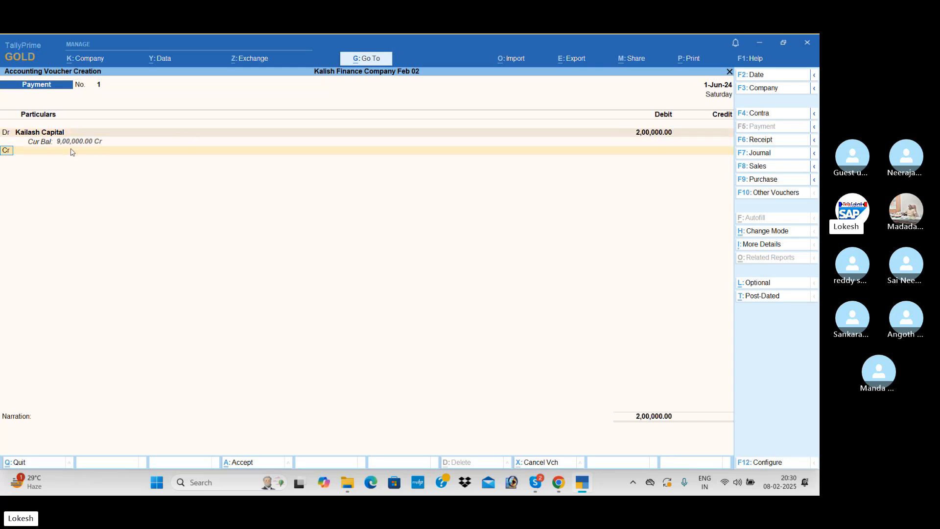
key("Return")
key("Return")
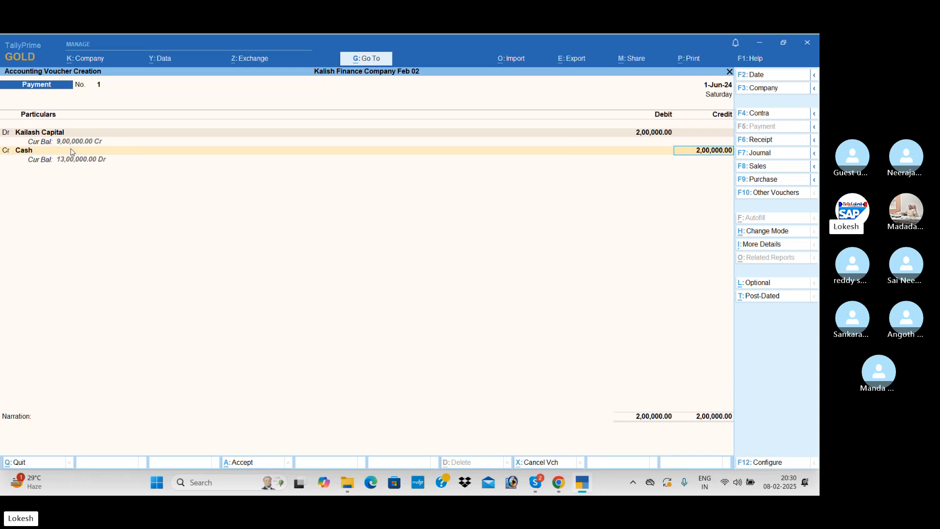
key("Return")
key("Return")
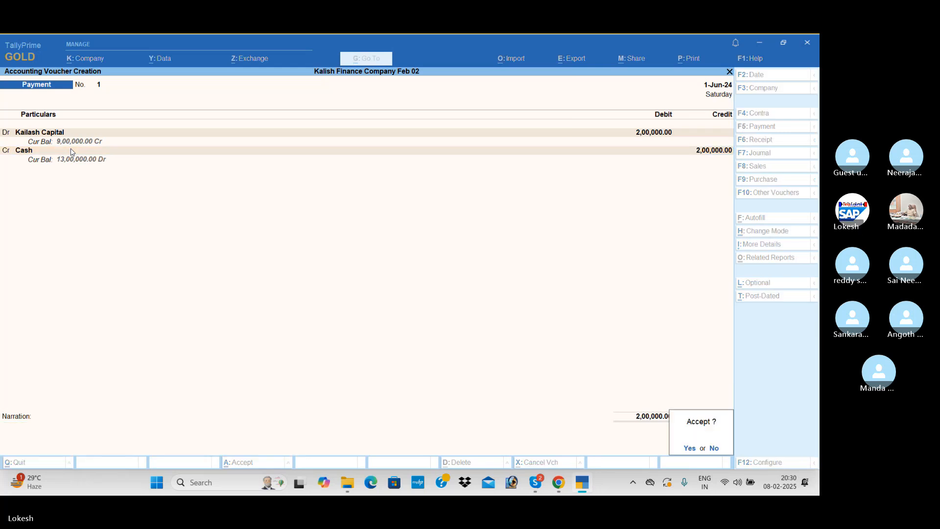
key("Return")
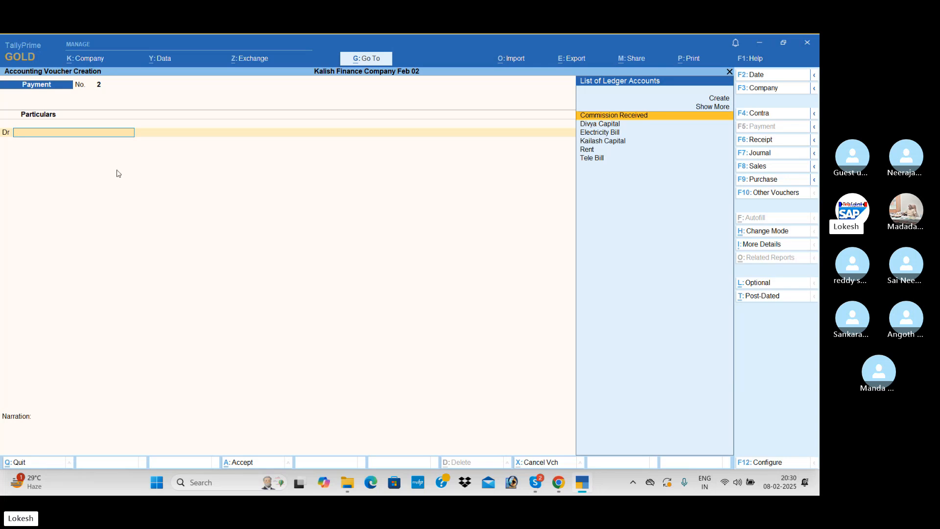
Step: Switch the voucher type to Receipt and set the voucher date to 1-Jul-24
left_click(765, 141)
left_click(761, 79)
type("1")
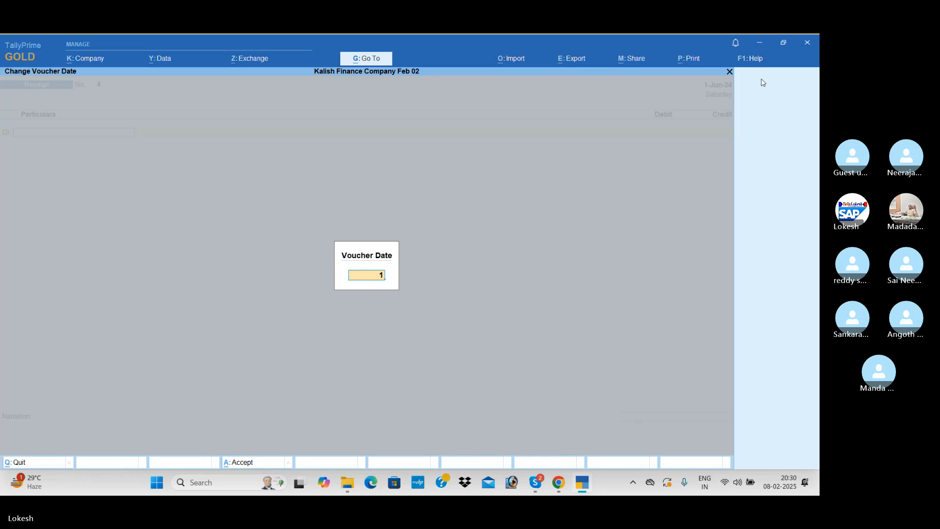
type("-7")
key("Return")
Step: Record and save the receipt crediting 1,00,000 to the capital ledger starting with D and debiting Cash, without a narration
type("D")
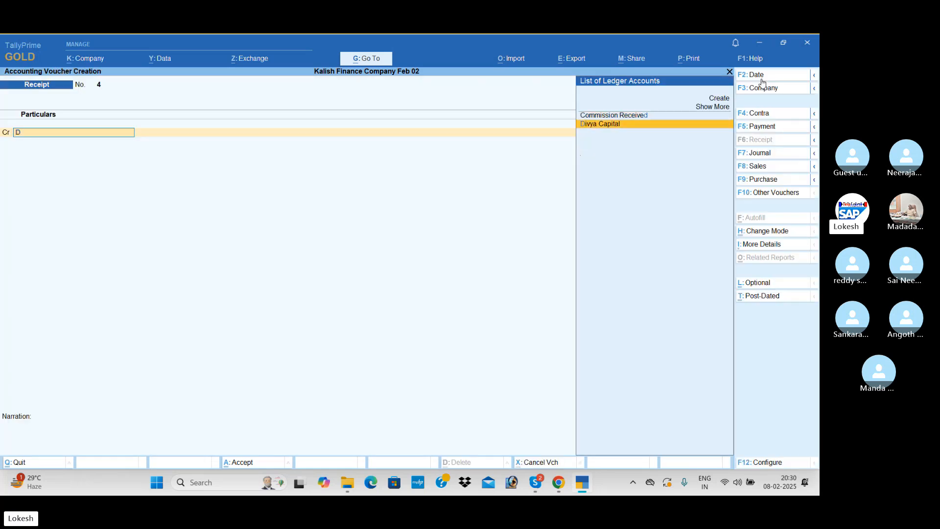
key("Return")
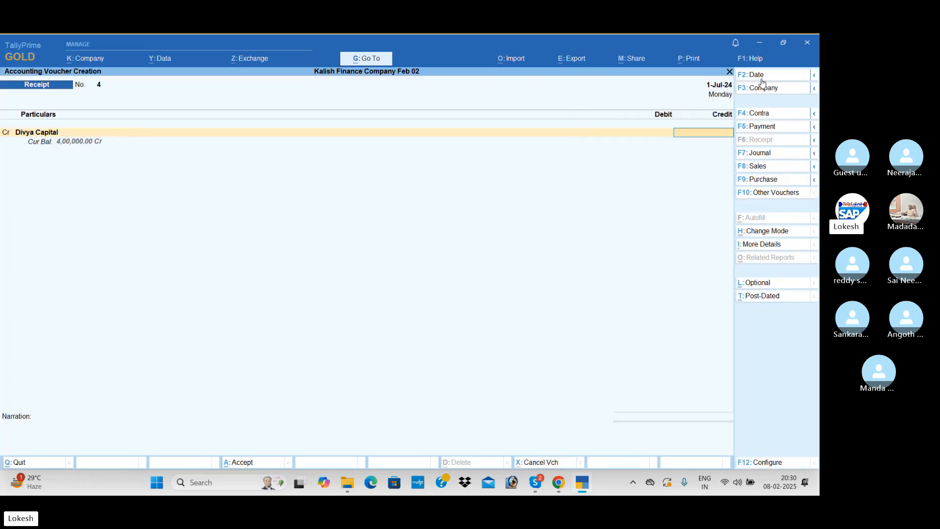
type("100000")
key("Return")
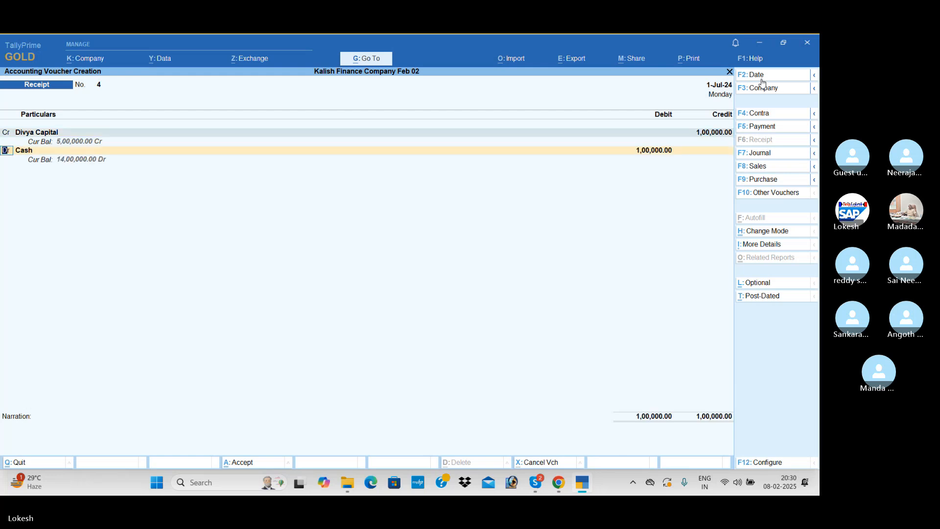
key("Return")
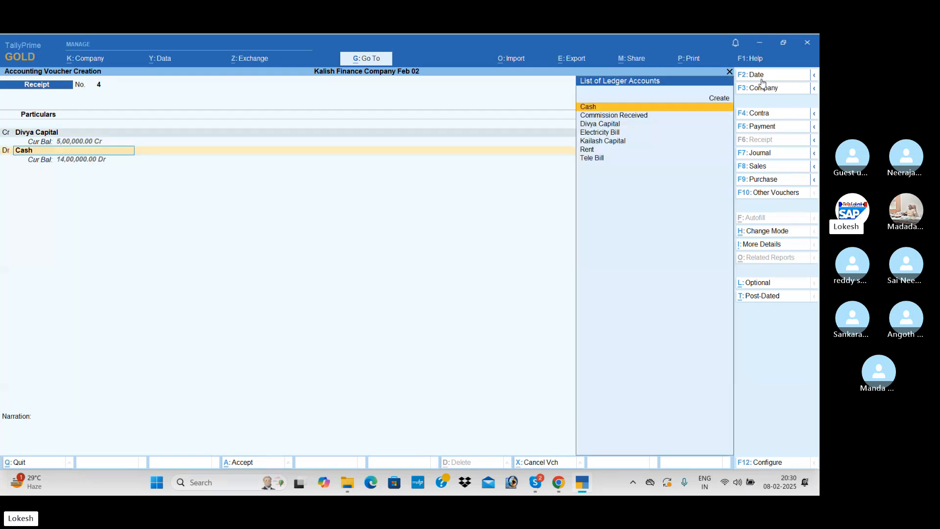
key("Return")
key("Return")
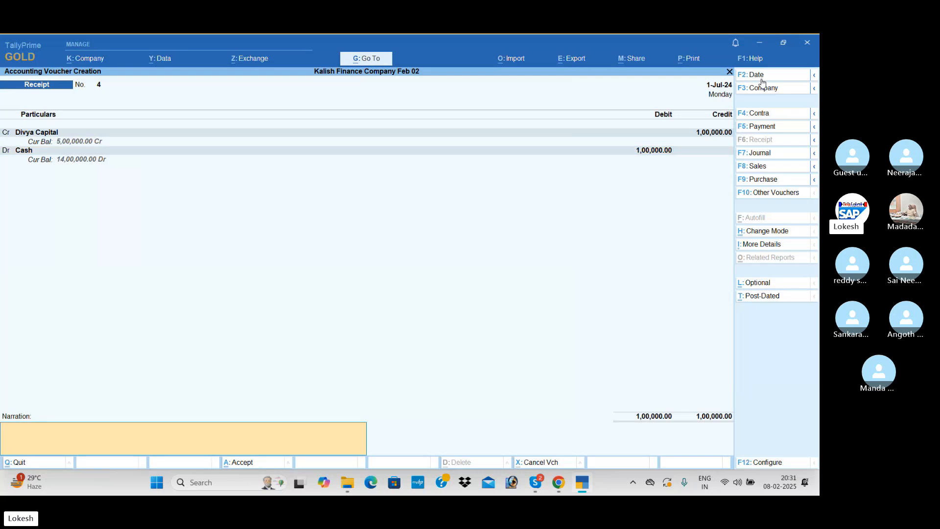
key("Return")
key("Return")
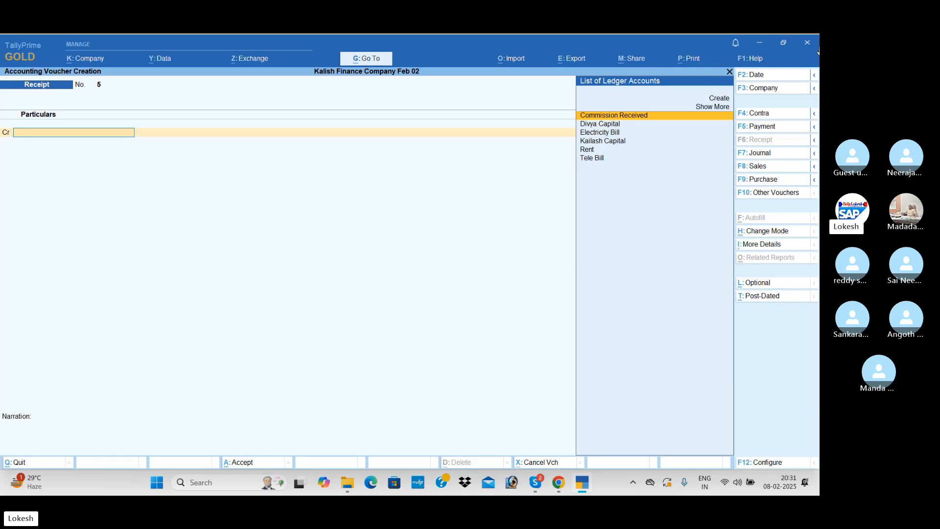
Step: Switch the voucher type to Payment and set the voucher date to 1-Aug-24
left_click(756, 127)
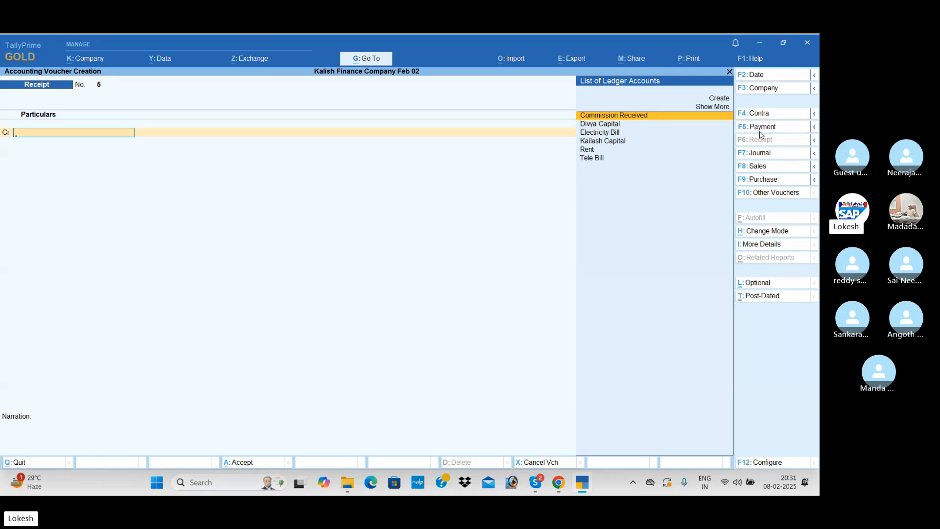
left_click(758, 76)
type("1-6")
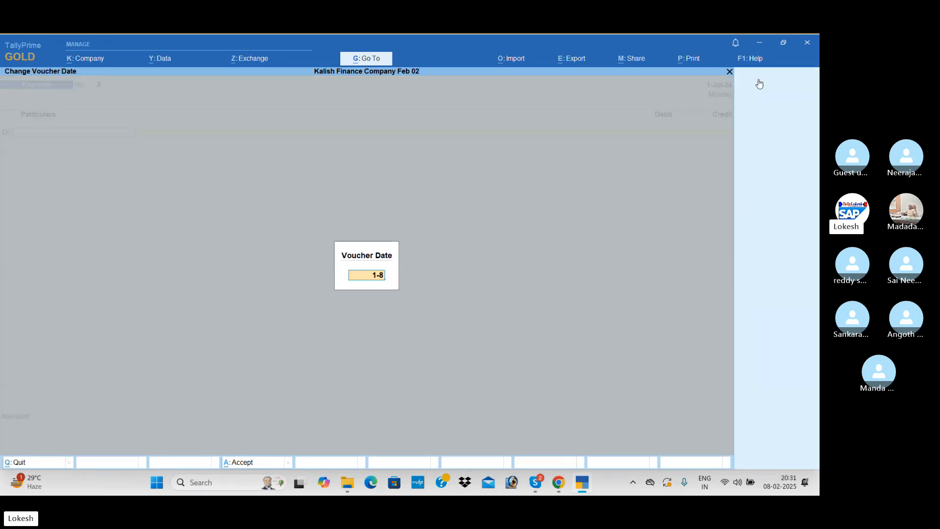
key("Return")
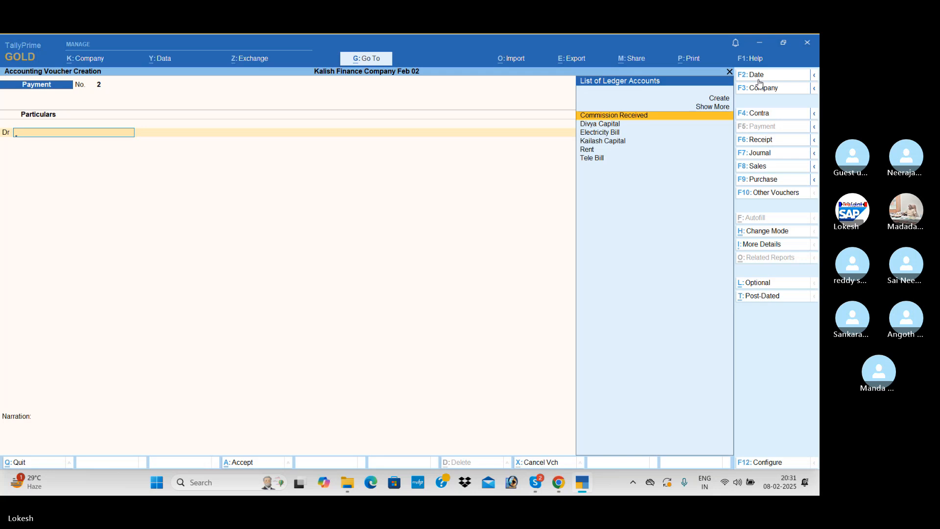
Step: Record and save the payment debiting 1,00,000 to the capital ledger starting with D and crediting Cash, without a narration
key("Down")
key("Return")
type("100")
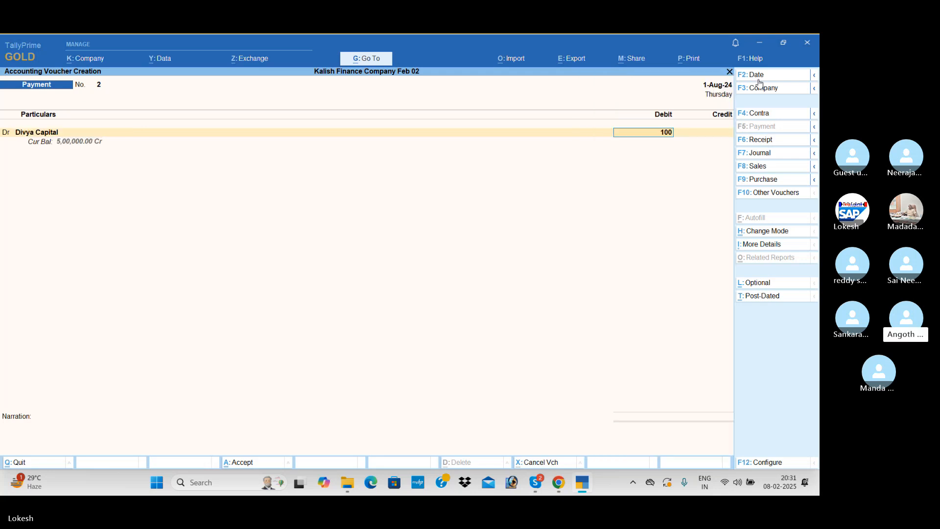
type("000")
key("Return")
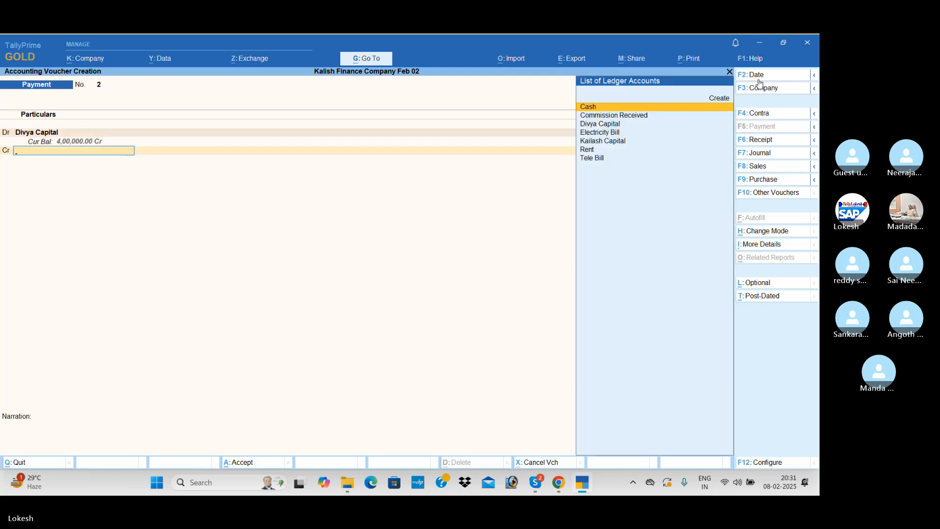
key("Return")
key("Return")
key("Return")
key("Return")
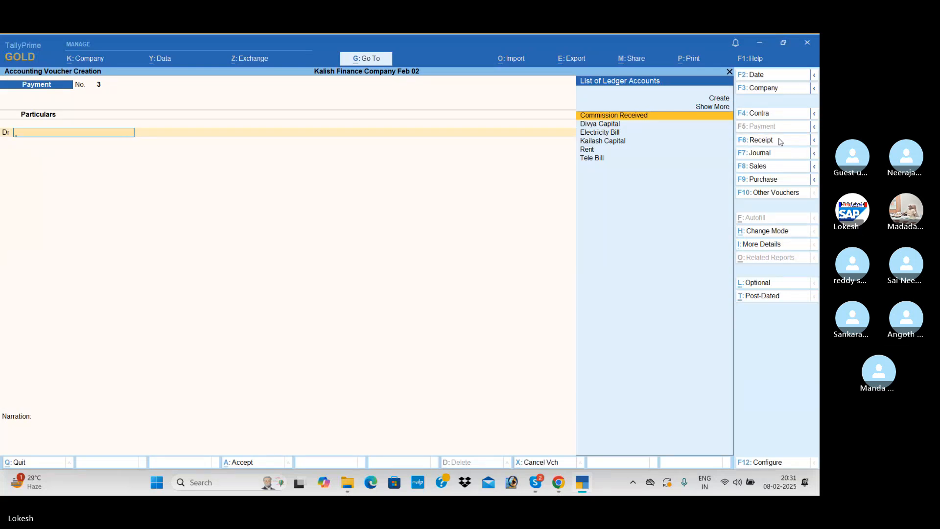
Step: Switch the voucher type to Receipt and set the voucher date to 2-Aug-24
left_click(780, 140)
left_click(758, 76)
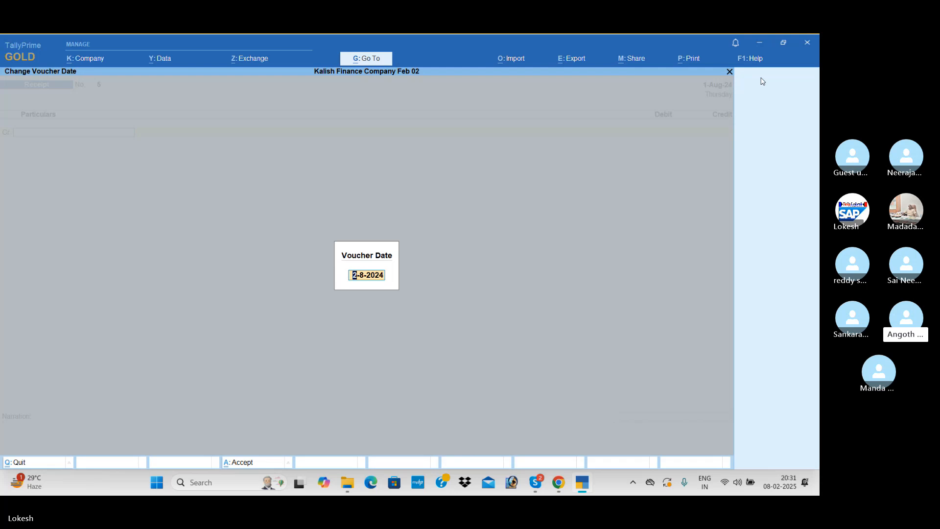
type("2-8")
key("Return")
Step: Record and save the receipt crediting 2,00,000 to the capital ledger starting with K and debiting Cash, without a narration
type("K")
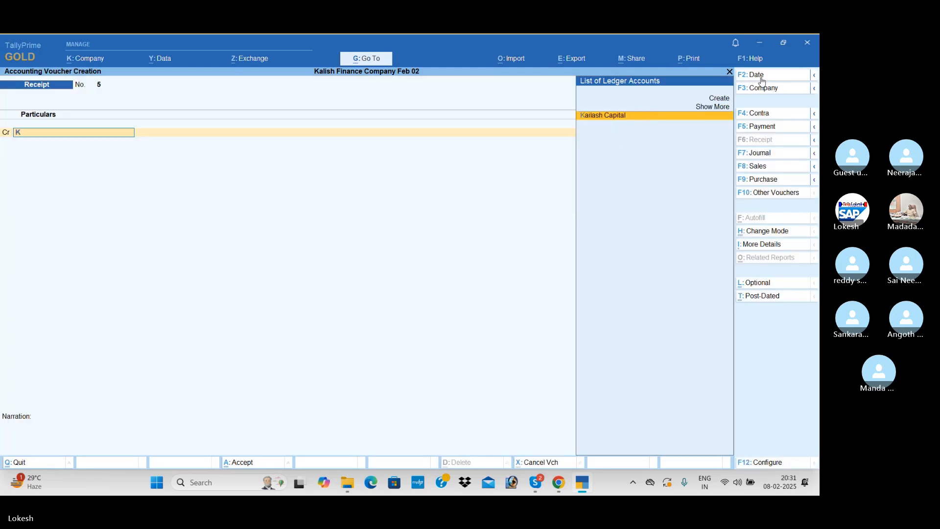
key("Return")
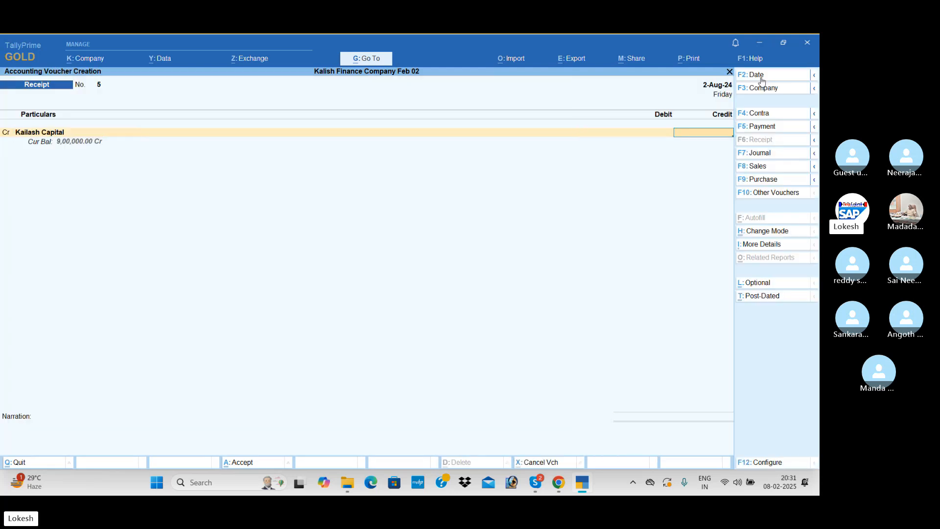
type("200000")
key("Return")
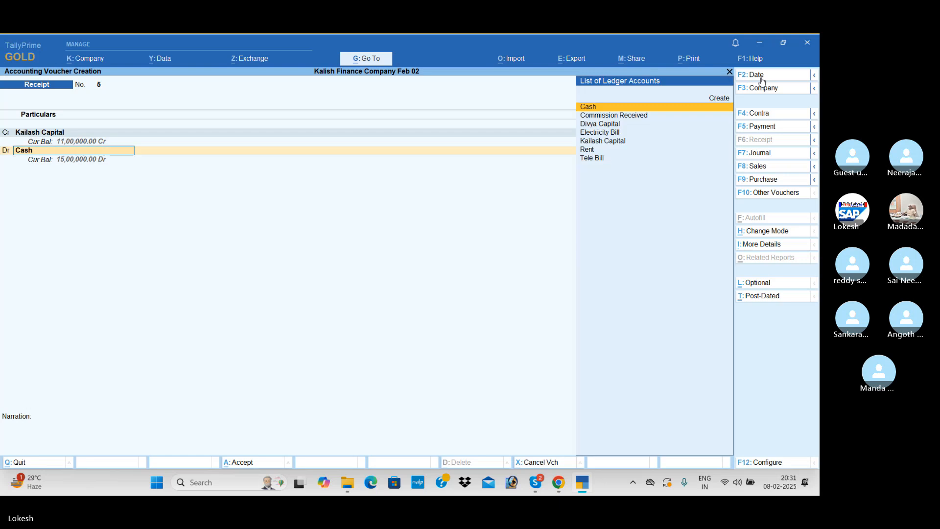
key("Return")
key("Return")
key("Return")
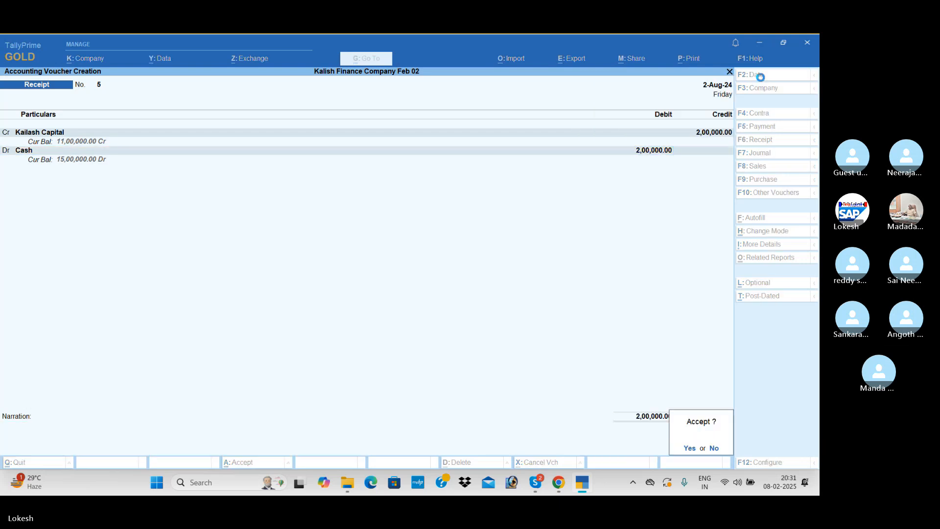
key("Return")
Step: Set the date of the new receipt voucher to 2-Sep-24
left_click(761, 80)
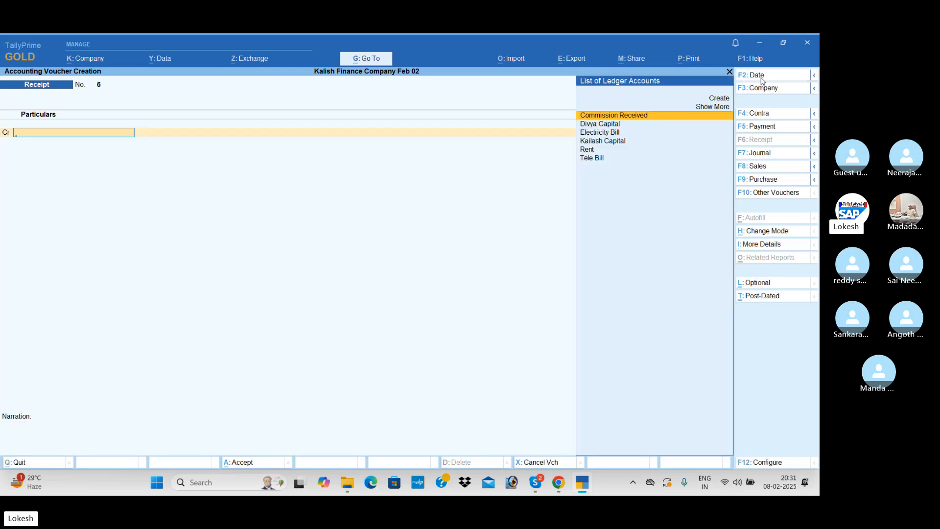
type("2-8")
key("Return")
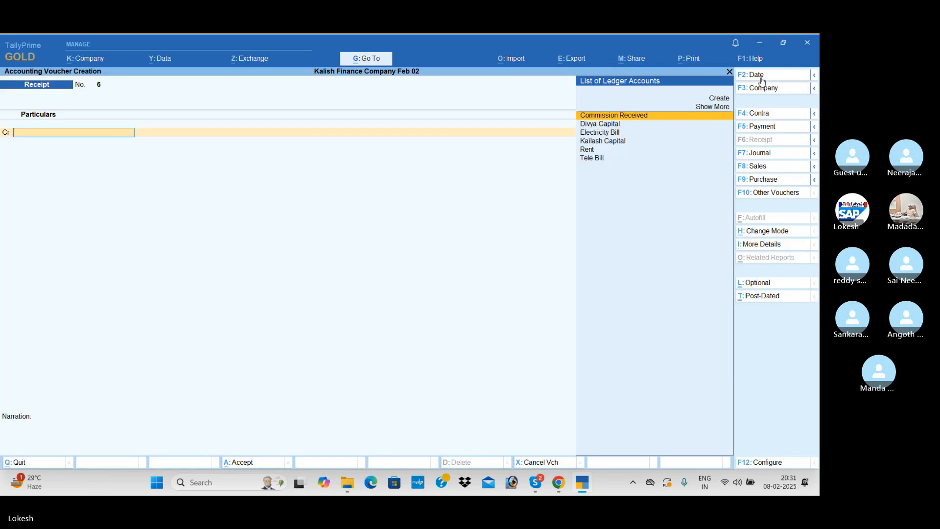
Step: Record and save the receipt crediting 6,00,000 to the capital ledger starting with D and debiting Cash, without a narration
key("Down")
key("Return")
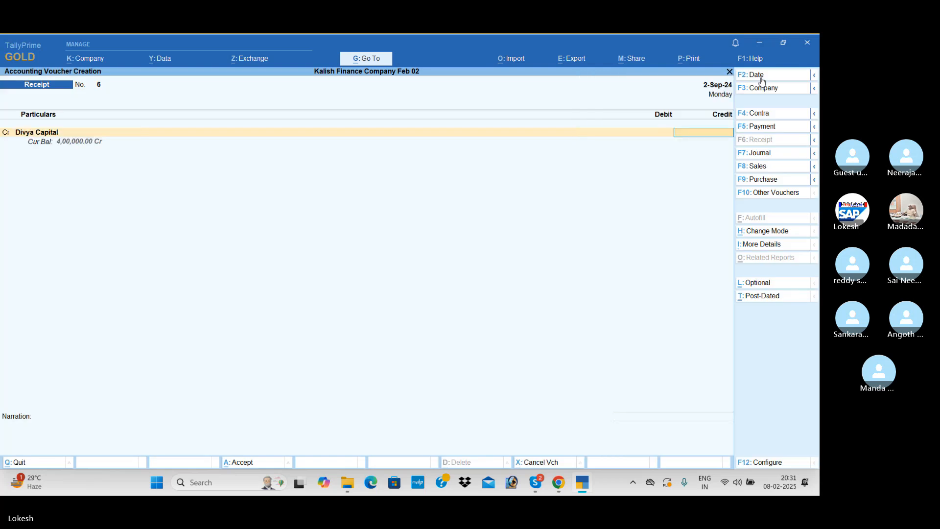
type("6,00,")
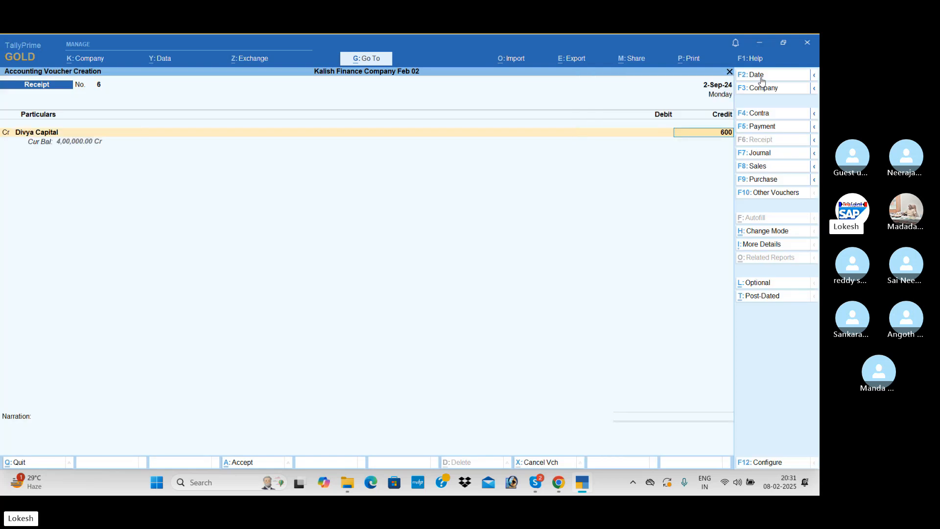
type("000")
key("Return")
key("Return")
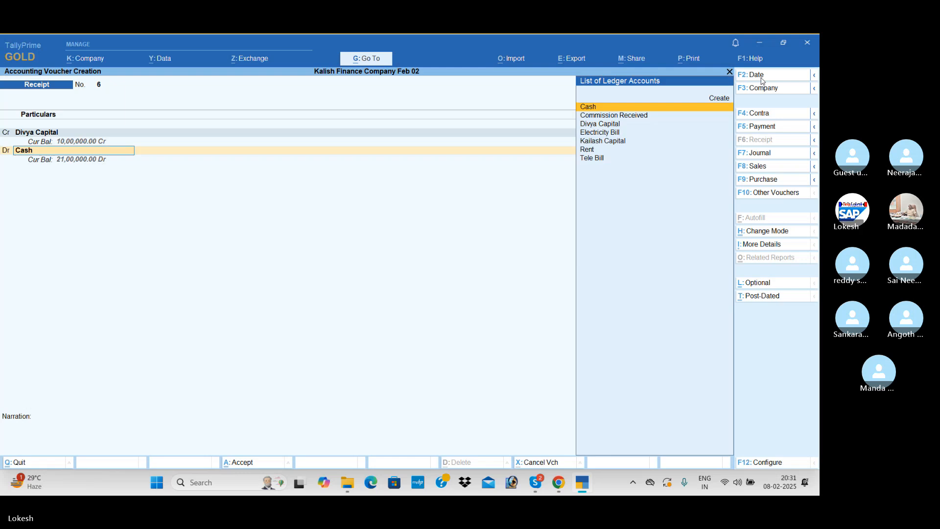
key("Return")
key("Return")
key("Return")
key("Return")
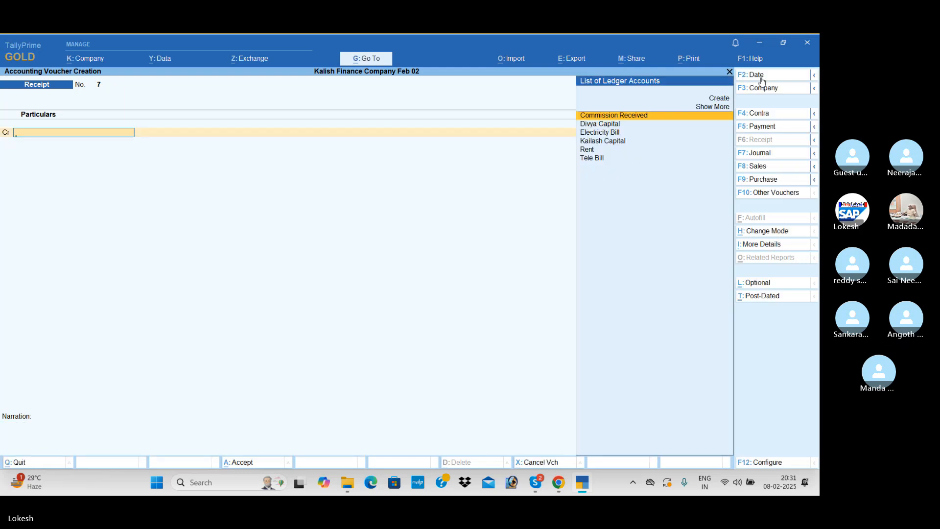
Step: Switch the voucher type to Payment and set the voucher date to 1-Oct-24
left_click(776, 128)
left_click(767, 74)
type("1")
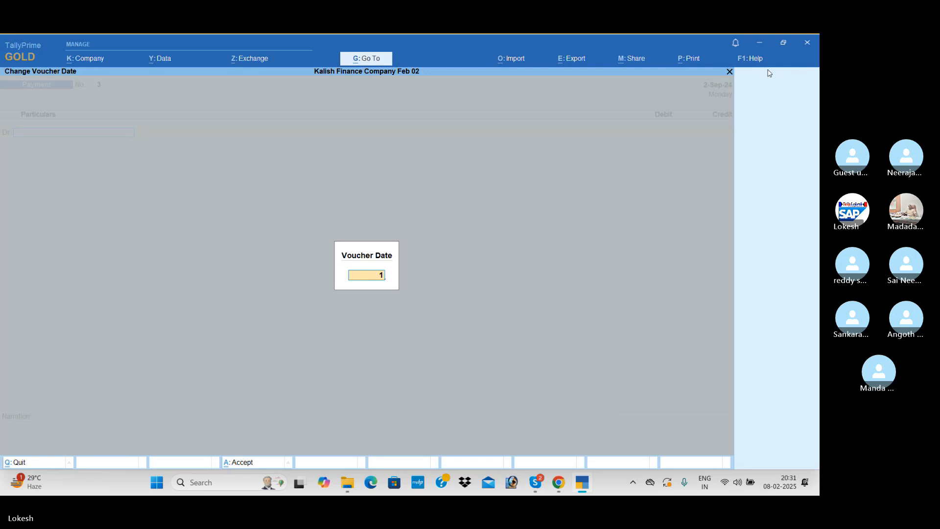
type("-10")
key("Return")
Step: Record and save the payment debiting 3,00,000 to the capital ledger starting with K and crediting Cash, without a narration
type("K")
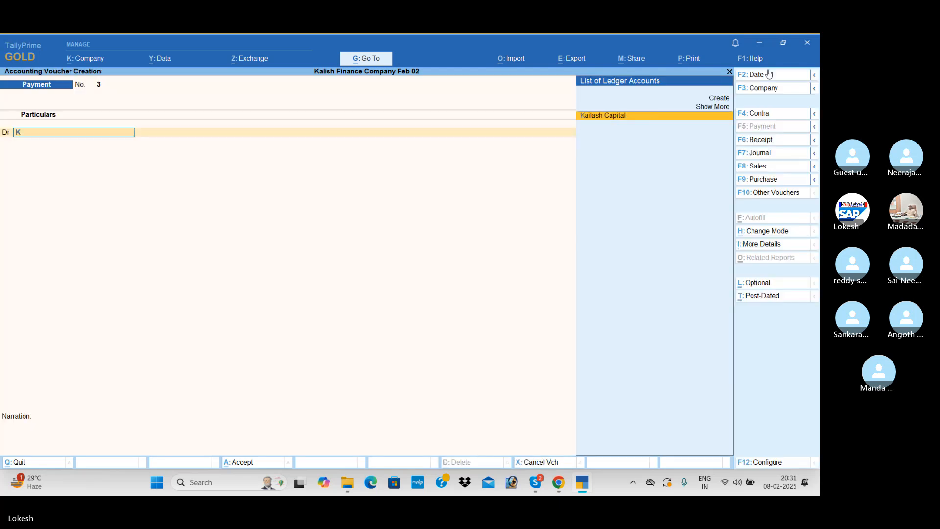
key("Return")
type("3,00,0")
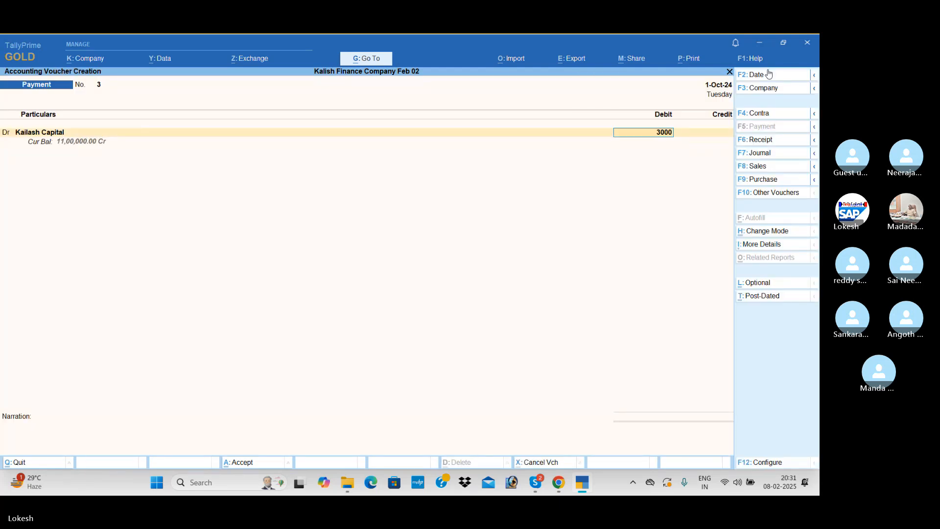
type("00")
key("Return")
key("Return")
key("Return")
key("Return")
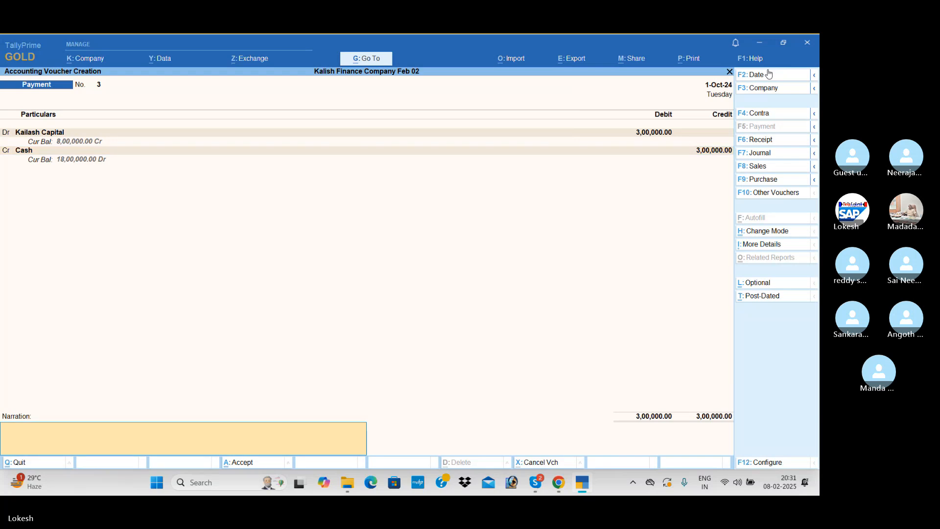
key("Return")
key("Return")
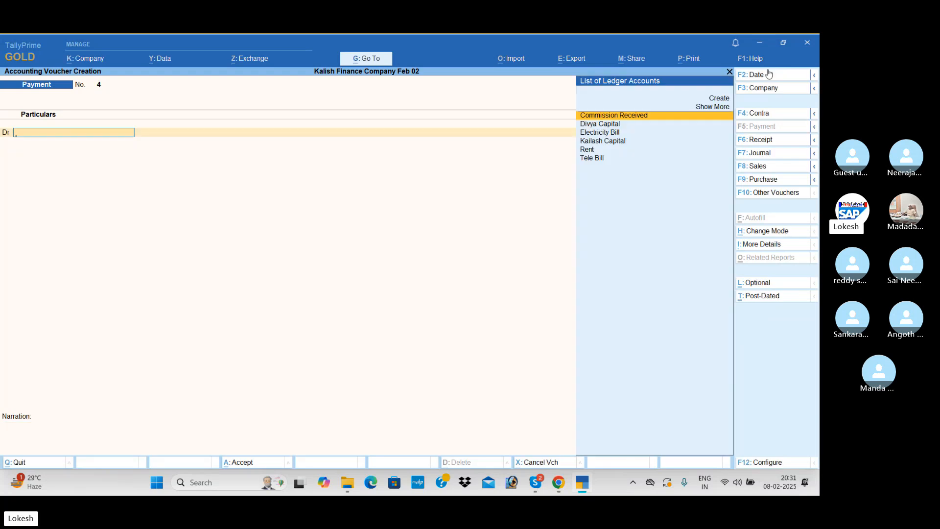
Step: Switch the voucher type to Receipt and set the voucher date to 1-Nov-24
left_click(771, 139)
left_click(766, 77)
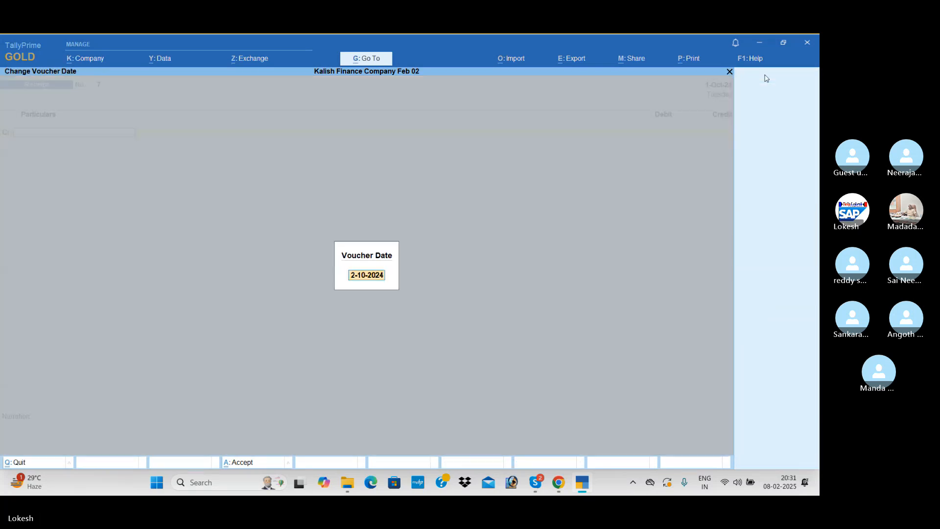
type("1-10")
key("Return")
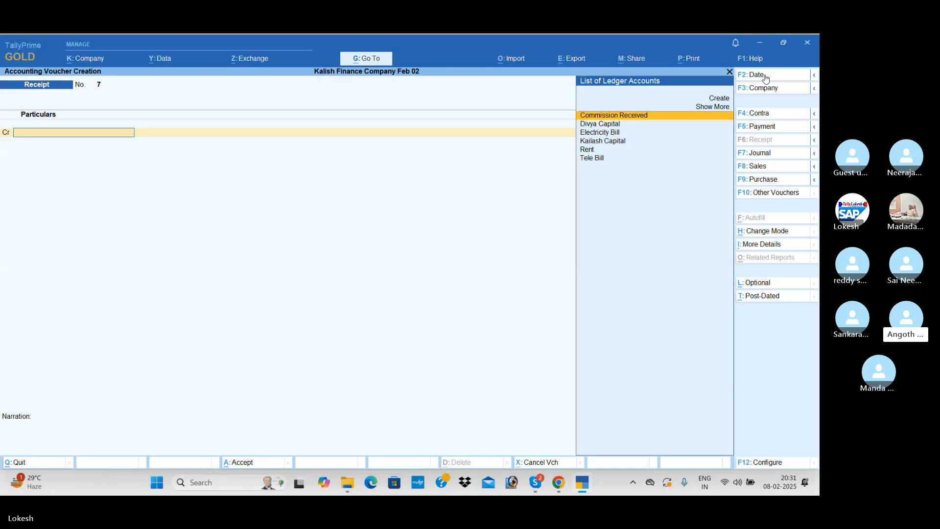
Step: Record and save the receipt crediting 1,00,000 to the capital ledger starting with D and debiting Cash, without a narration
key("Down")
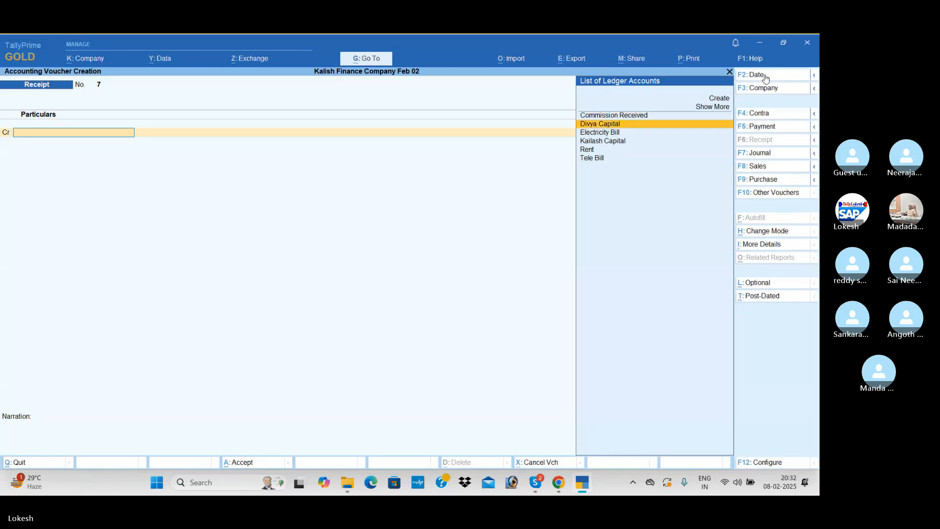
key("Return")
type("100000")
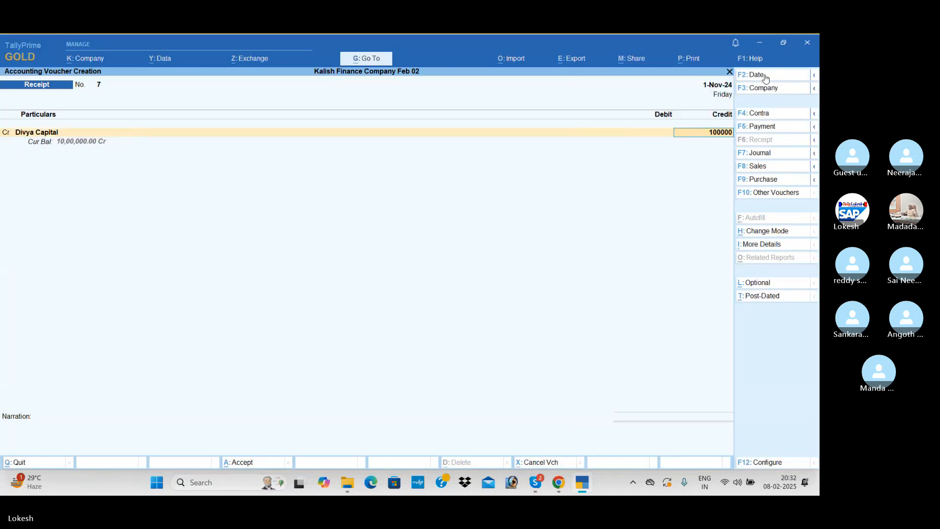
key("Return")
key("Return")
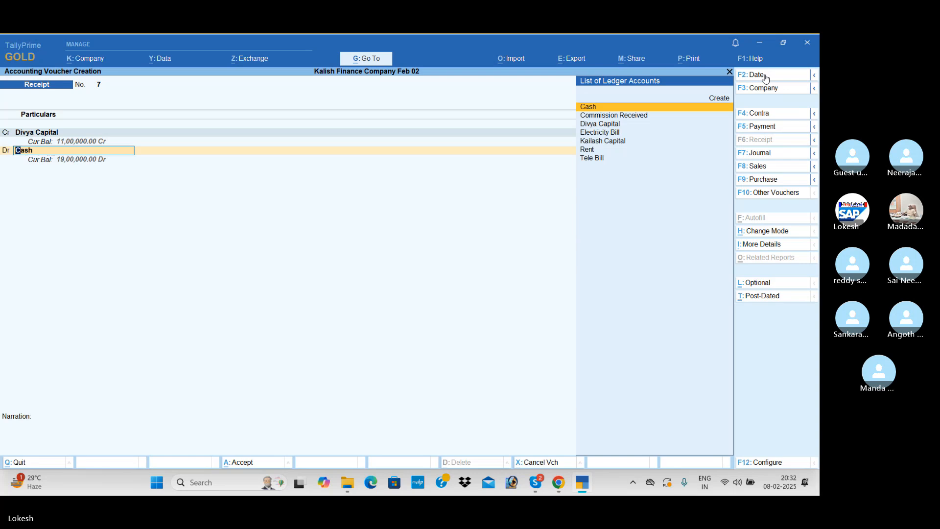
key("Return")
key("Return")
key("Return")
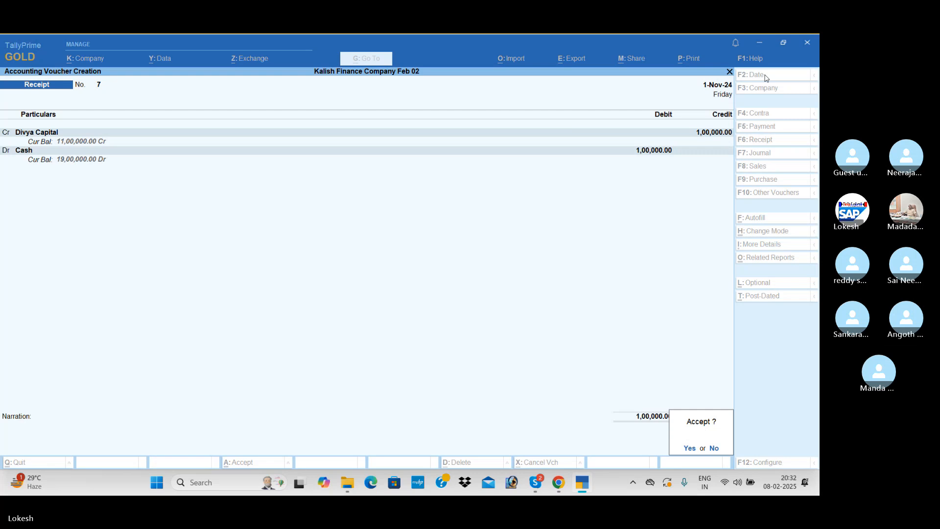
key("Return")
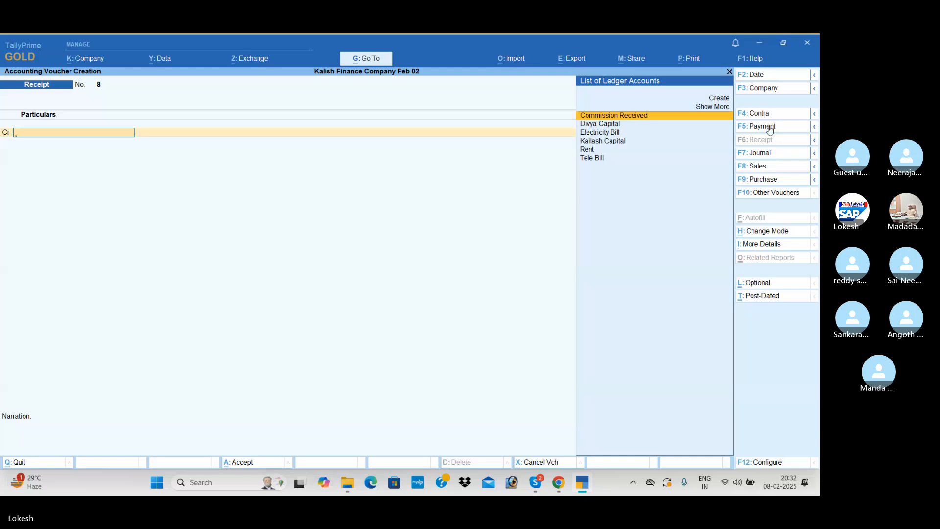
Step: Switch the voucher type to Payment and set the voucher date to 1-Dec-24
left_click(769, 127)
left_click(760, 78)
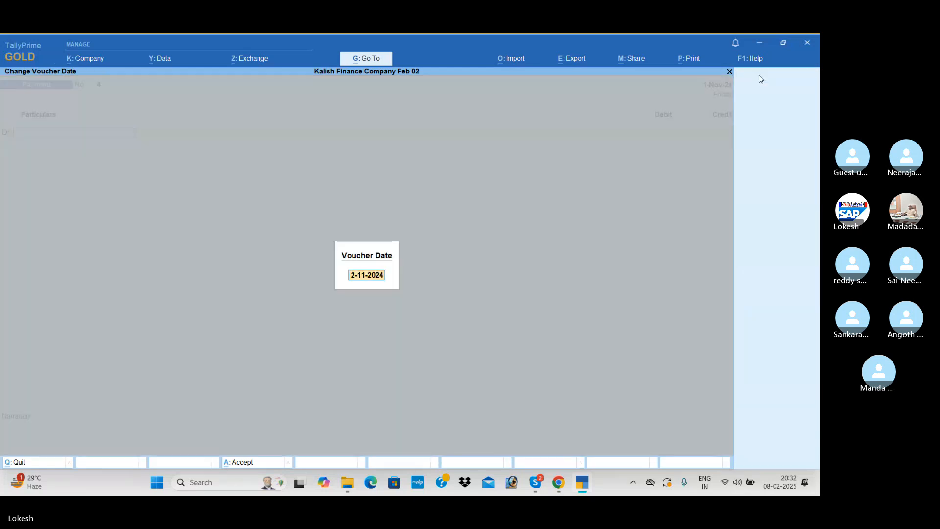
type("1-12")
key("Return")
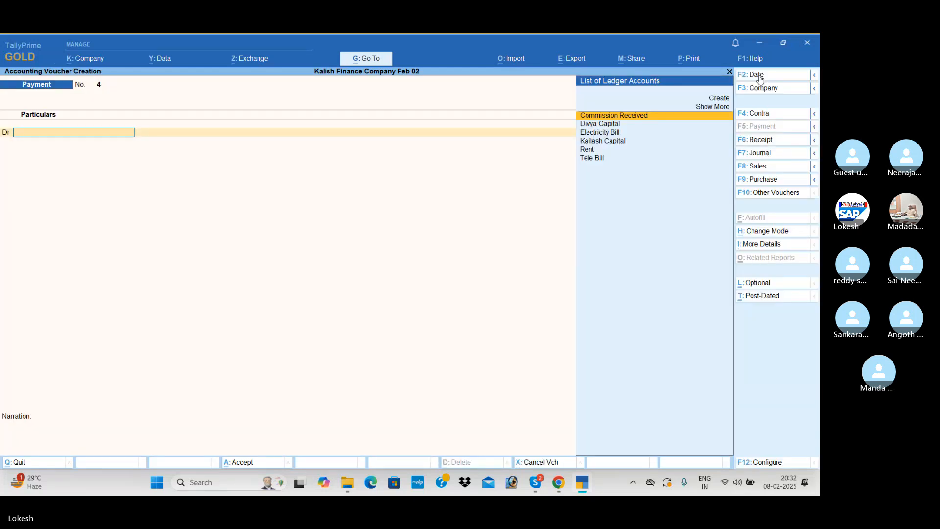
Step: Record and save the payment debiting 2,00,000 to the capital ledger starting with D and crediting Cash, without a narration
key("Down")
key("Return")
type("200000")
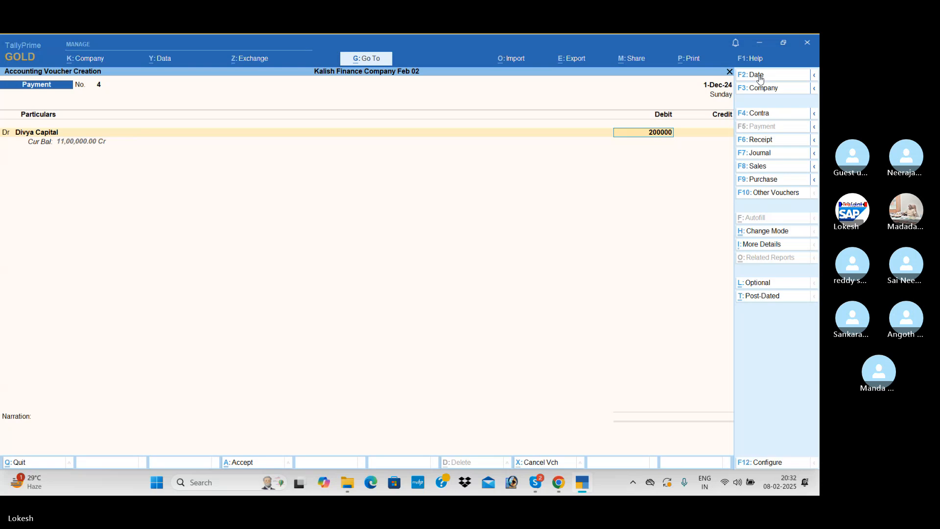
key("Return")
key("Return")
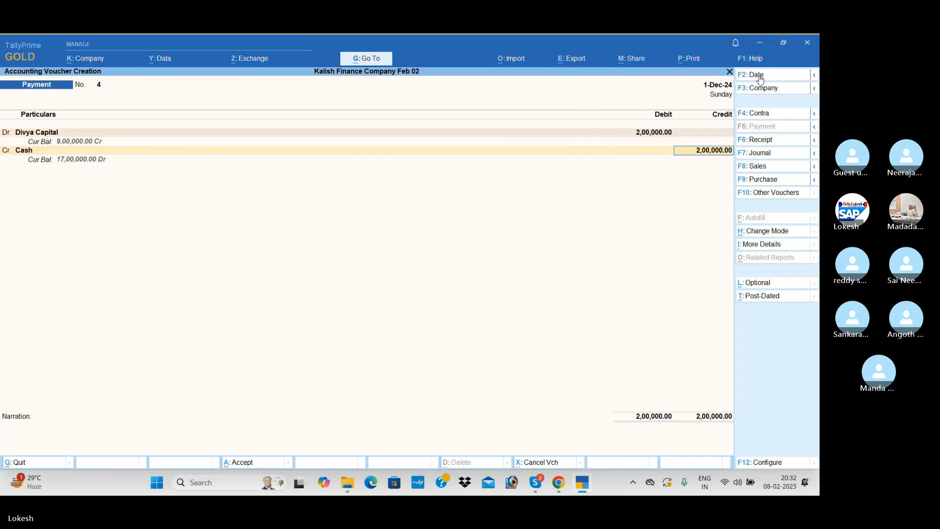
key("Return")
key("Return")
key("Return")
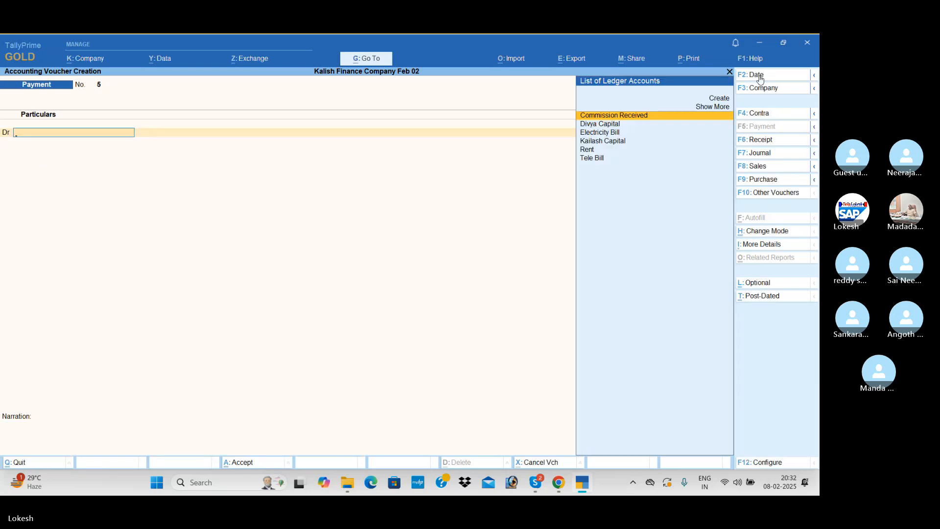
Step: Set the date of the new payment voucher to 31-Mar-25
left_click(756, 75)
type("31-")
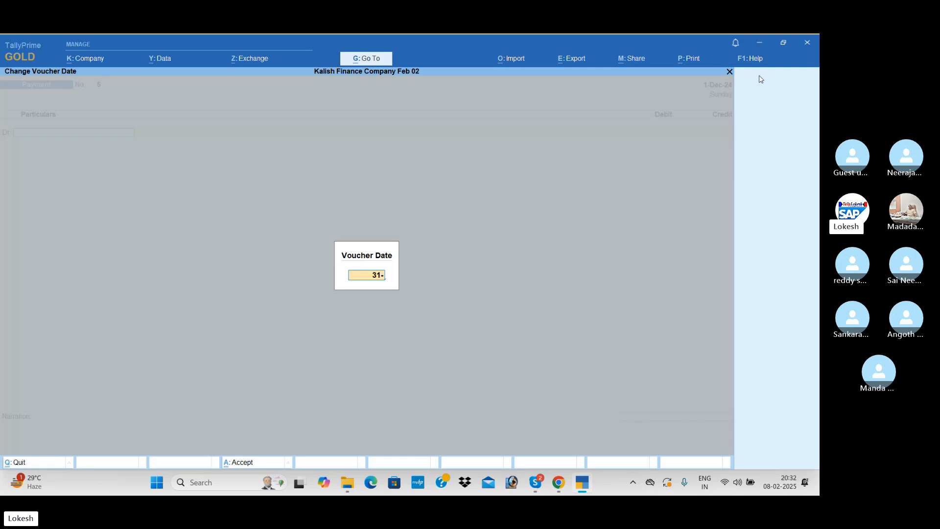
key("Return")
Step: Record and save the payment debiting 1,00,000 to the capital ledger starting with D and crediting Cash, without a narration
type("D")
key("Return")
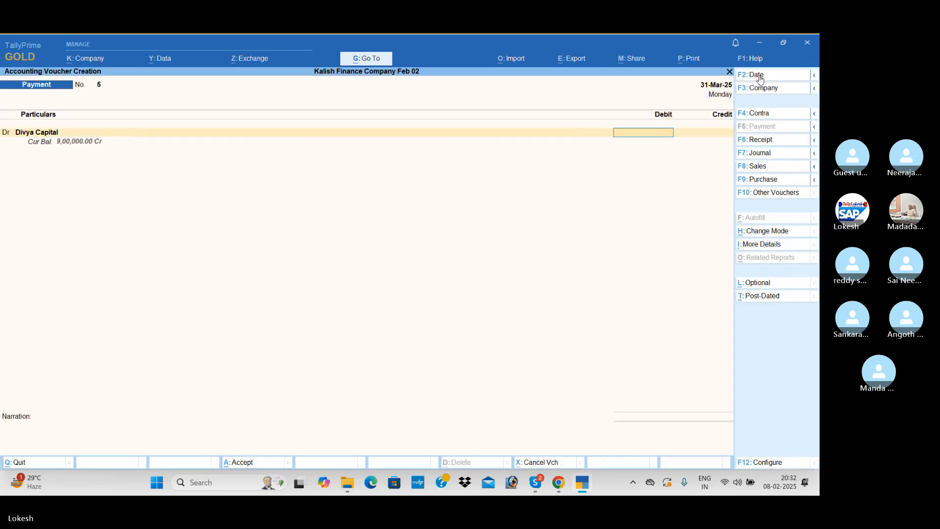
type("100000")
key("Return")
key("Return")
key("Return")
key("Return")
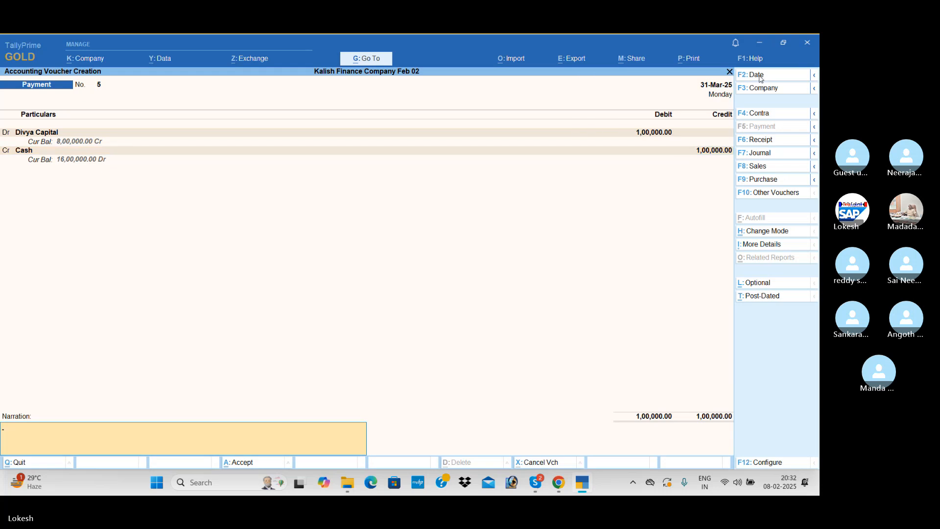
key("Return")
key("Return")
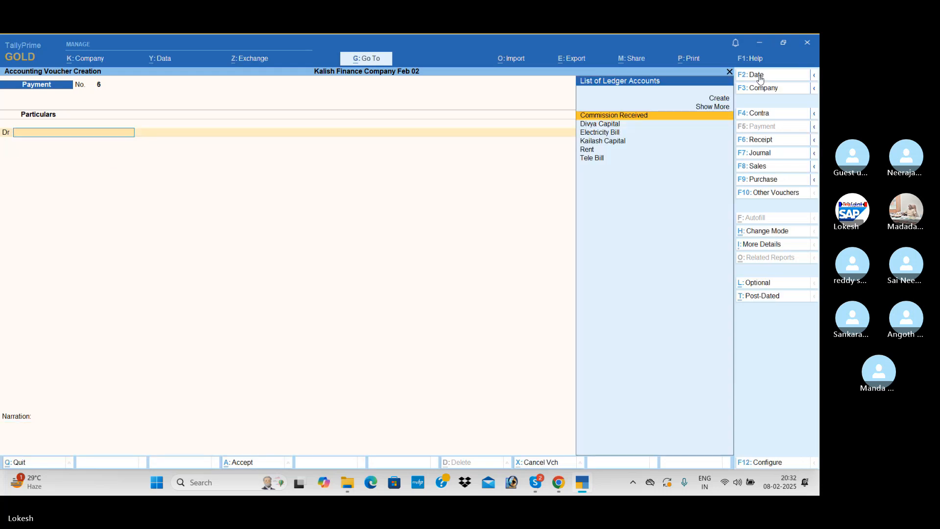
Step: Date the next payment voucher 1-Jan-25 and debit Rent with 25,000
left_click(778, 74)
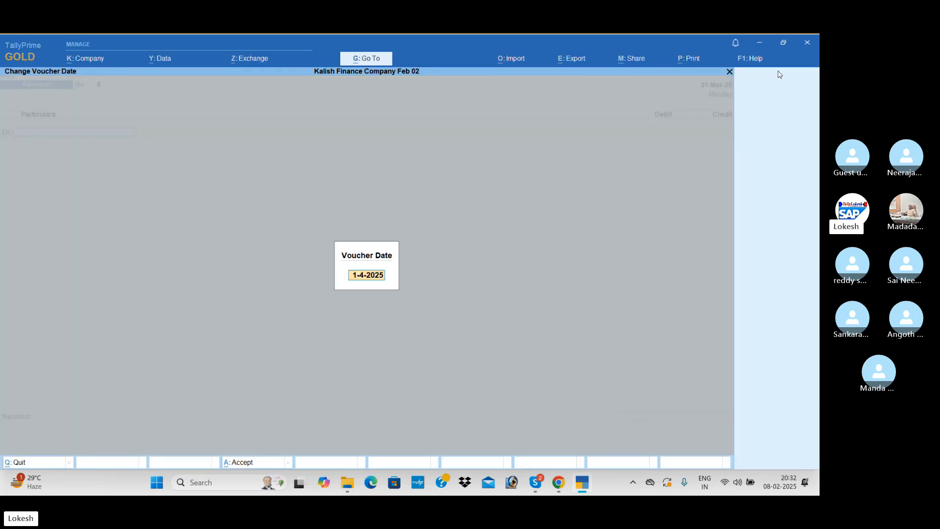
type("1-11")
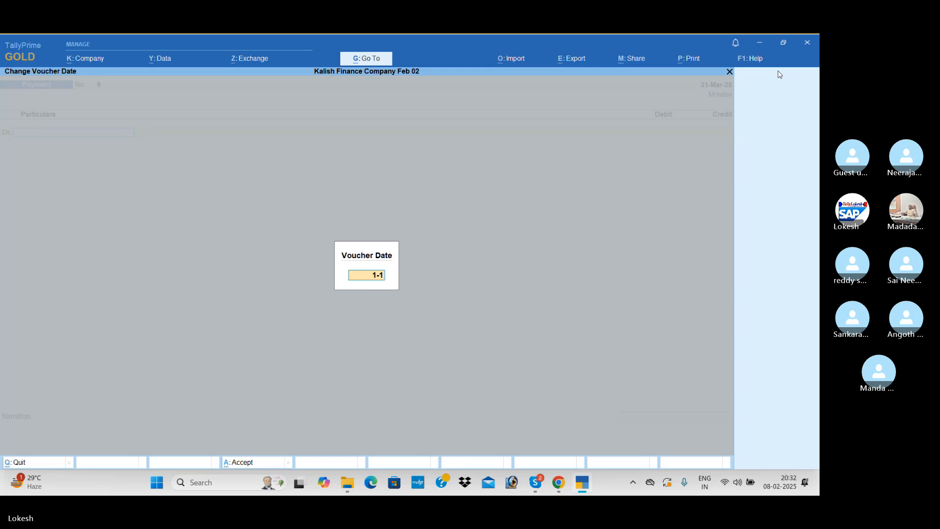
key("Return")
type("Re")
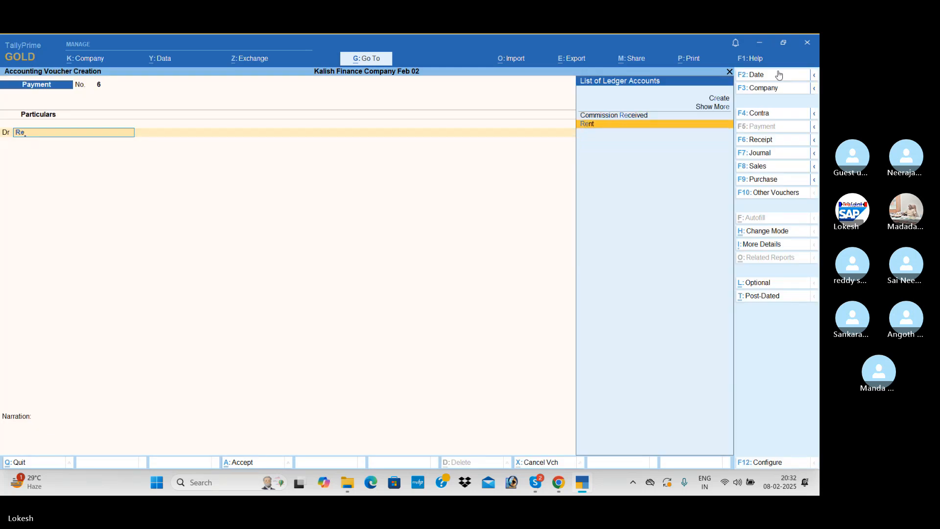
key("Return")
type("25000")
key("Return")
Step: Add debit lines of 8,000 for Electricity Bill and 5,000 for Tele Bill to the payment
type("d")
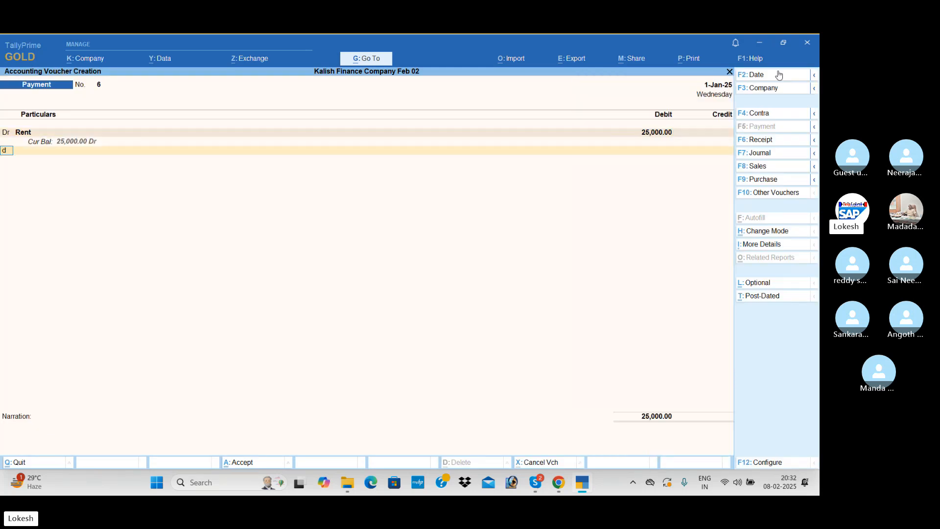
key("Return")
type("el")
key("Return")
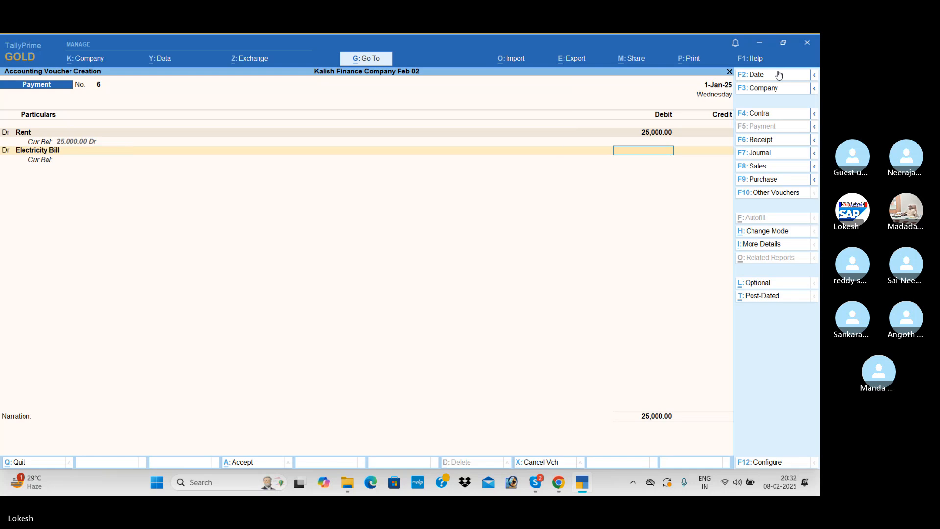
type("8,000")
key("Return")
type("d")
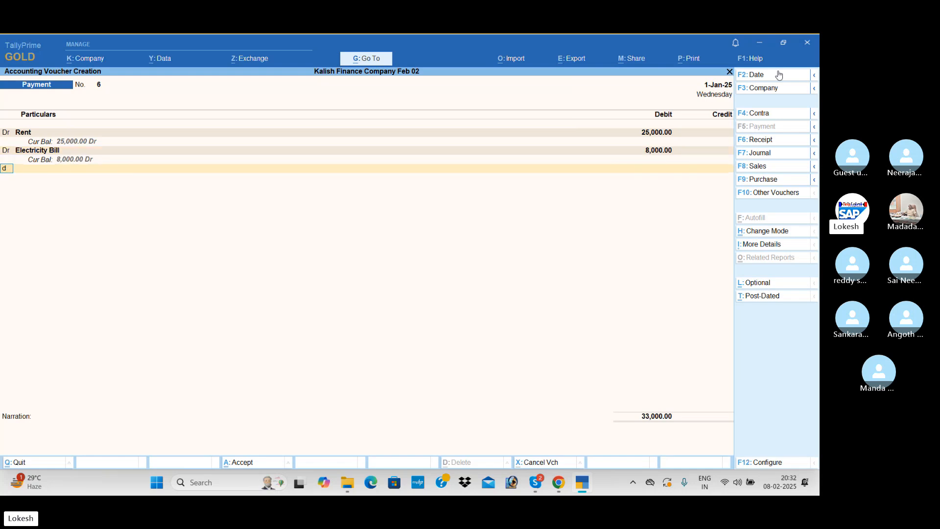
key("Return")
type("te")
key("Return")
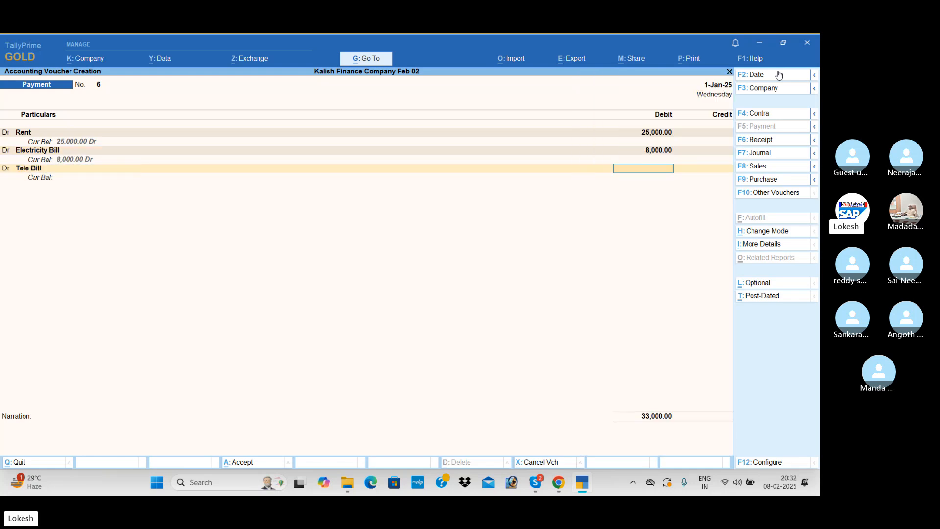
type("5,000")
key("Return")
Step: Credit the full expense amount of 38,000 to Cash and save the payment without a narration
key("Return")
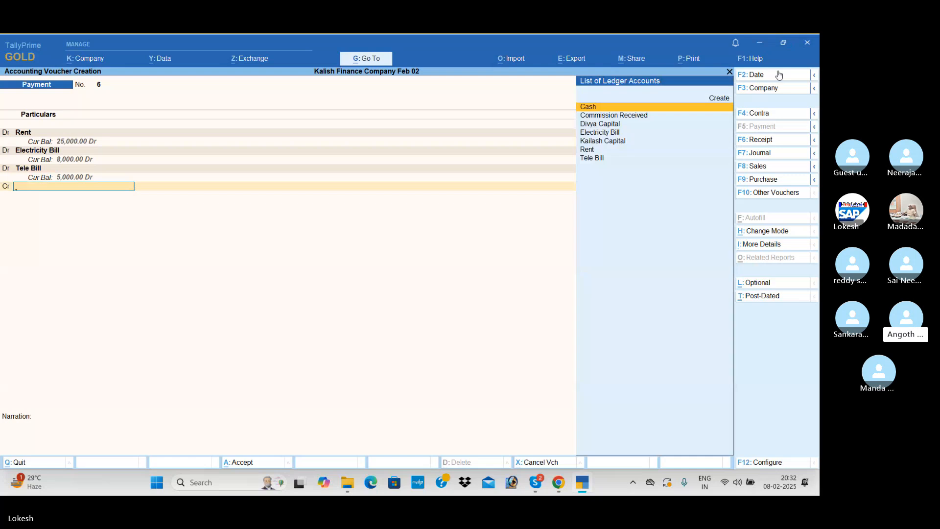
key("Return")
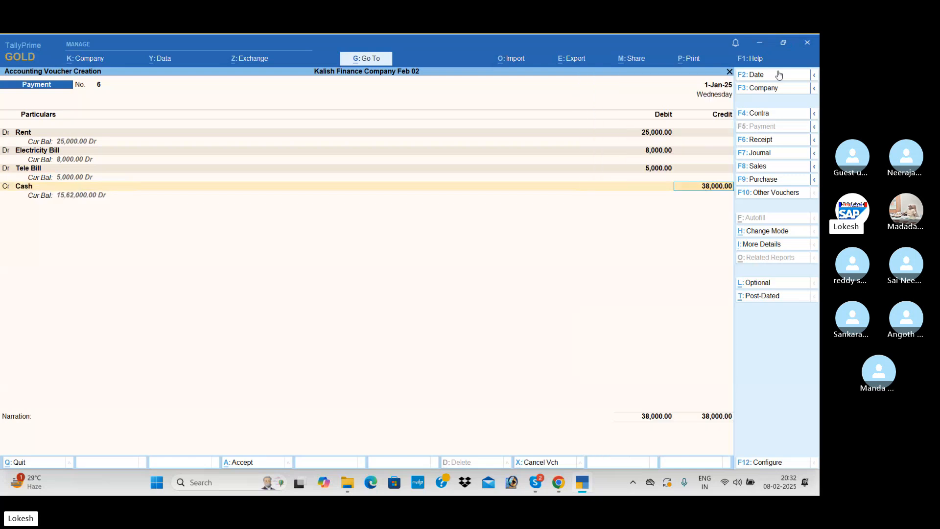
key("Return")
key("Return")
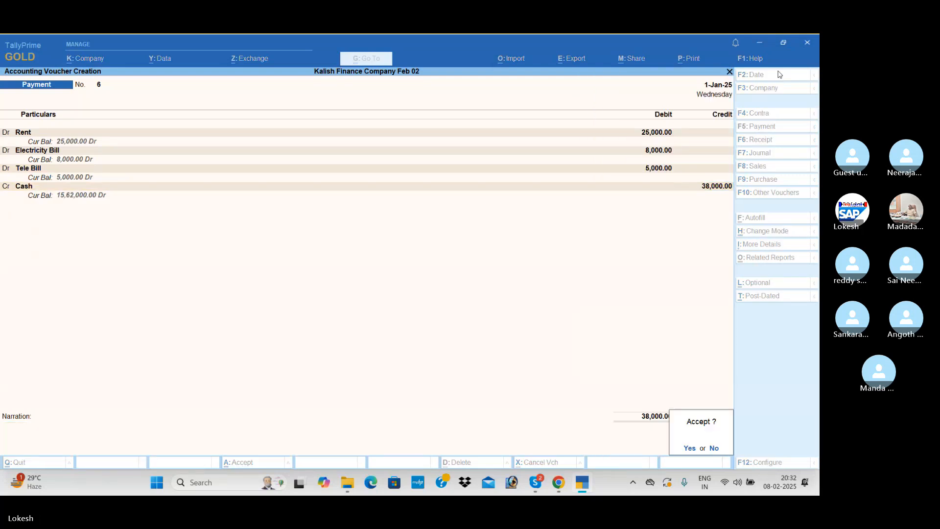
key("Return")
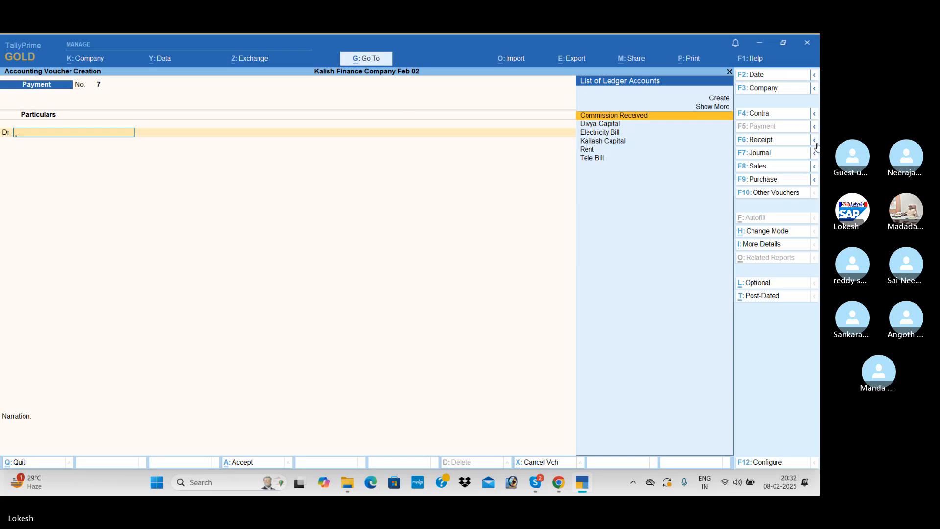
Step: Switch the voucher type to Receipt and set the voucher date to 1-Feb-25
left_click(781, 140)
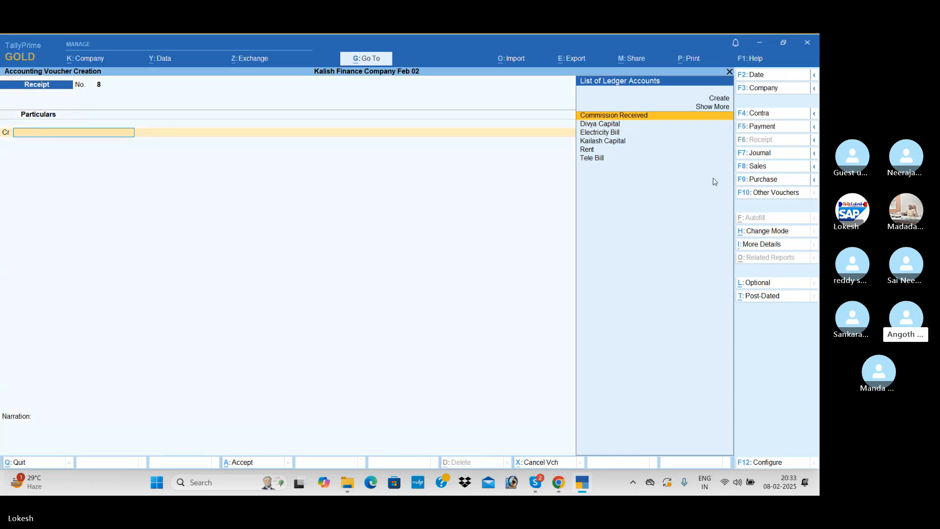
left_click(762, 78)
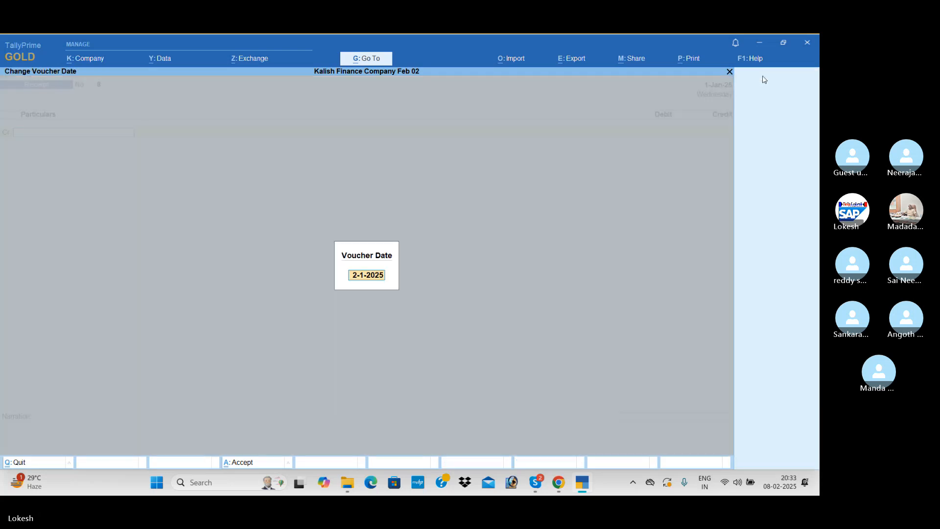
type("1-2")
key("Return")
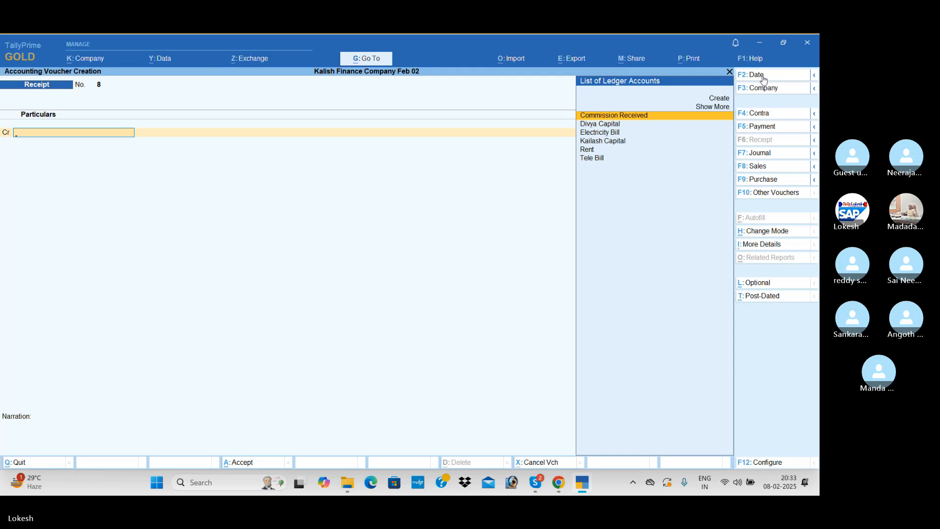
Step: Record and save the receipt crediting 45,000 to Commission Received and debiting Cash, without a narration
type("co")
key("Return")
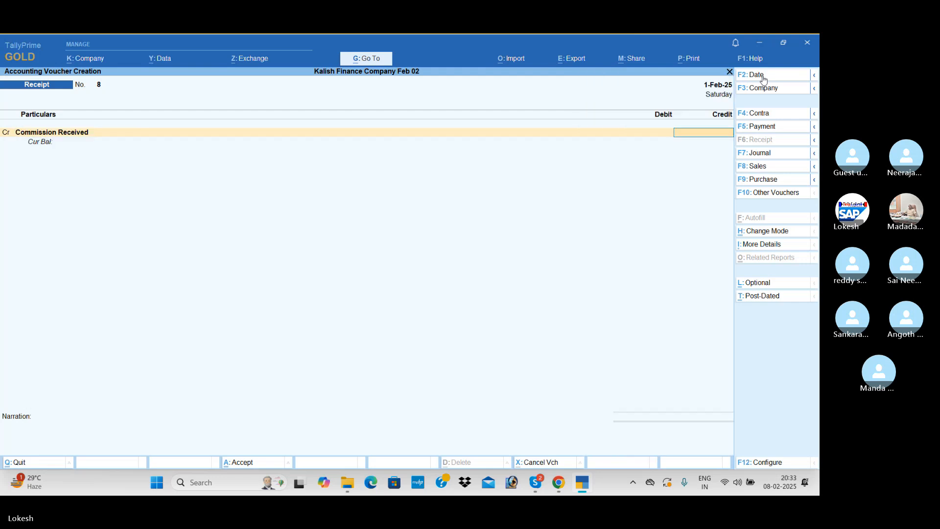
type("45000")
key("Return")
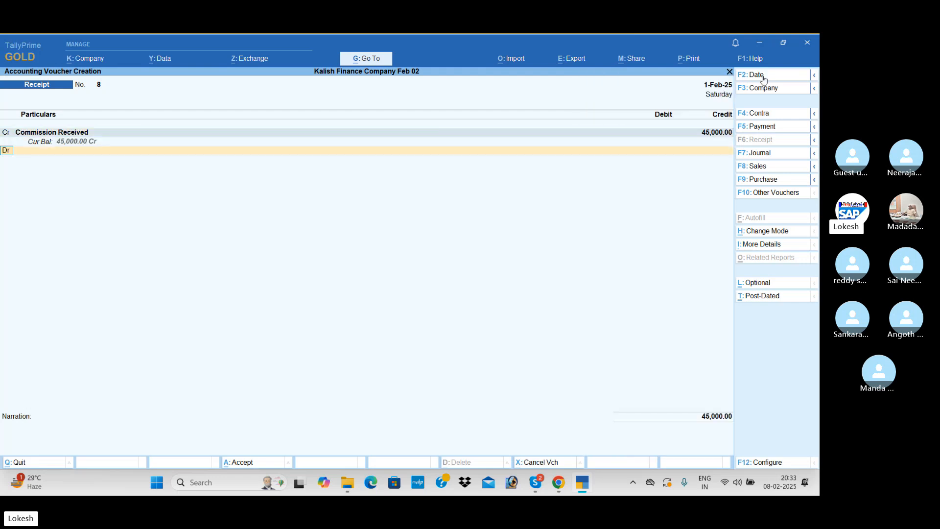
key("Return")
key("Return")
key("Return")
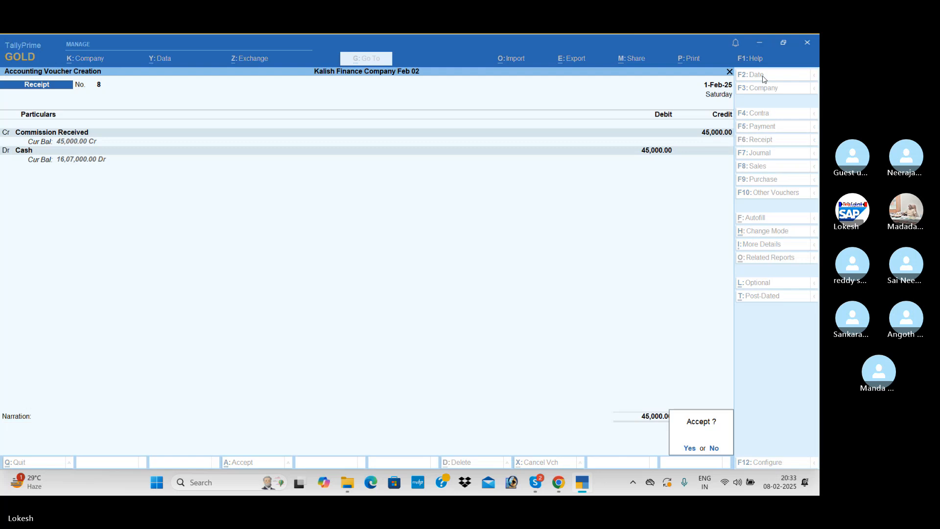
key("Return")
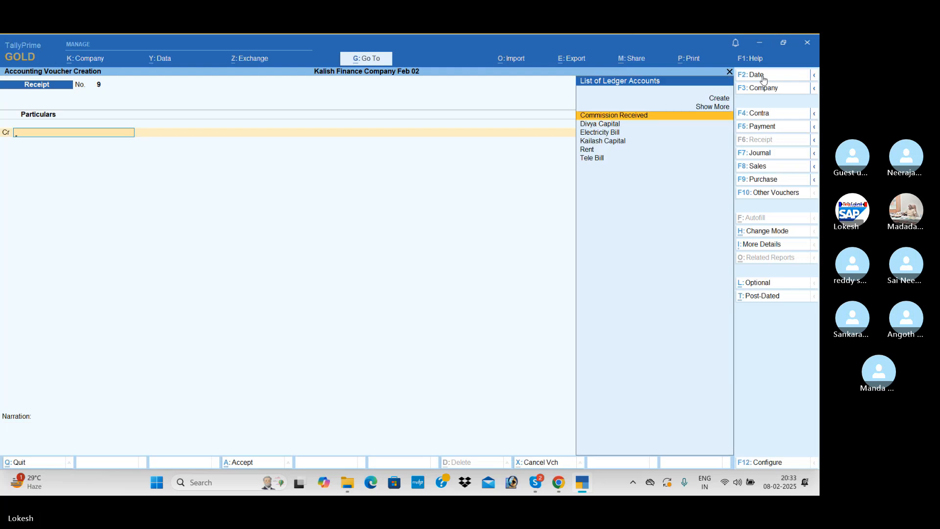
Step: Leave voucher entry and review the Day Book entries for the full period 1-Apr-24 to 31-Mar-25
key("Escape")
key("Return")
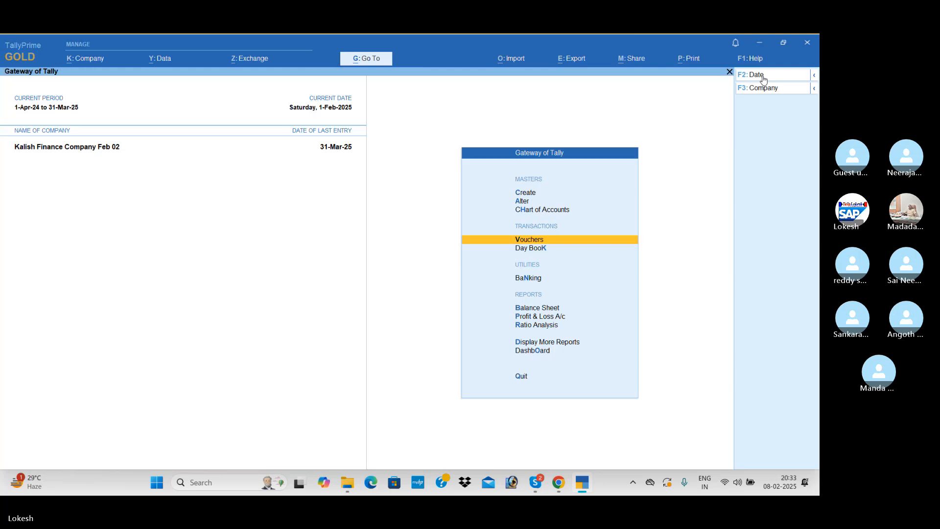
key("Down")
key("Return")
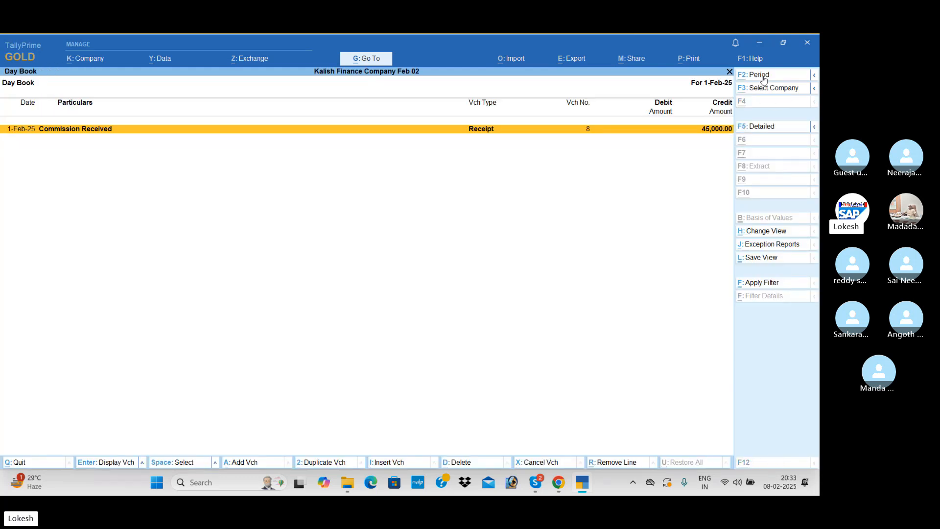
key("alt+F2")
key("BackSpace")
key("Return")
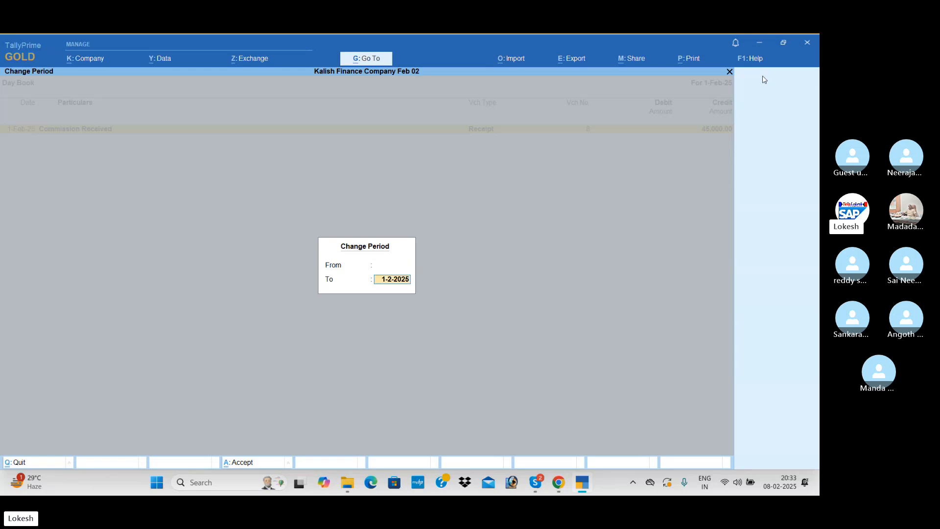
key("BackSpace")
key("Return")
key("Down")
key("Down")
key("Down")
key("Down")
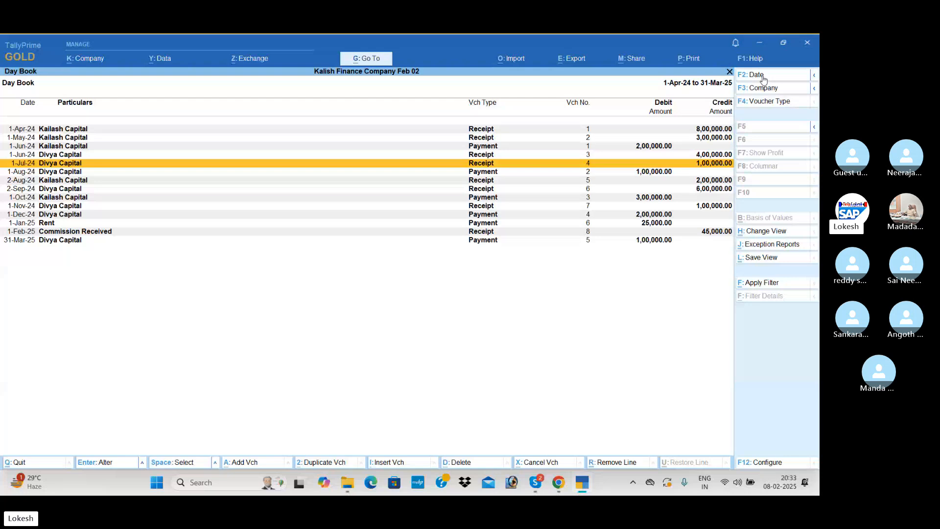
Step: Open the Profit & Loss A/c in detailed view and examine the indirect expenses, commission income and nett profit
key("Escape")
key("Down")
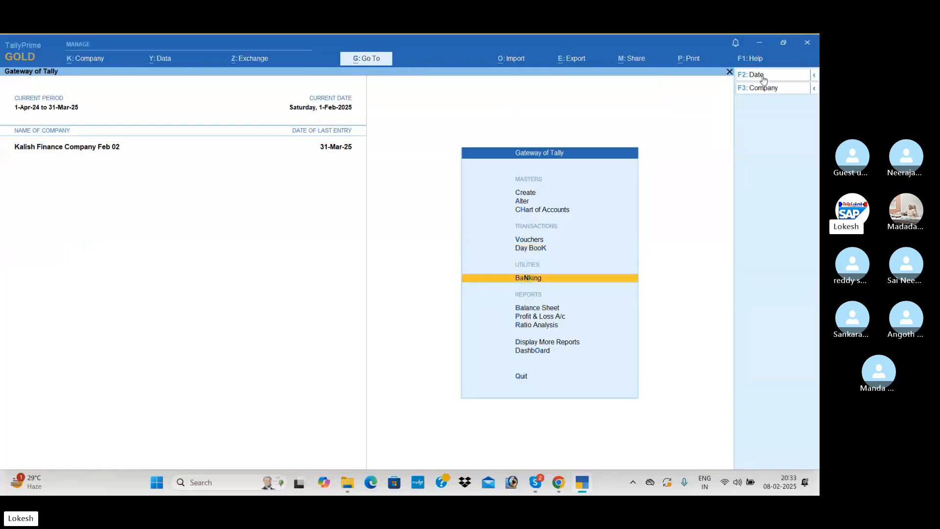
key("Down")
key("Down")
key("Return")
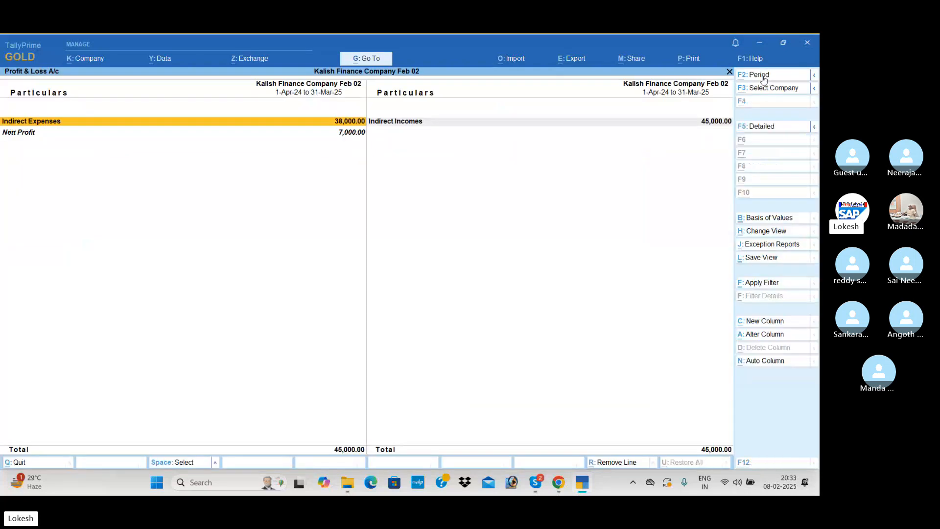
key("alt+F5")
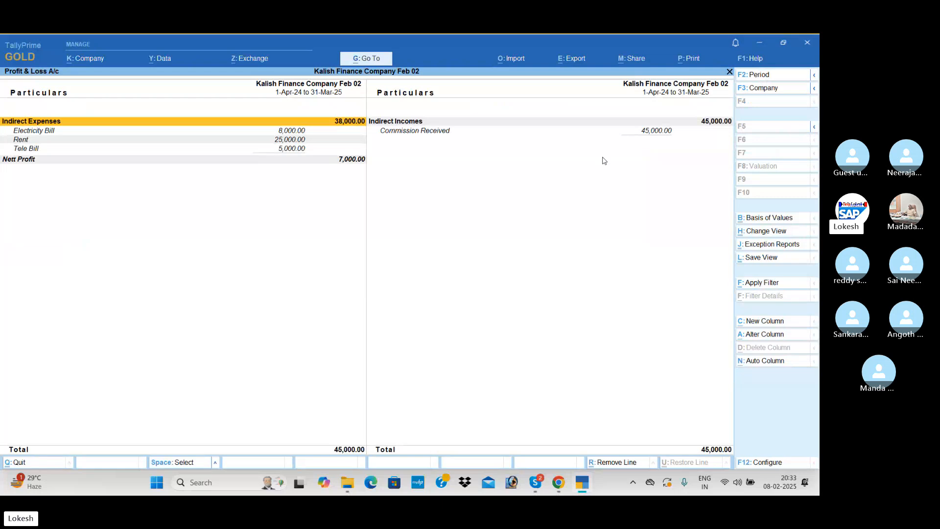
left_click(417, 131)
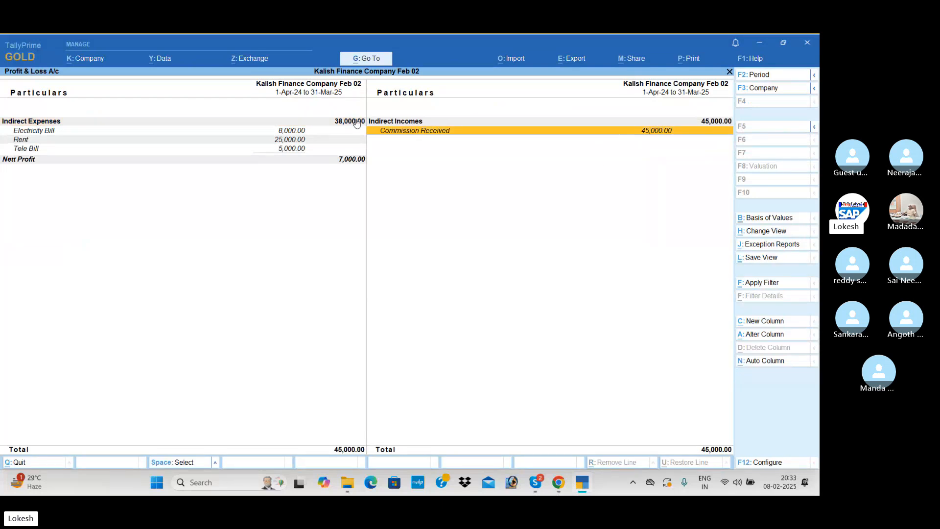
left_click(355, 123)
left_click(359, 162)
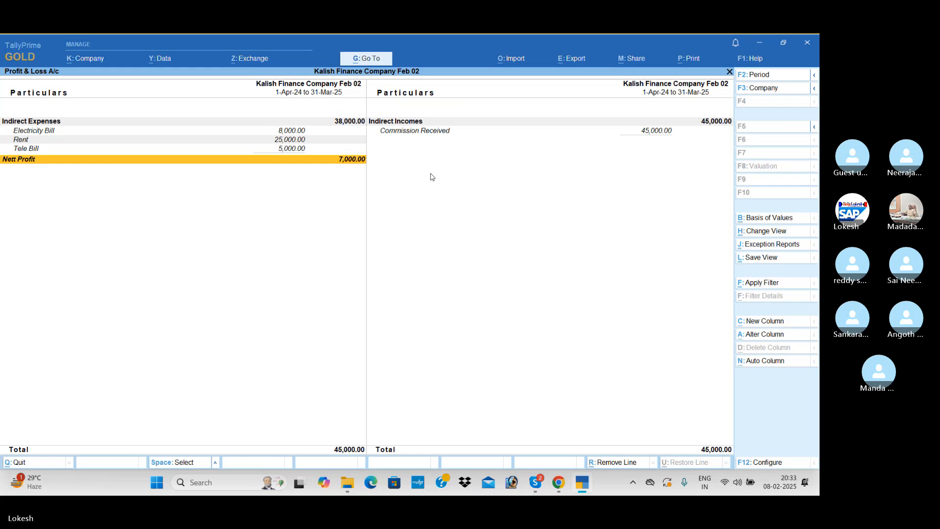
Step: Close the Profit & Loss A/c, view the company Dashboard and return to the Gateway of Tally
key("Escape")
key("Down")
key("Down")
key("Down")
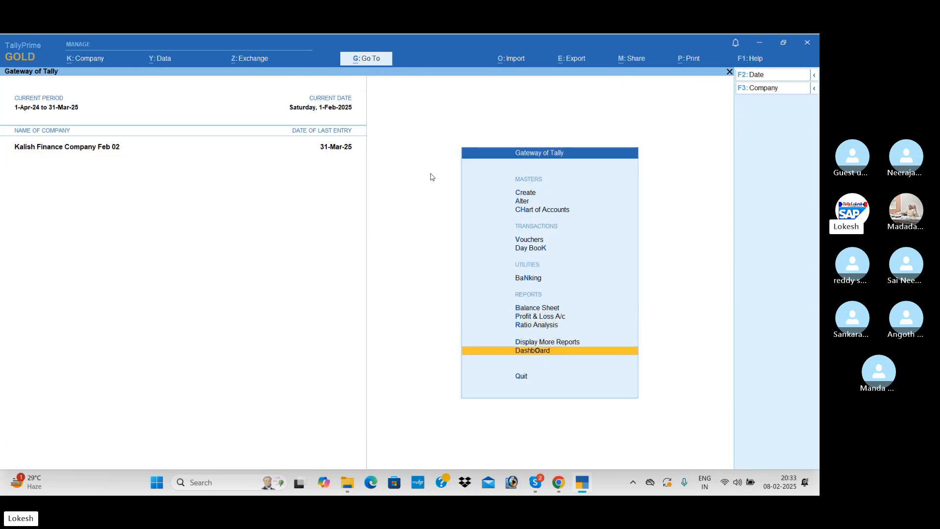
key("Return")
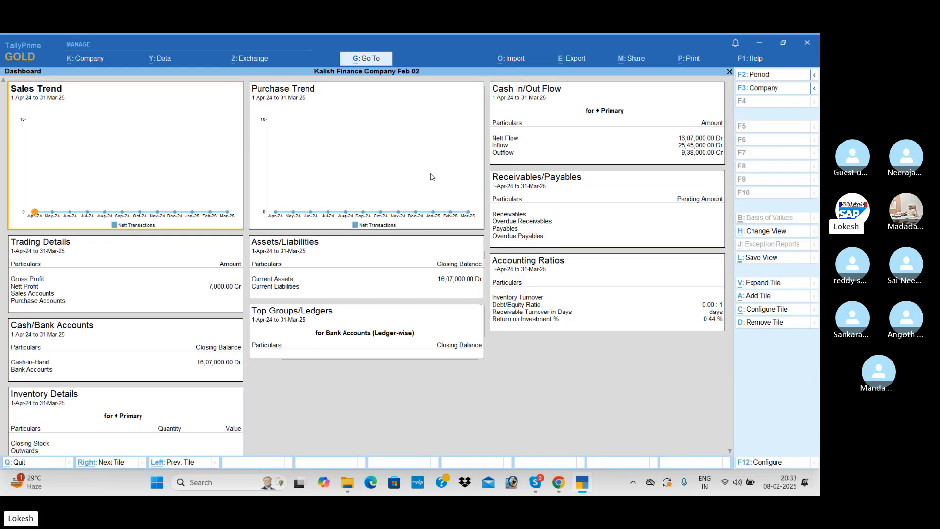
key("Escape")
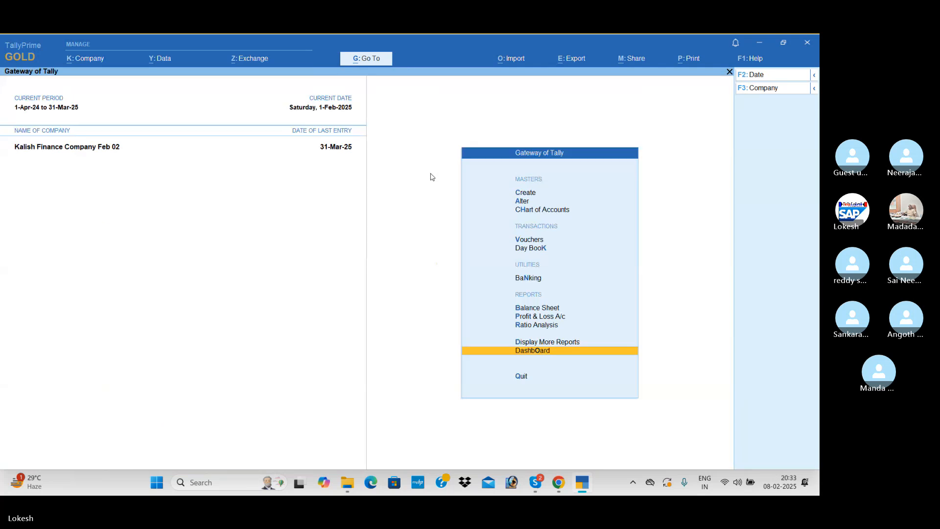
Step: Open the Trial Balance for 1-Apr-24 to 31-Mar-25 and examine the closing balances by group and ledger
key("Up")
key("Return")
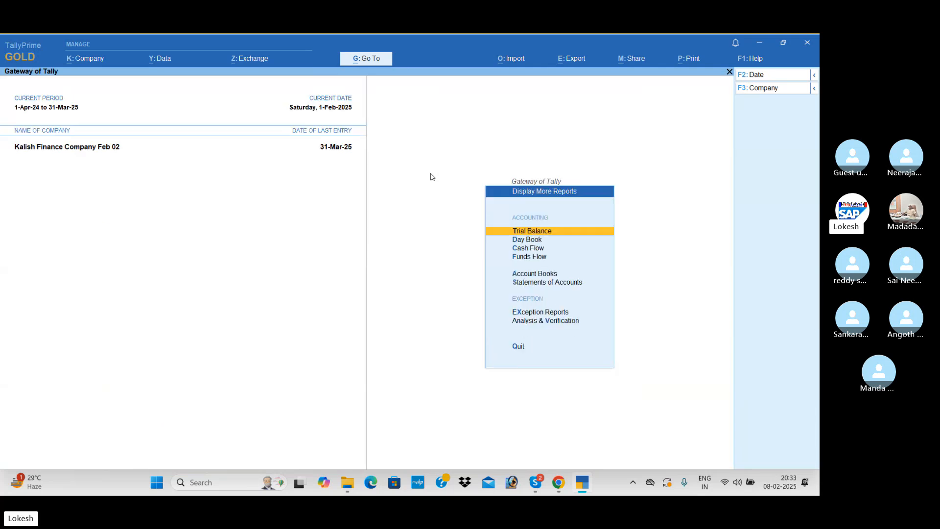
key("Return")
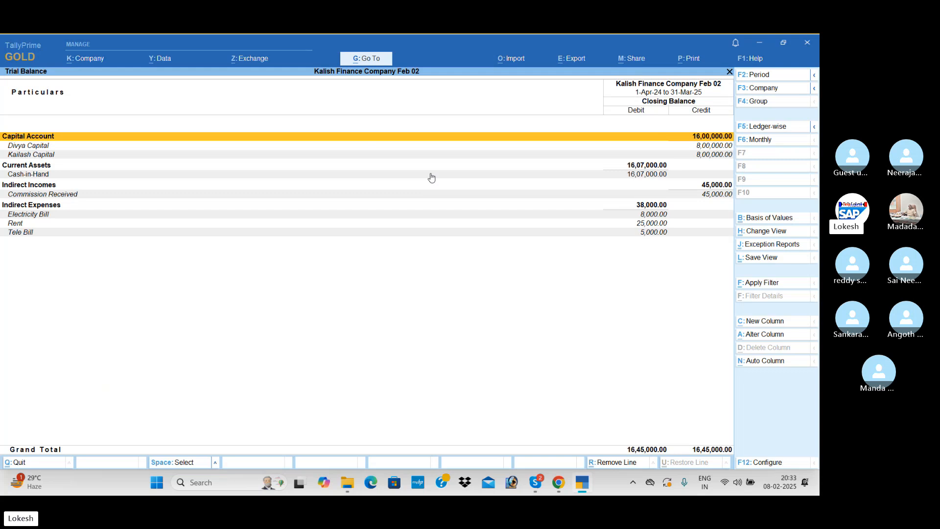
Step: Close the Trial Balance and view the Cash/Bank Summary from the account books
key("Escape")
key("Down")
key("Down")
key("Down")
key("Down")
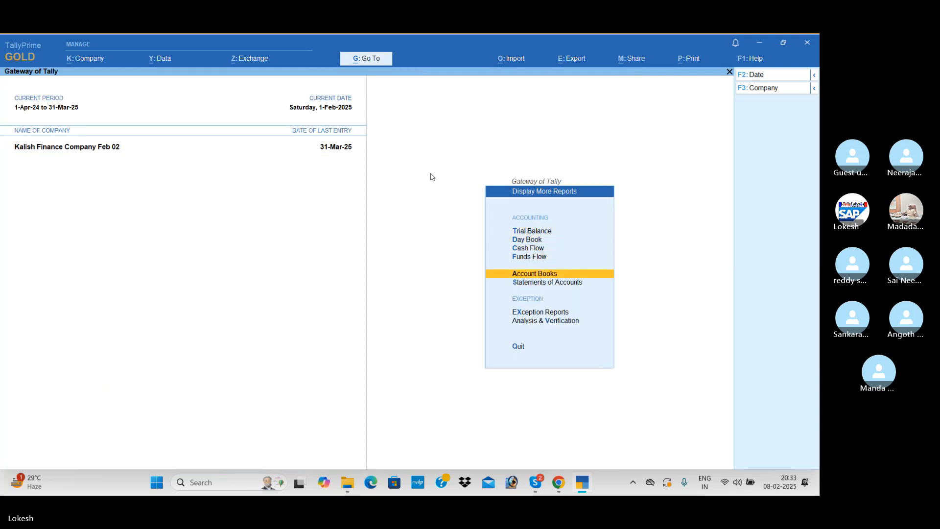
key("Return")
key("Return")
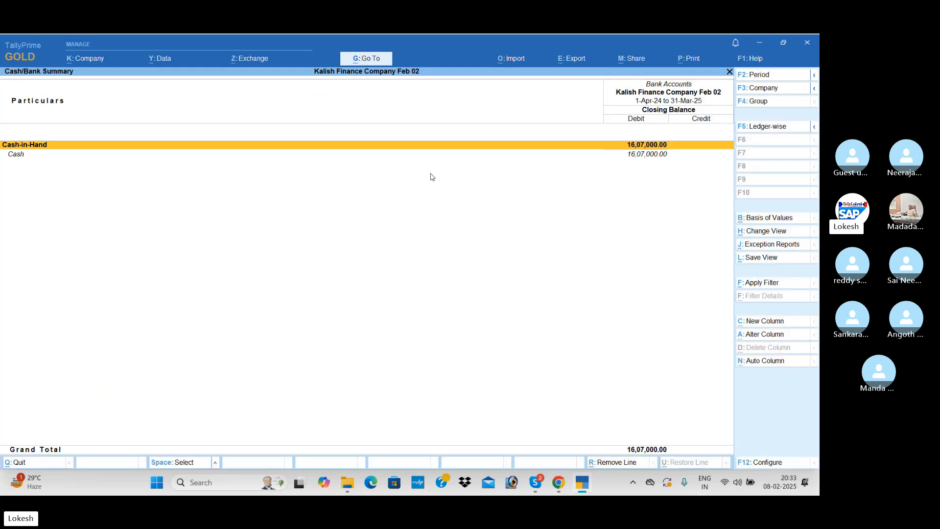
Step: Leave the Cash/Bank Summary and look at the Purchase Register and the Sales Register in the account books
key("Escape")
key("Down")
key("Down")
key("Down")
key("Down")
key("Down")
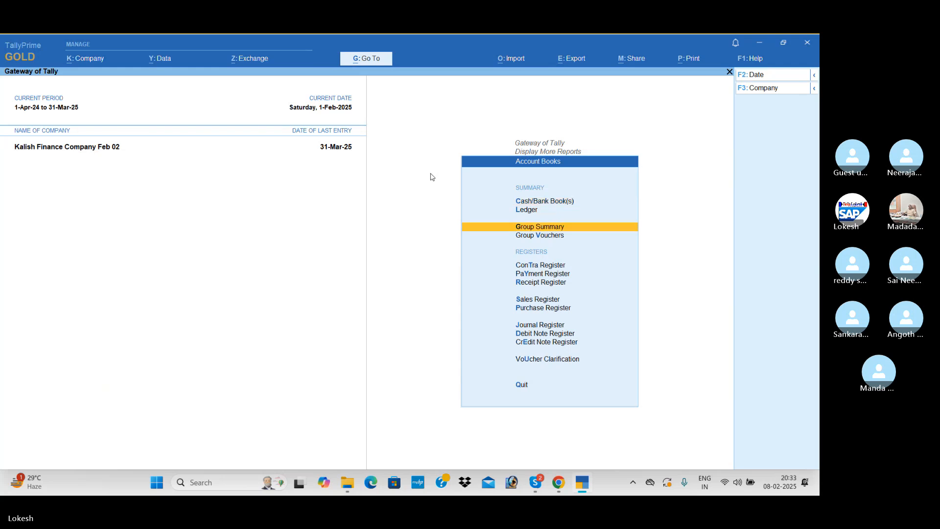
key("Down")
key("Down")
key("Down")
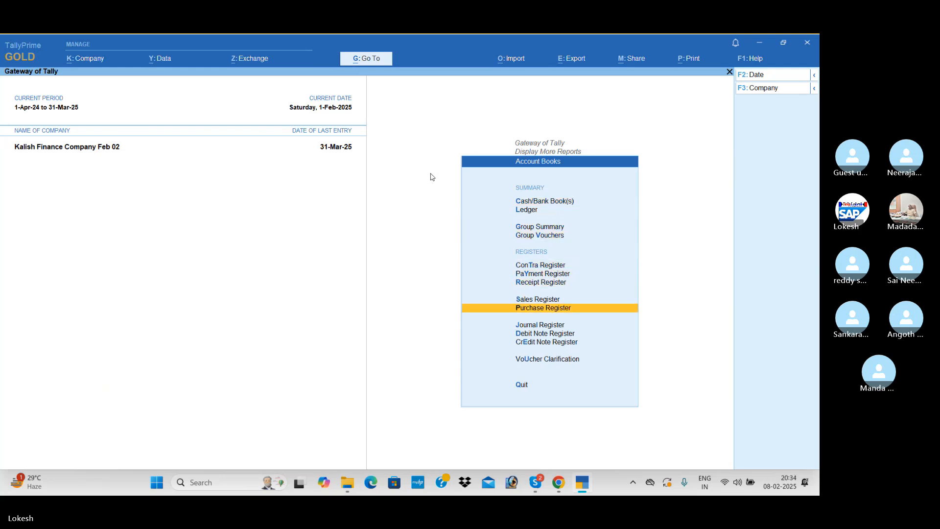
key("Return")
key("Escape")
key("Up")
key("Return")
key("Escape")
key("Up")
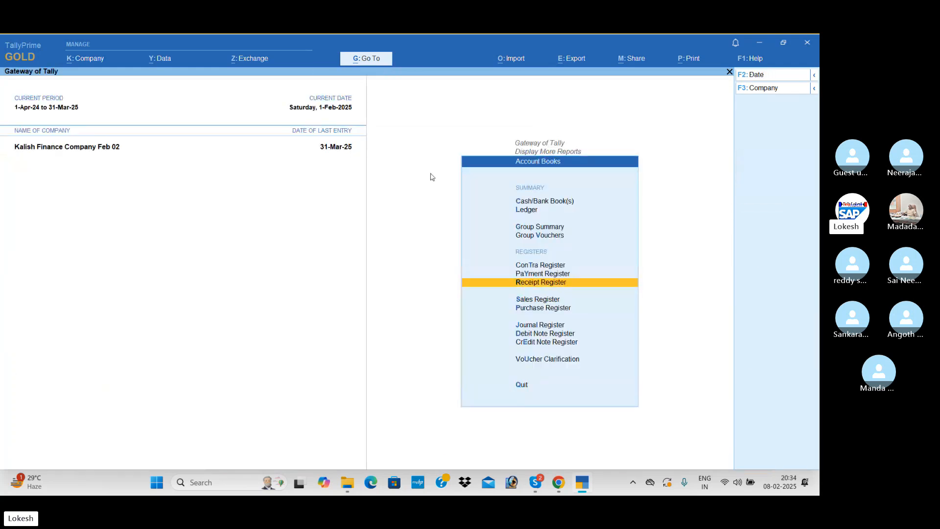
Step: Open the Receipt Register and examine the monthly receipt voucher counts from March back to August
key("Return")
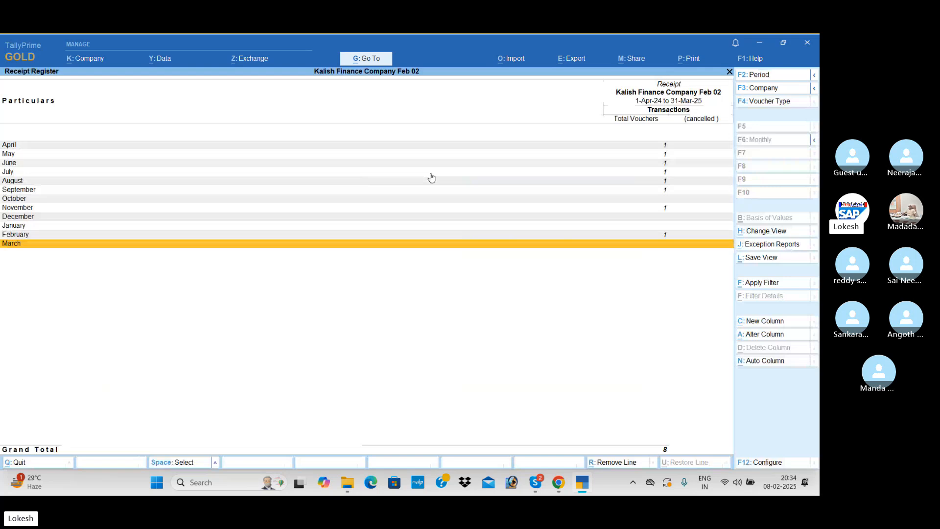
key("Up")
key("Up")
key("Up")
key("Up")
key("Up")
key("Up")
key("Up")
key("Up")
key("Up")
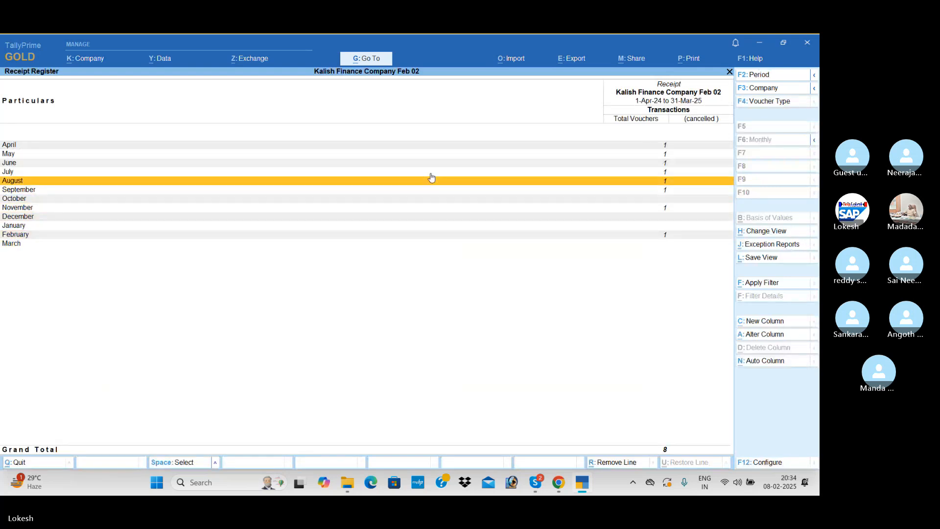
Step: Switch to the Payment Register and examine its monthly payment voucher counts
key("Escape")
key("Up")
key("Return")
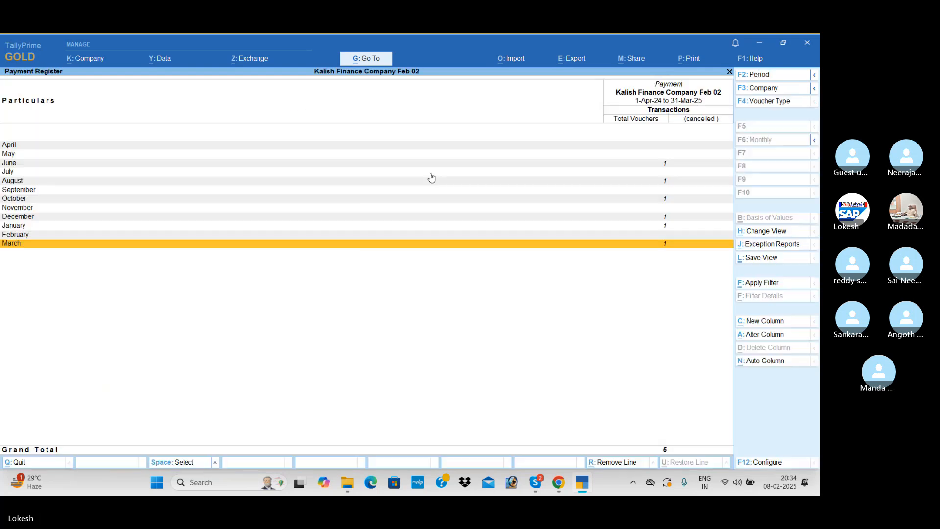
key("Up")
key("Up")
key("Up")
key("Up")
key("Up")
key("Up")
key("Up")
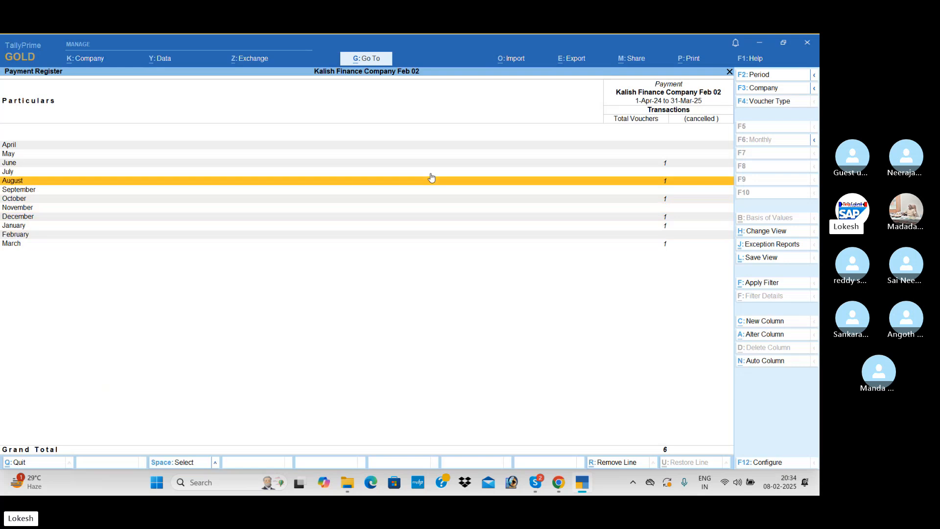
Step: Leave the account books and view the ledger-wise interest calculation for the second capital ledger in the list
key("Escape")
key("Up")
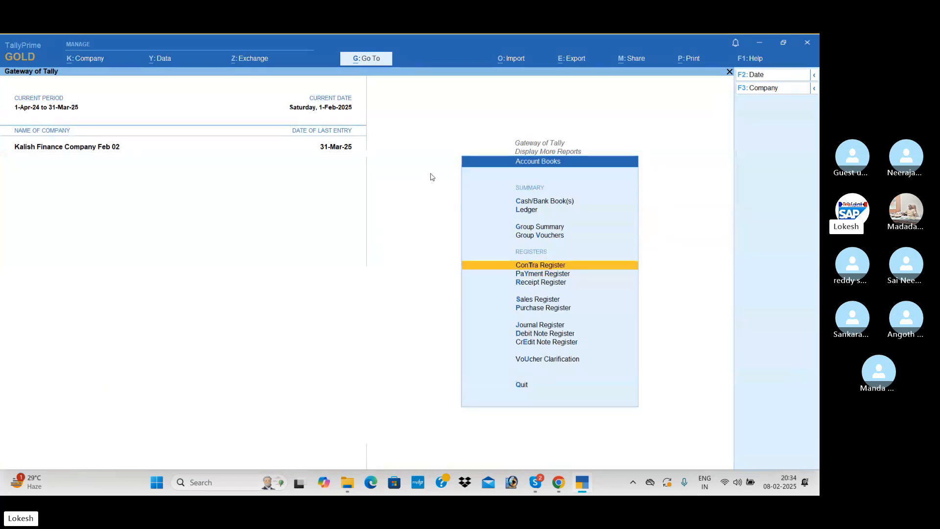
key("Escape")
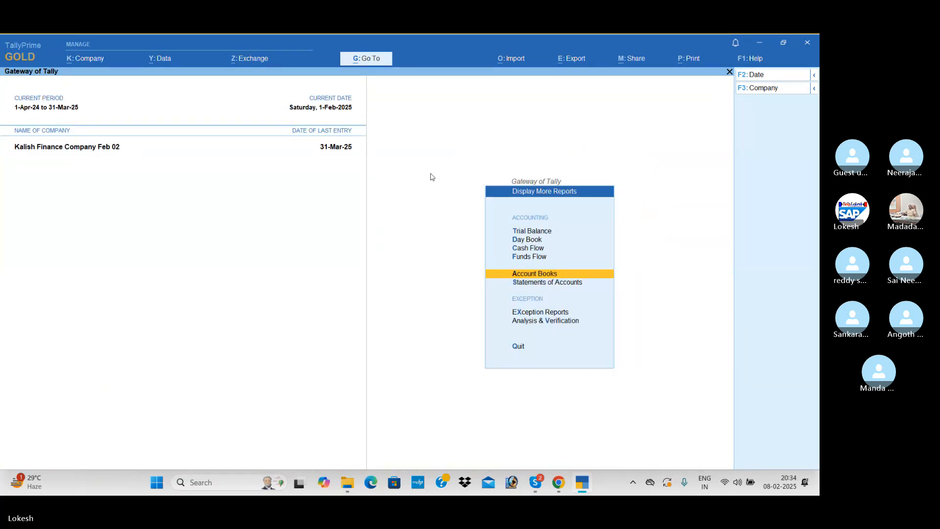
key("Down")
key("Return")
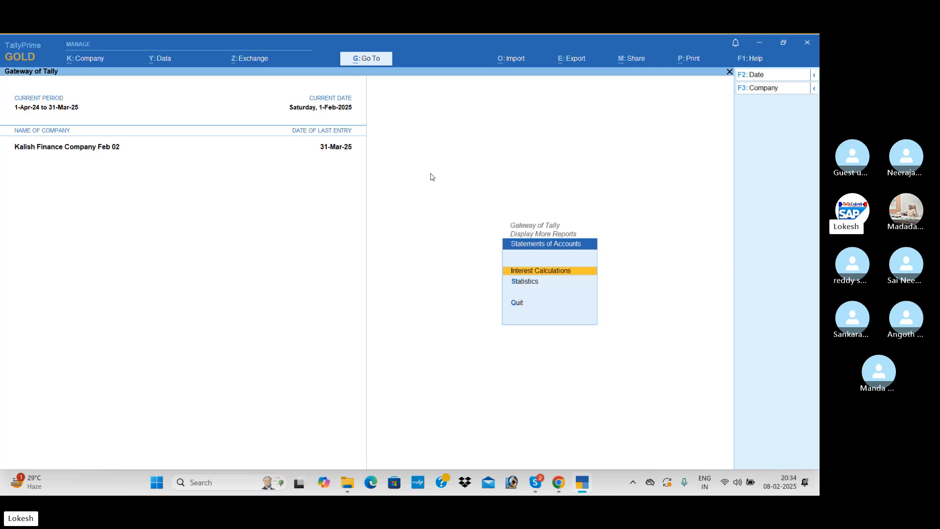
key("Return")
key("Down")
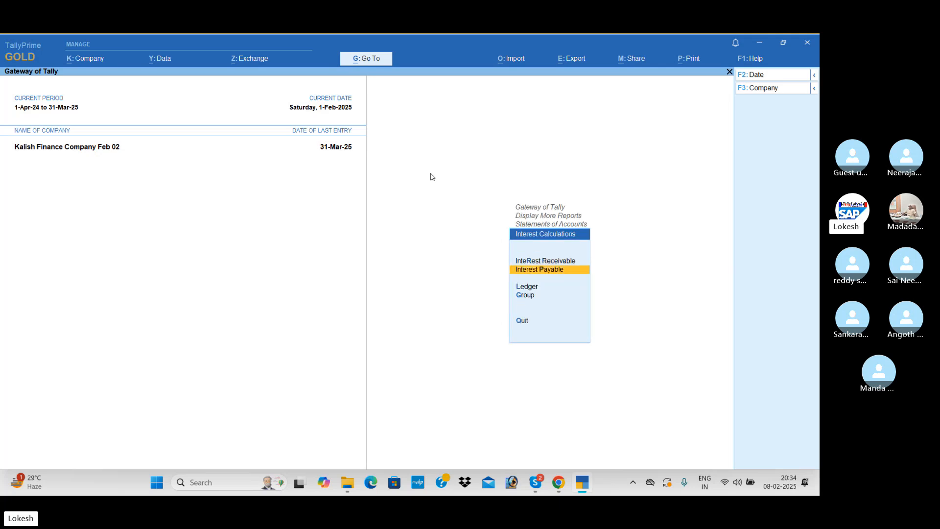
key("Return")
key("Down")
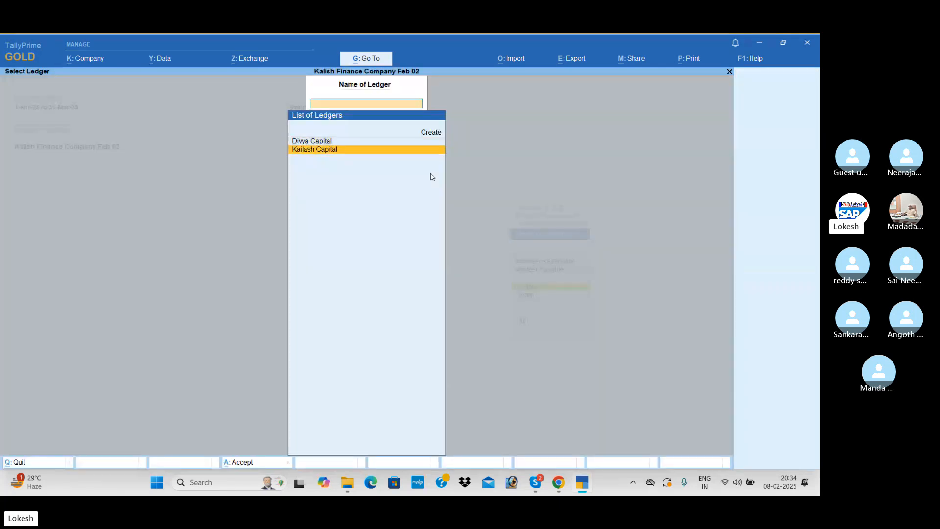
key("Return")
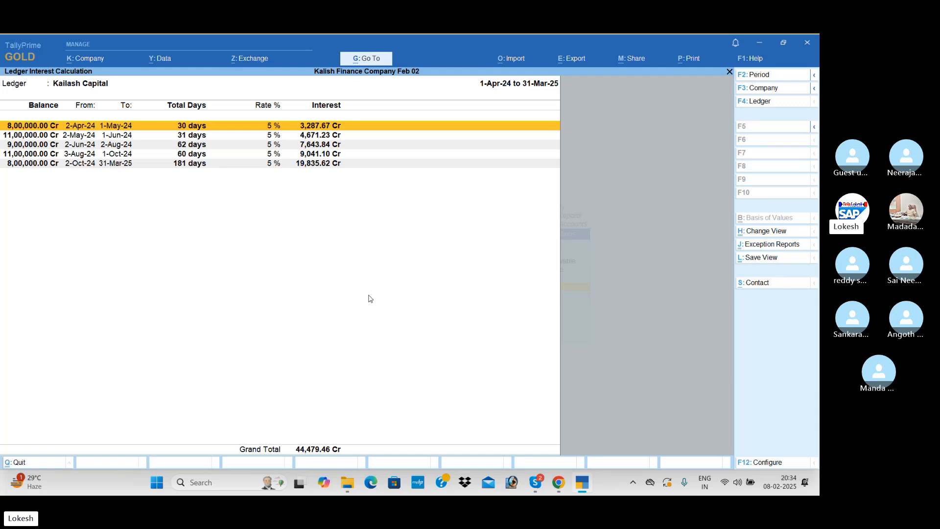
Step: View the ledger-wise interest calculation for the first capital ledger in the list and close the report
key("Escape")
key("Up")
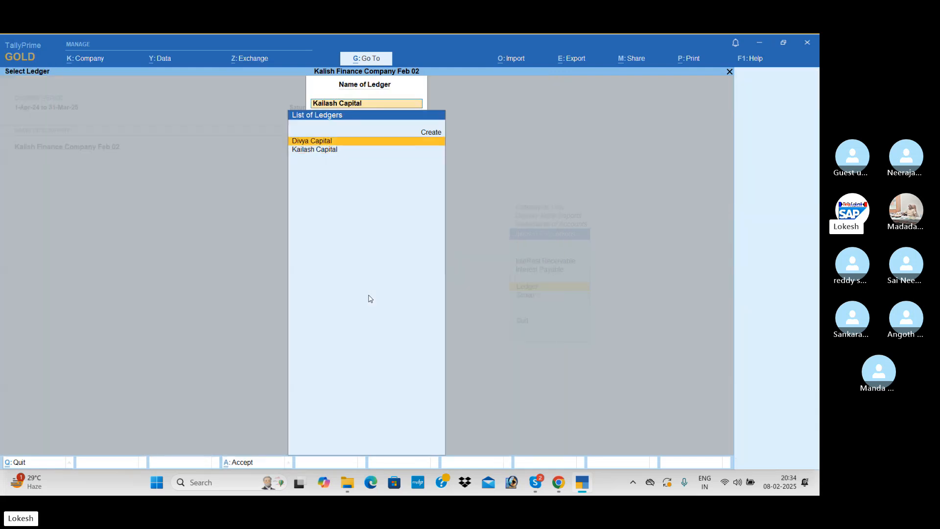
key("Return")
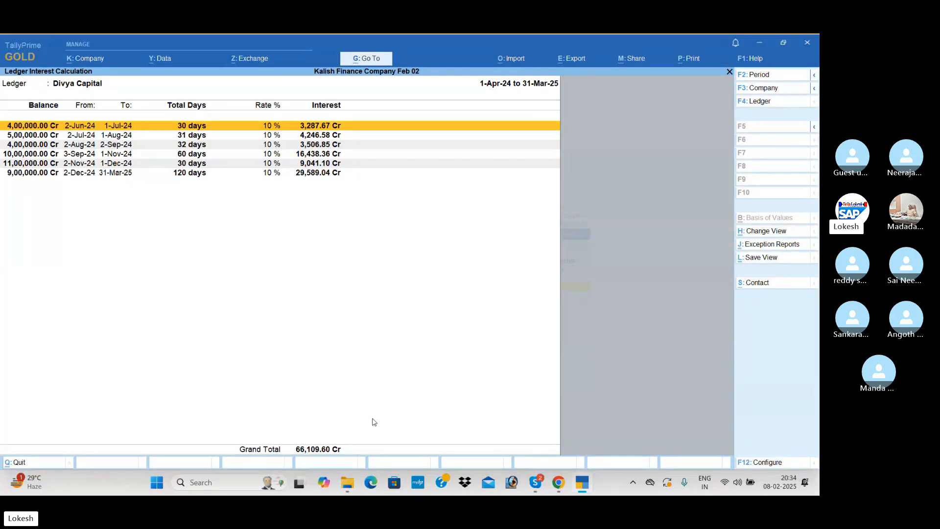
key("Escape")
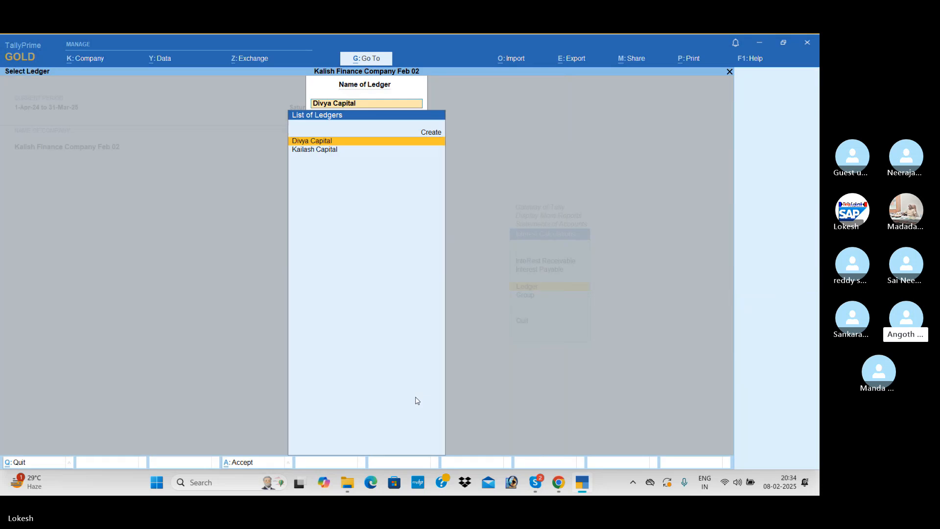
Step: View the Interest Payable and Interest Receivable reports, and return to the Gateway of Tally
key("Escape")
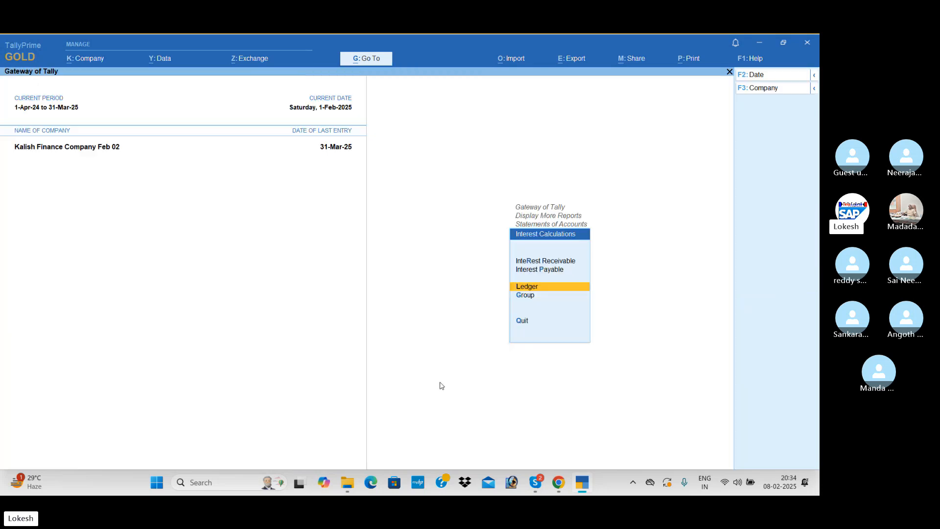
key("Up")
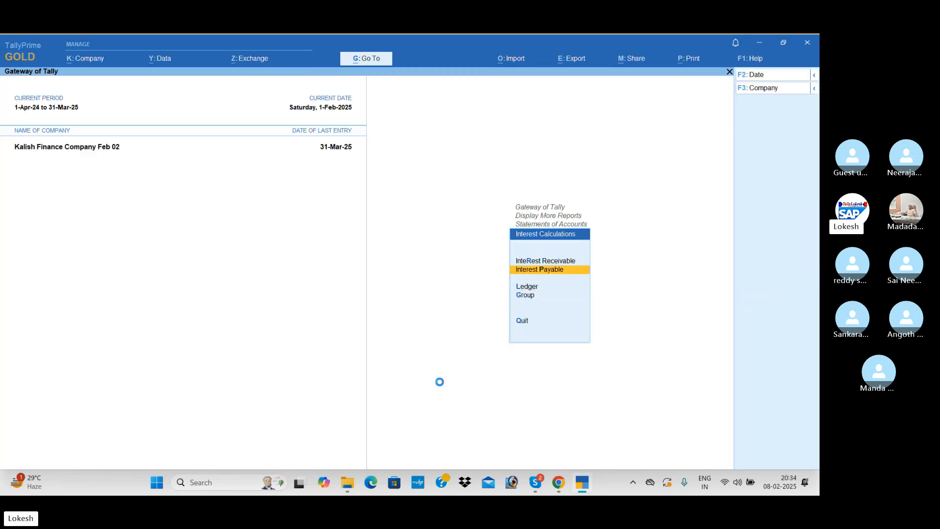
key("Return")
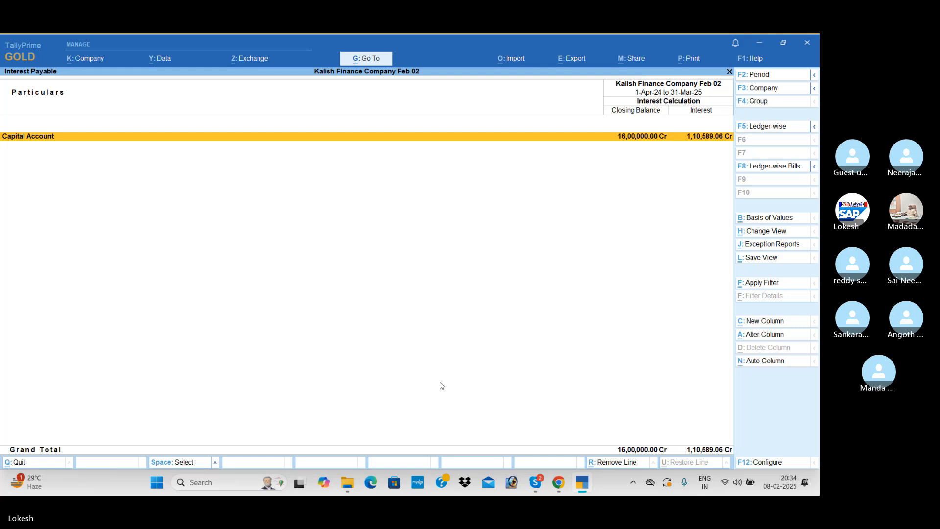
key("Escape")
key("Up")
key("Return")
key("Escape")
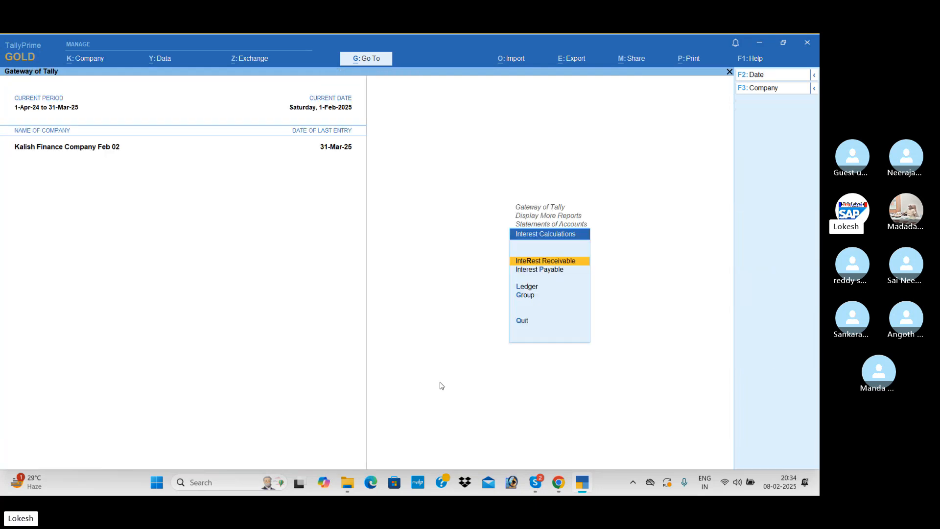
key("Escape")
key("Escape")
key("Escape")
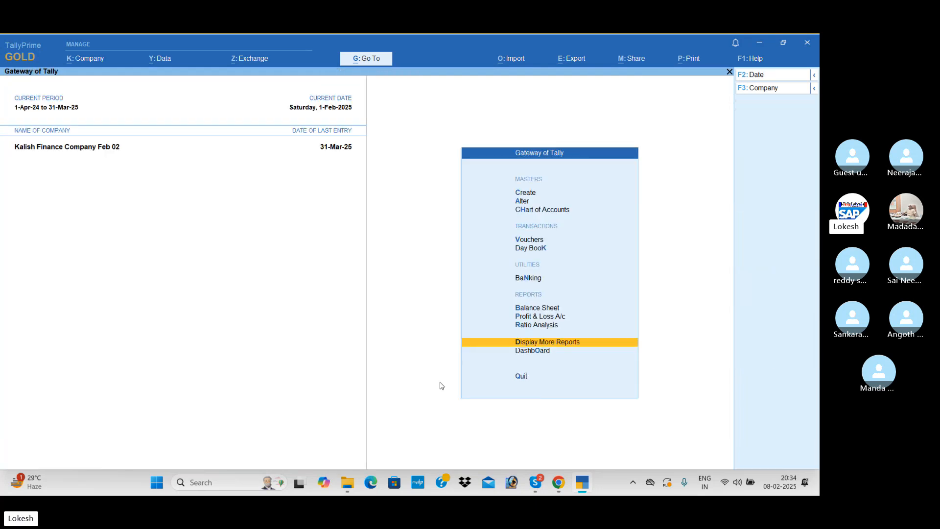
key("Escape")
key("Escape")
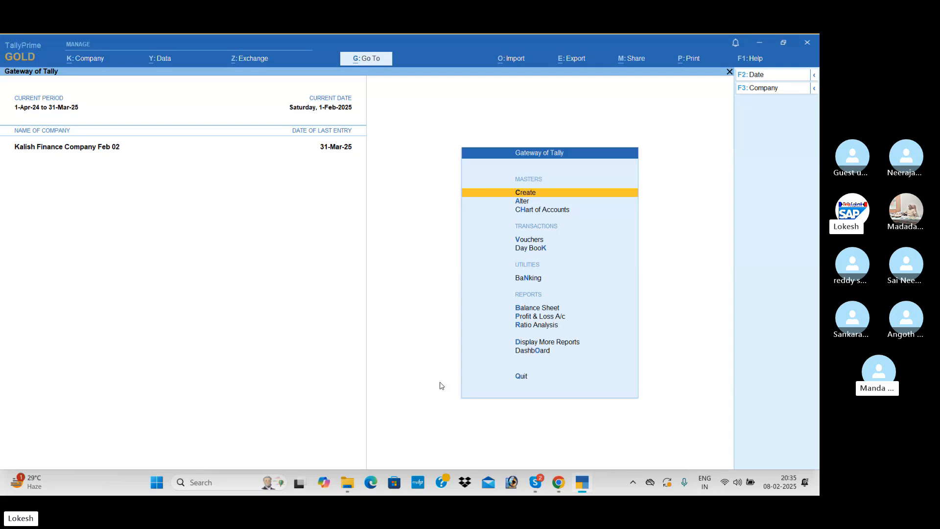
Step: Switch to the YouTube channel page in the browser and look through its list of Tally Prime and SAP training videos
key("alt")
key("alt+Tab")
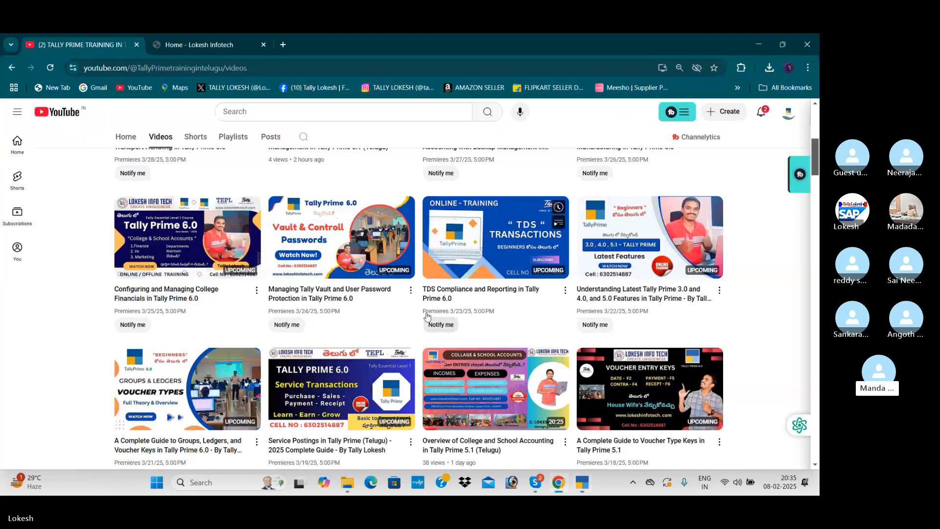
scroll(449, 284, "down", 1)
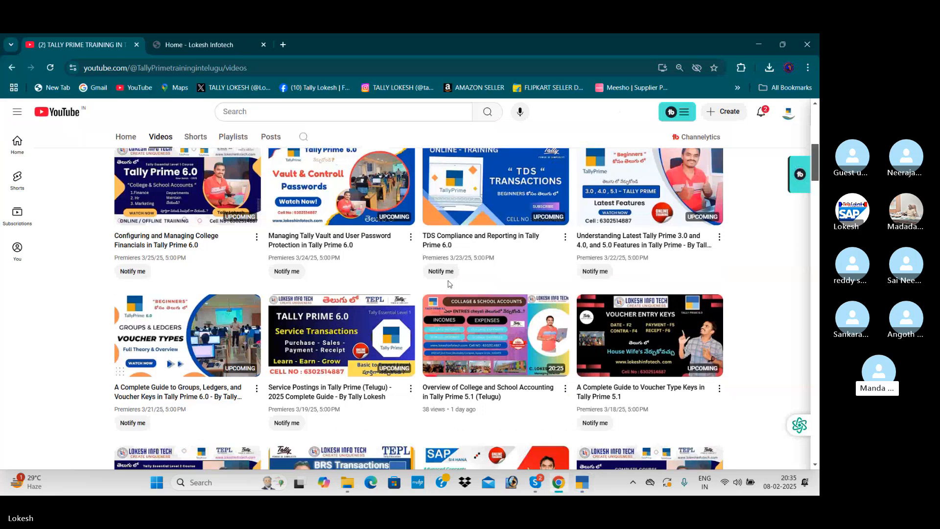
scroll(454, 290, "down", 1)
scroll(454, 289, "down", 1)
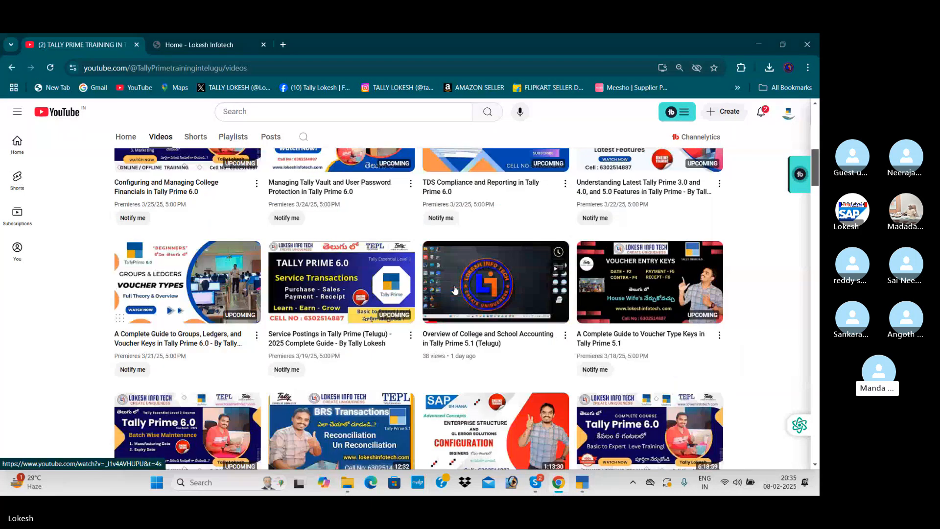
scroll(454, 292, "down", 3)
mouse_move(454, 293)
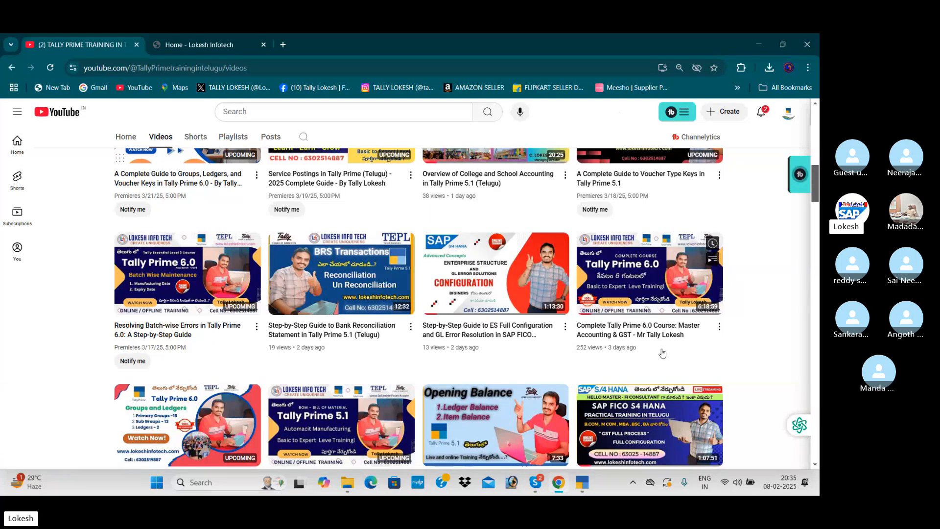
scroll(584, 324, "down", 1)
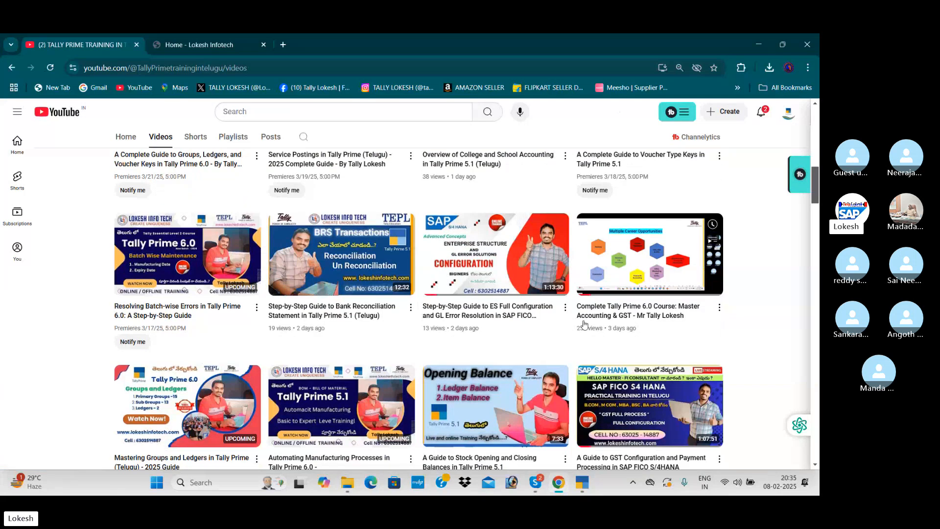
scroll(585, 325, "down", 2)
scroll(589, 333, "up", 1)
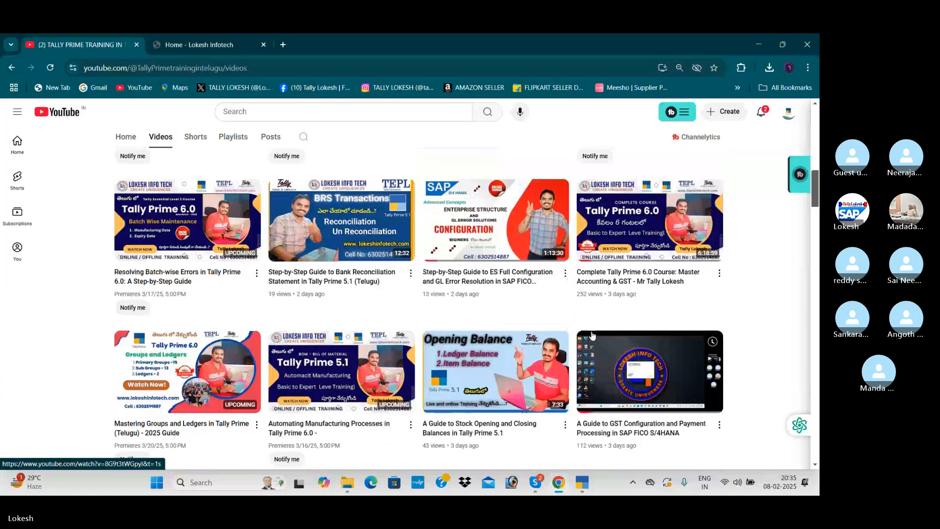
scroll(587, 336, "down", 3)
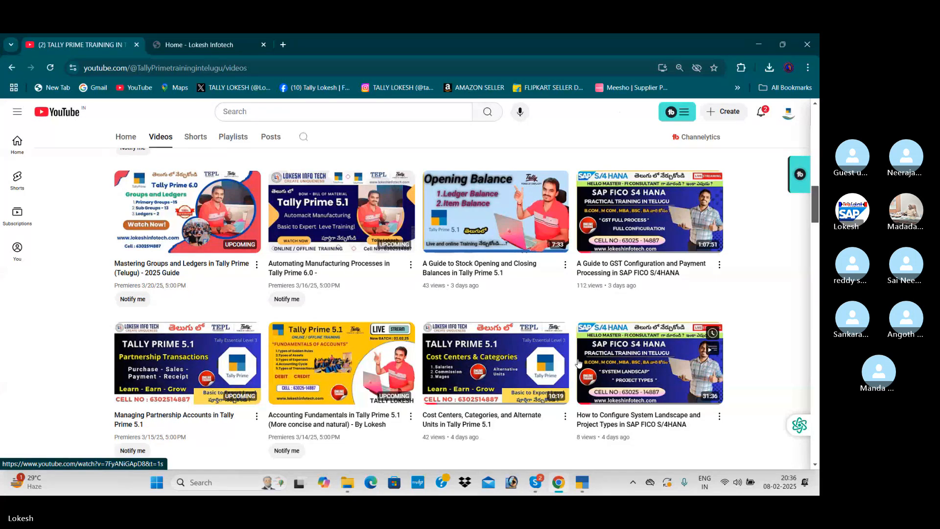
scroll(645, 153, "down", 3)
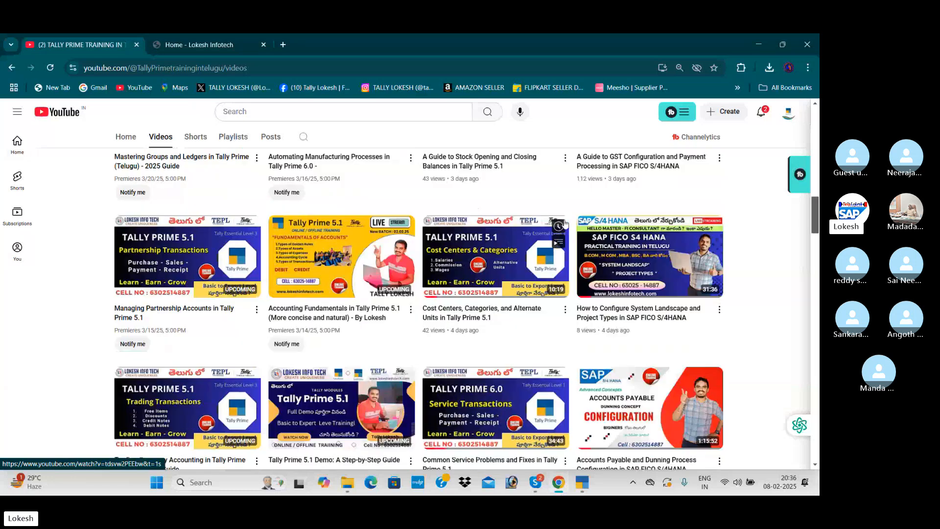
Step: Switch from the browser to the Skype group call window
key("alt+Tab")
left_click(566, 223)
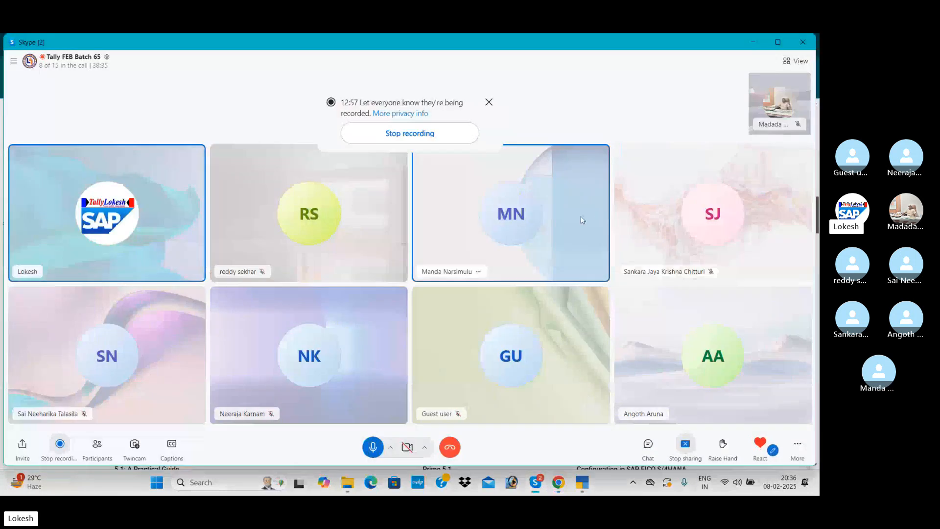